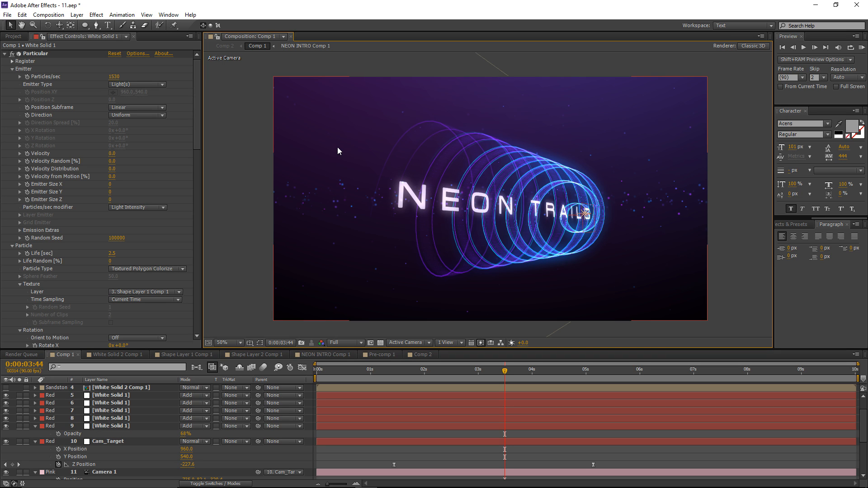
Create a composition named Main_Comp at 1920 x 1080, 30 frames per second, with a duration of 0:00:10:02.
left_click_drag(481, 373, 504, 375)
left_click(48, 15)
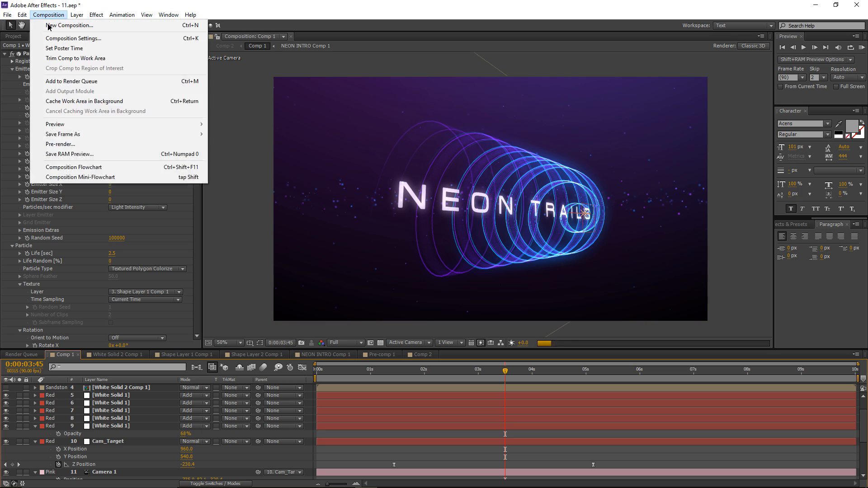
left_click(54, 26)
type("Main_Comp")
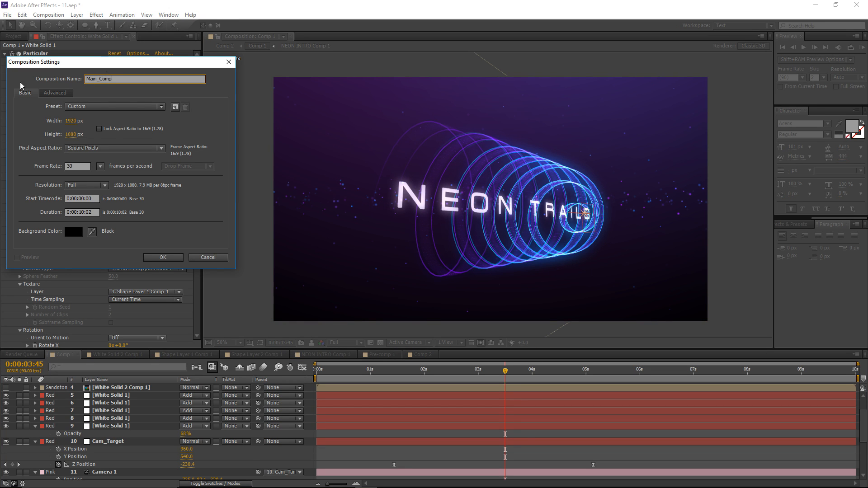
left_click(68, 121)
left_click(70, 134)
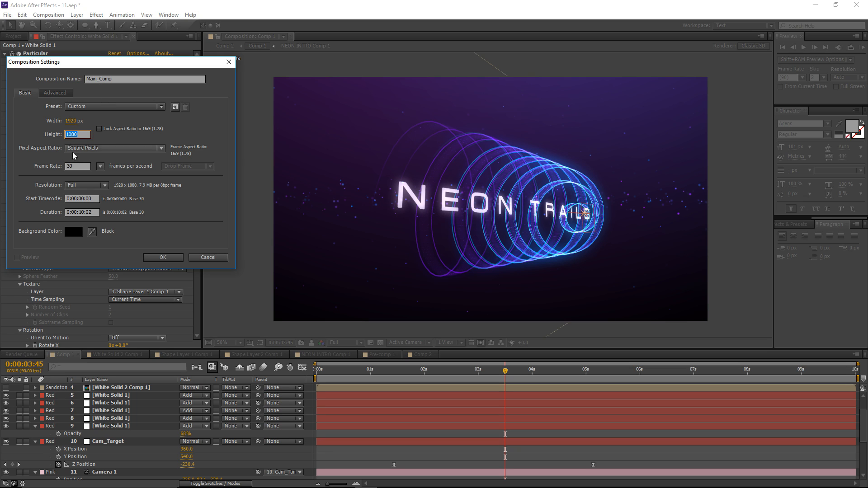
left_click(80, 211)
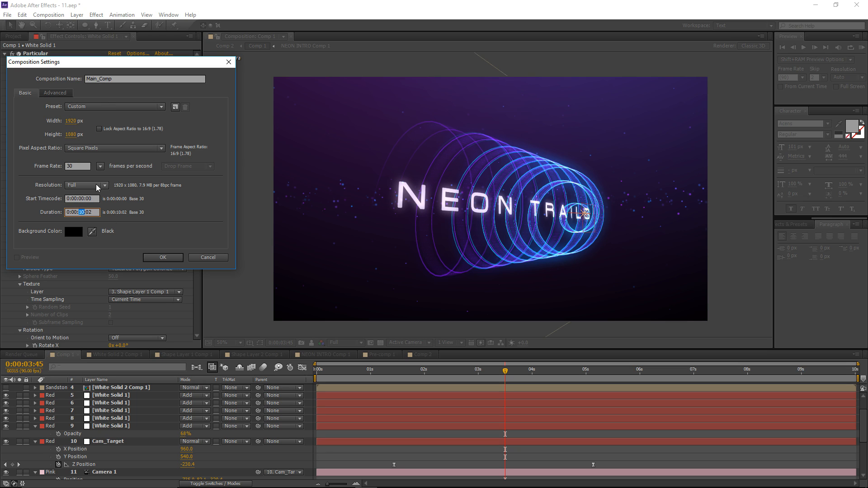
left_click(75, 166)
left_click(165, 257)
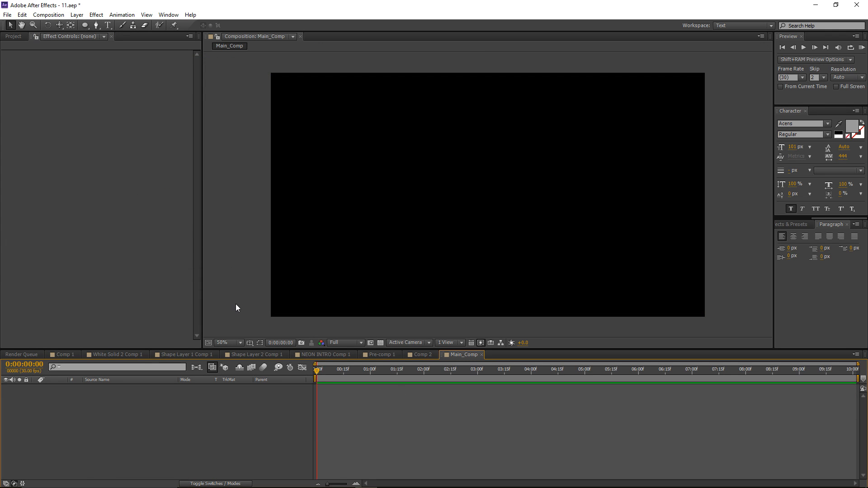
Add a white 1920 x 1080 solid layer named Background to the composition.
key("ctrl+y")
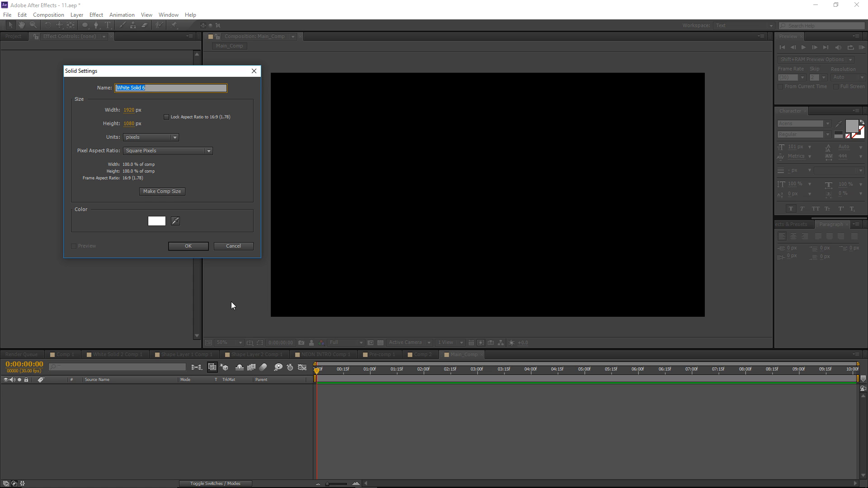
type("Background")
key("Return")
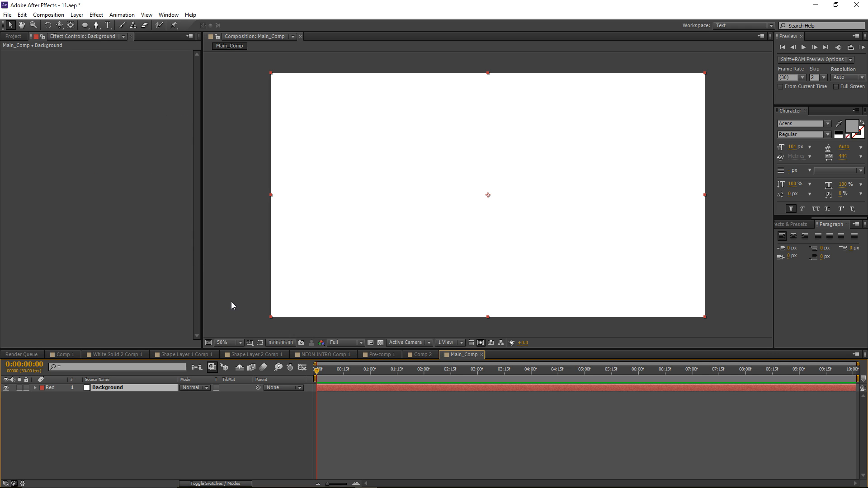
Apply the Ramp effect to the Background layer and set its ramp shape to Radial Ramp.
left_click(96, 14)
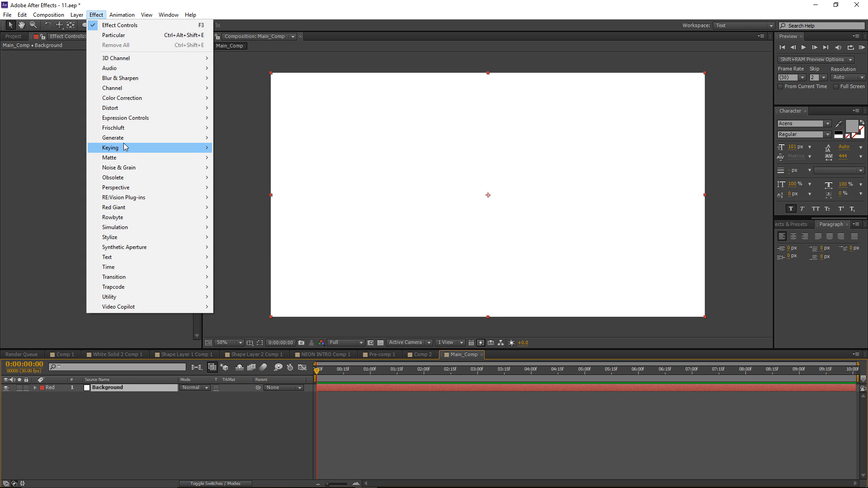
mouse_move(113, 138)
left_click(228, 349)
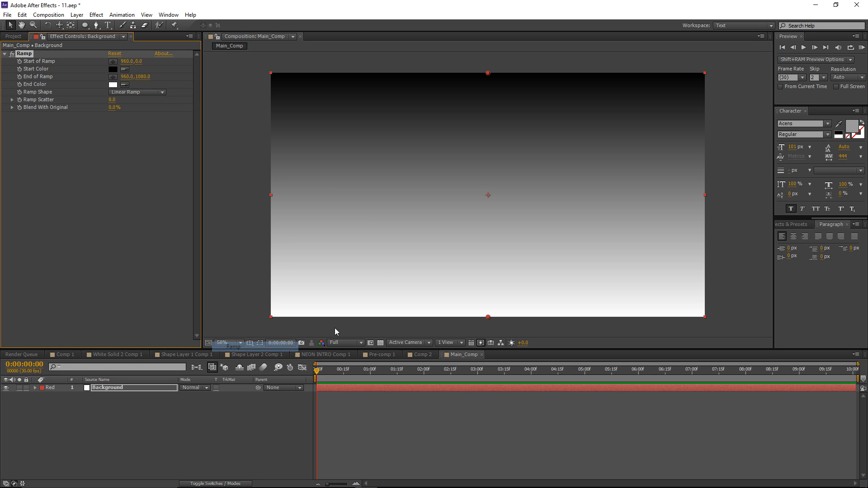
left_click(137, 91)
left_click(135, 115)
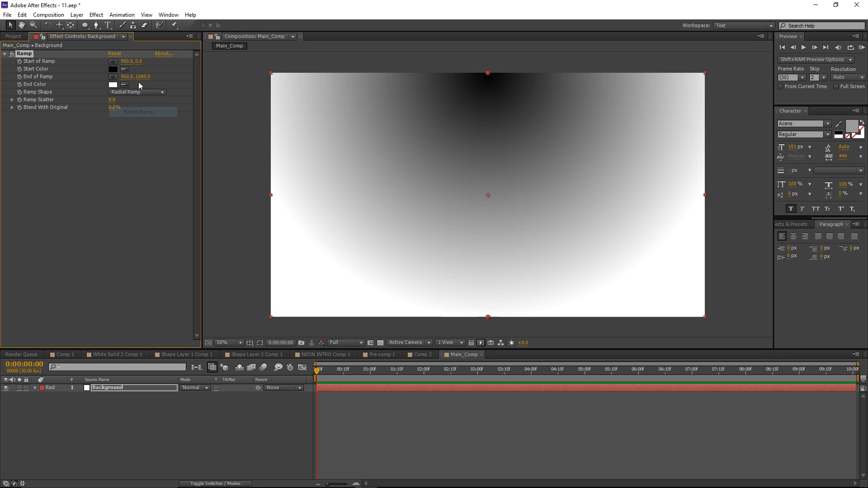
Set the ramp's start color to purple 7B20A1 and its end color to black 000000.
left_click(114, 70)
left_click(141, 340)
left_click_drag(173, 329, 173, 308)
left_click_drag(136, 335, 134, 334)
left_click(140, 324)
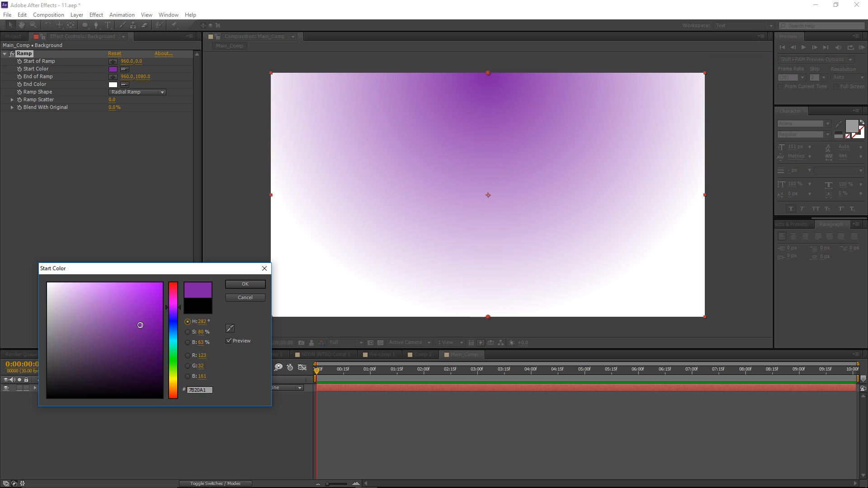
left_click(235, 285)
left_click(113, 85)
left_click(162, 398)
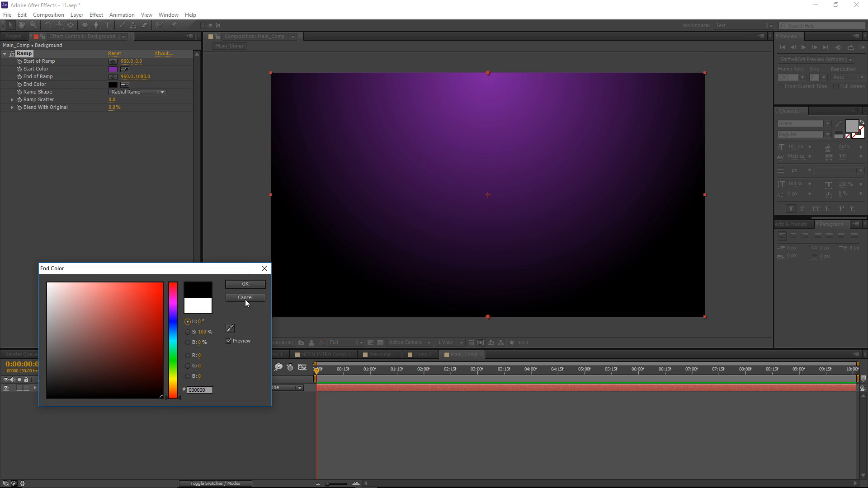
left_click(246, 284)
Move the end of the ramp below the frame to 960, 2200 and its start above it to 960, -1688.
key("comma")
key("comma")
left_click_drag(488, 225, 488, 289)
left_click_drag(488, 164, 488, 58)
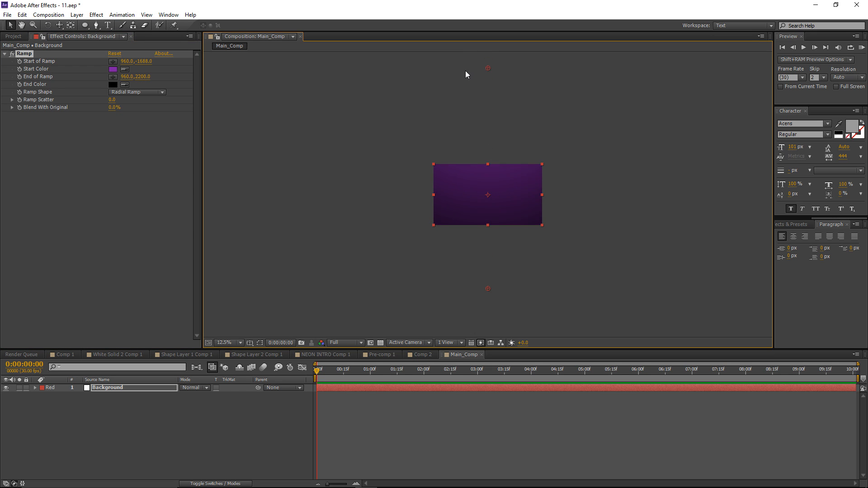
key("period")
key("period")
Duplicate the Background layer and set the copy's ramp start color to bright blue 1197FF.
left_click(104, 391)
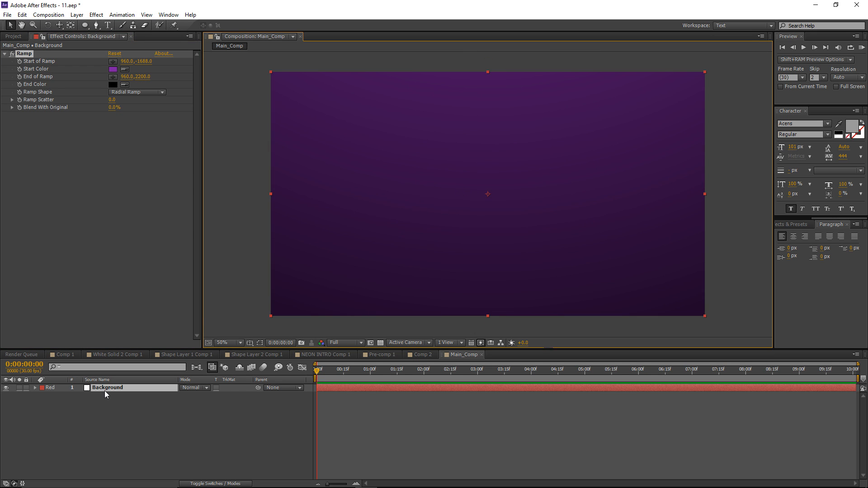
key("ctrl+d")
key("comma")
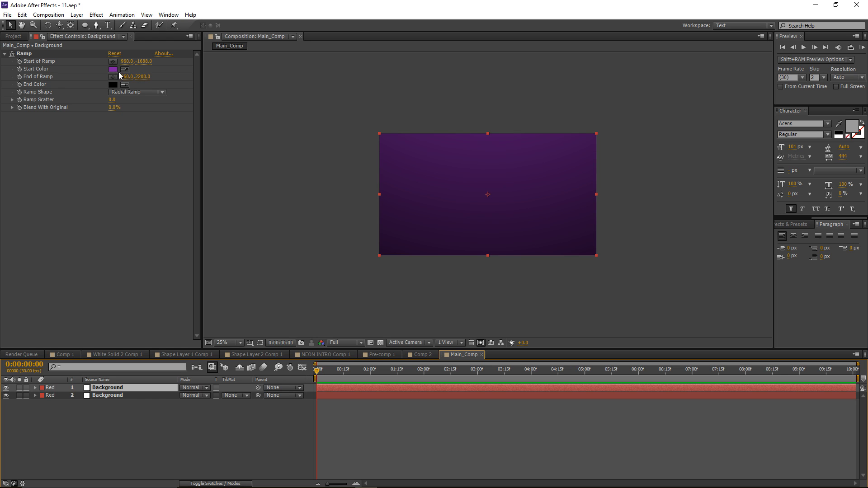
left_click(113, 69)
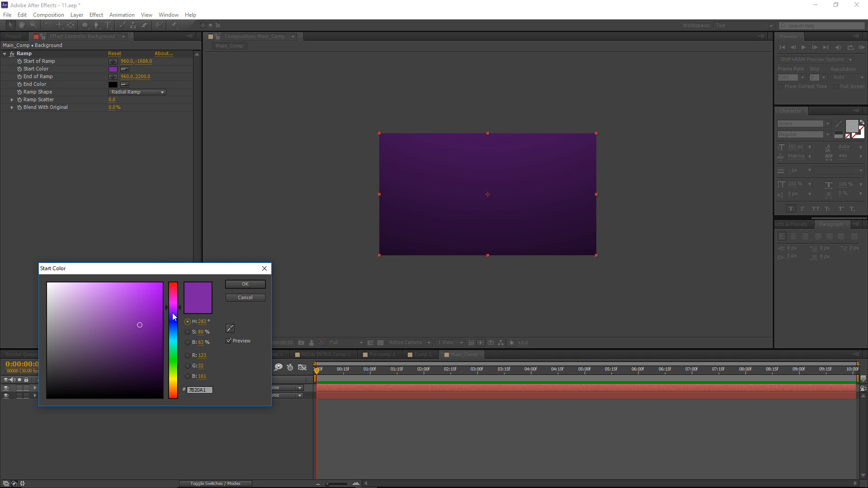
mouse_move(174, 317)
left_mouse_down()
mouse_move(174, 331)
mouse_move(141, 301)
mouse_move(152, 282)
left_mouse_up()
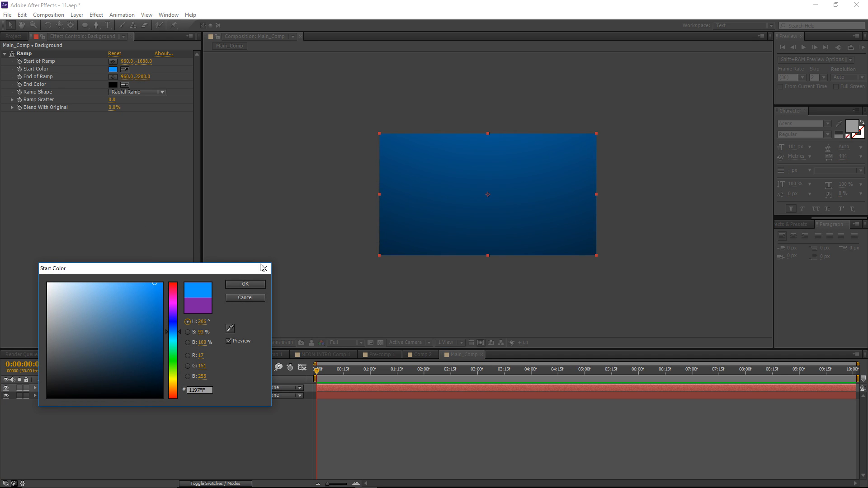
left_click(251, 286)
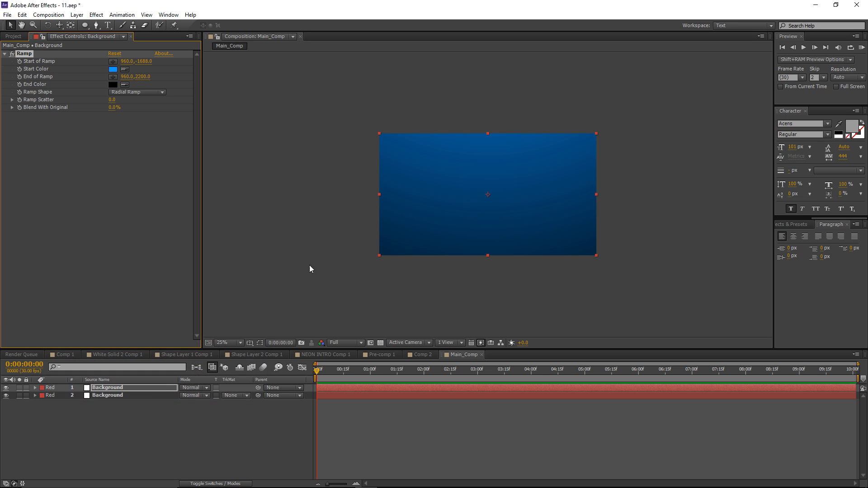
Set the blue layer's blending mode to Add and draw a closed curved mask around the frame's upper-right area with the Pen tool.
left_click(195, 387)
left_click(252, 188)
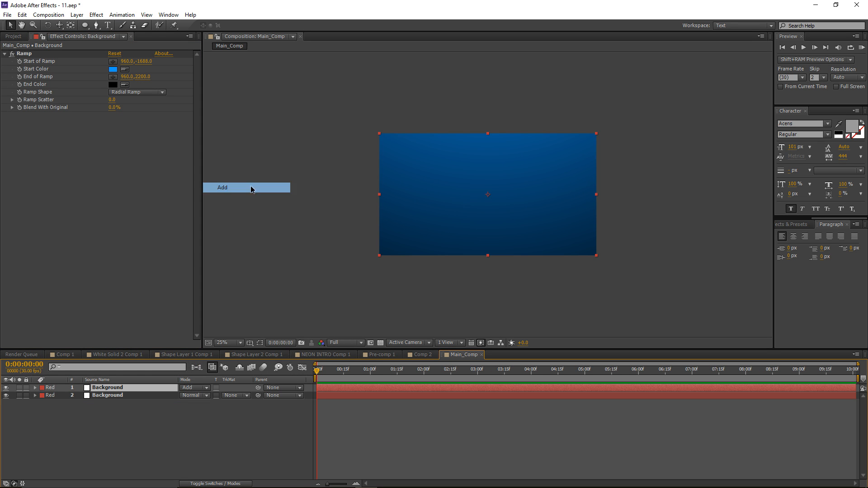
left_click(96, 25)
left_click(449, 103)
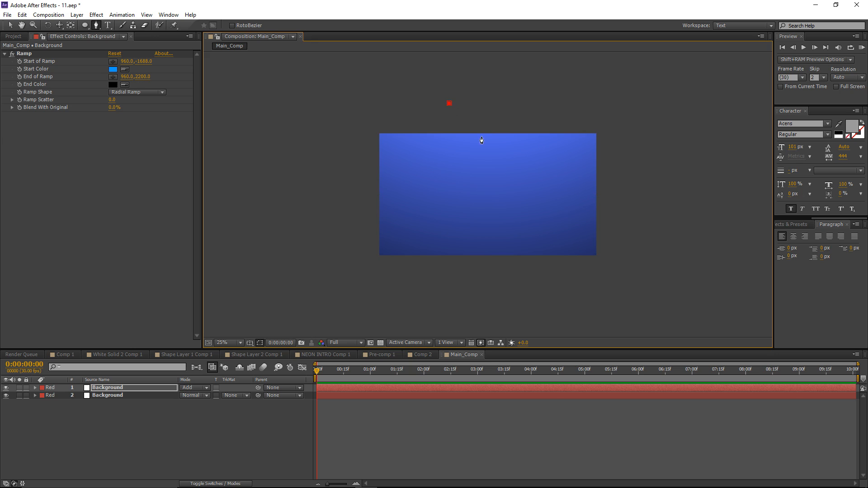
left_click(482, 139)
left_click(543, 202)
left_click(641, 231)
left_click(713, 165)
left_click(692, 80)
left_click(580, 66)
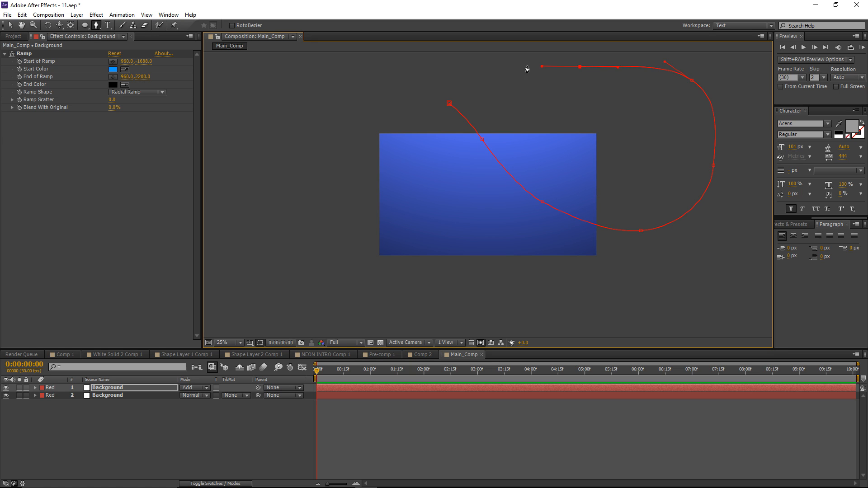
left_click(458, 83)
left_click(449, 103)
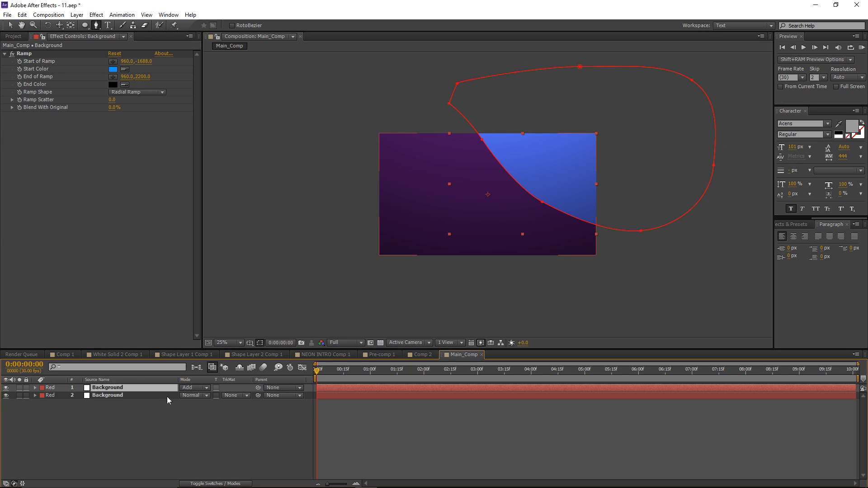
Feather the blue layer's mask by 1000 pixels and reshape its lower-left edge by moving the mask points.
key("f")
left_click_drag(200, 403, 656, 381)
key("v")
left_click_drag(543, 202, 551, 186)
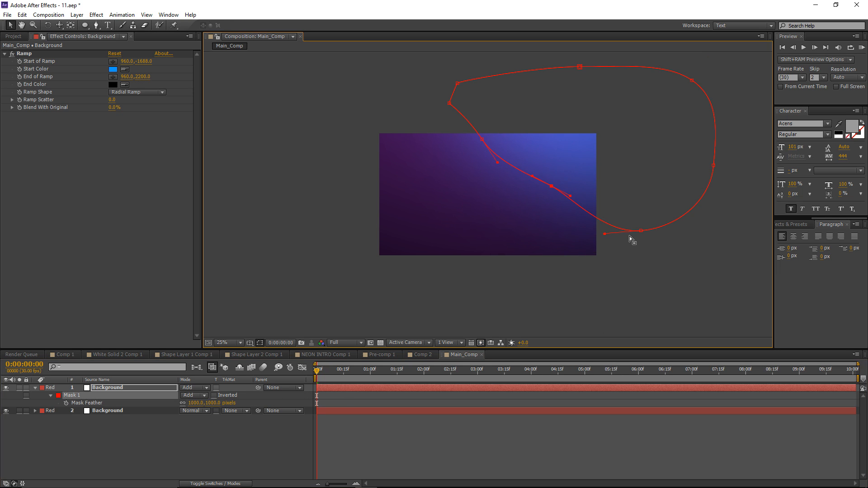
scroll(597, 180, "up", 2)
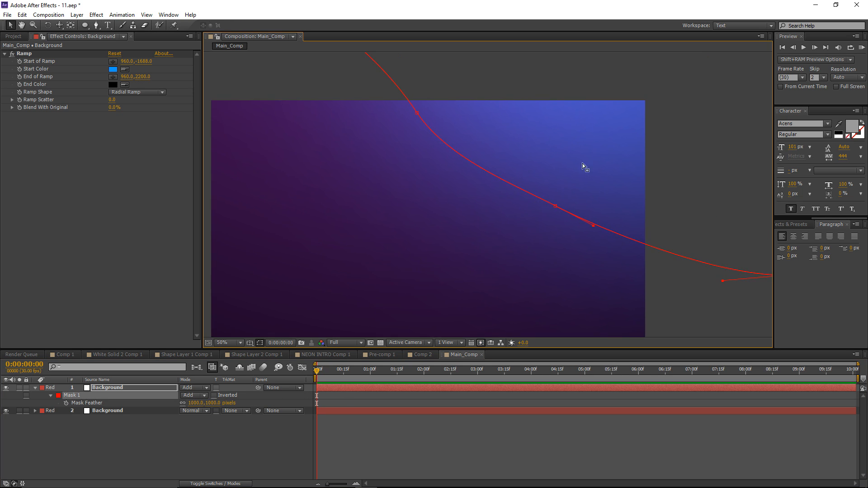
scroll(581, 149, "down", 2)
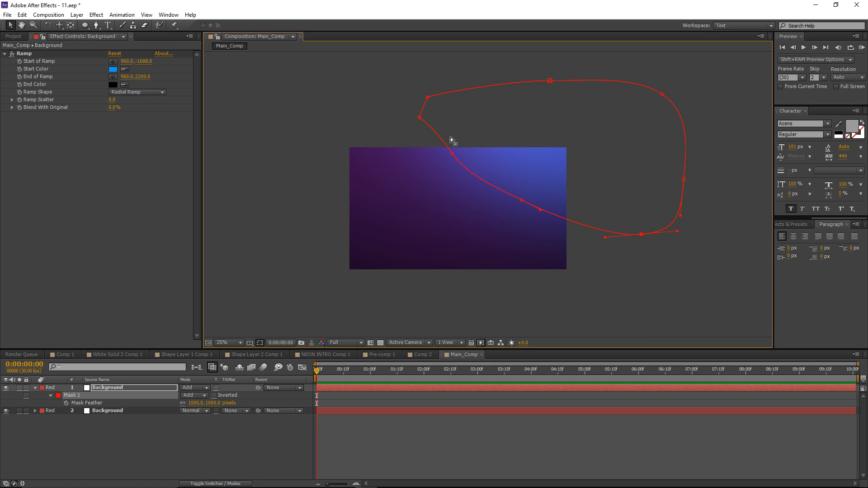
left_click(453, 155)
left_click_drag(454, 155, 435, 157)
left_click_drag(420, 118, 399, 107)
left_click_drag(427, 98, 466, 78)
left_click_drag(522, 200, 526, 203)
Lower the blue Background layer's opacity to 65%.
left_click(160, 389)
scroll(581, 148, "up", 2)
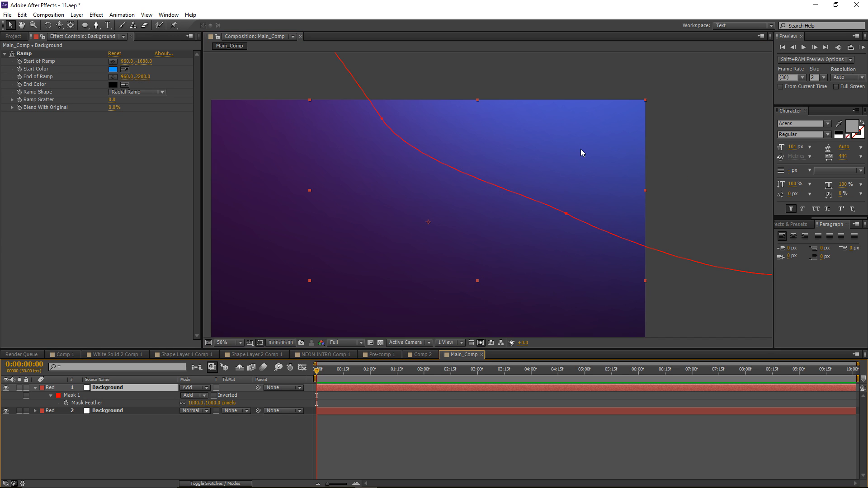
key("t")
left_click_drag(184, 396, 174, 402)
left_click_drag(378, 200, 413, 173)
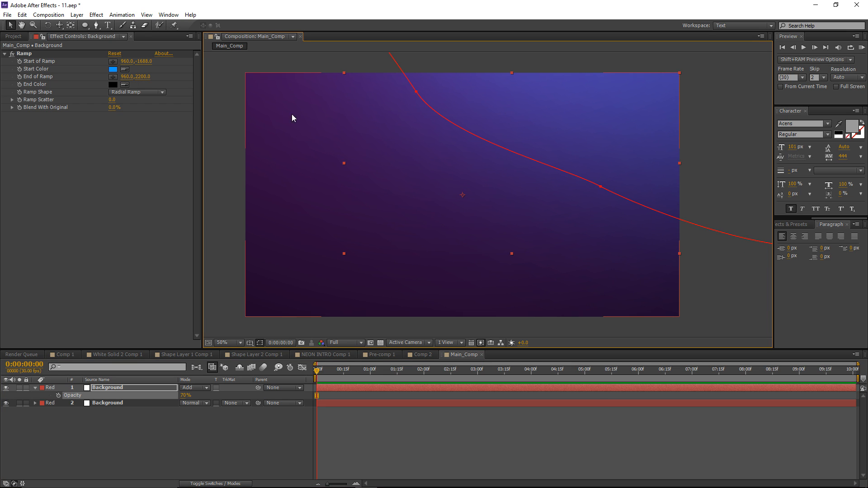
left_click_drag(187, 396, 182, 397)
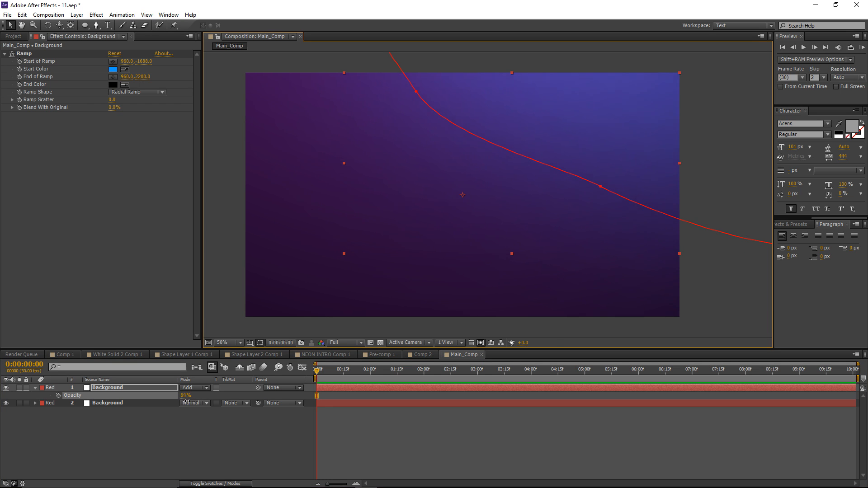
left_click(417, 432)
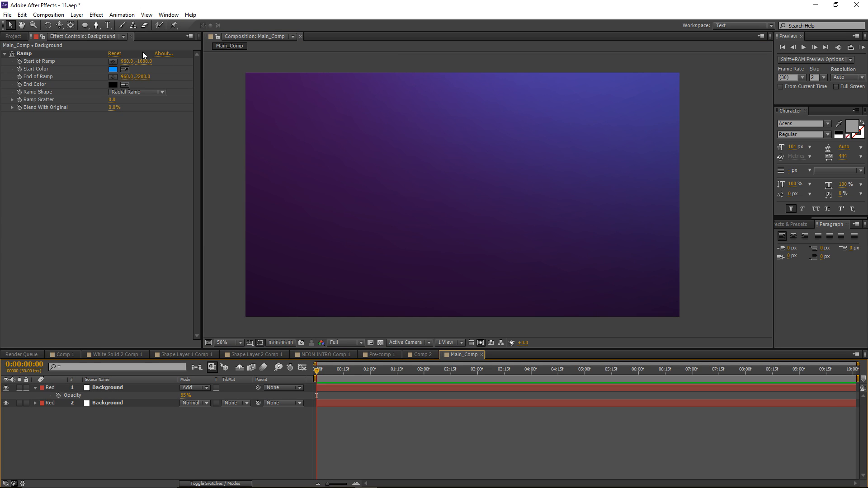
Add a text layer reading NEON TRAILS over the background.
left_click(108, 25)
left_click(385, 183)
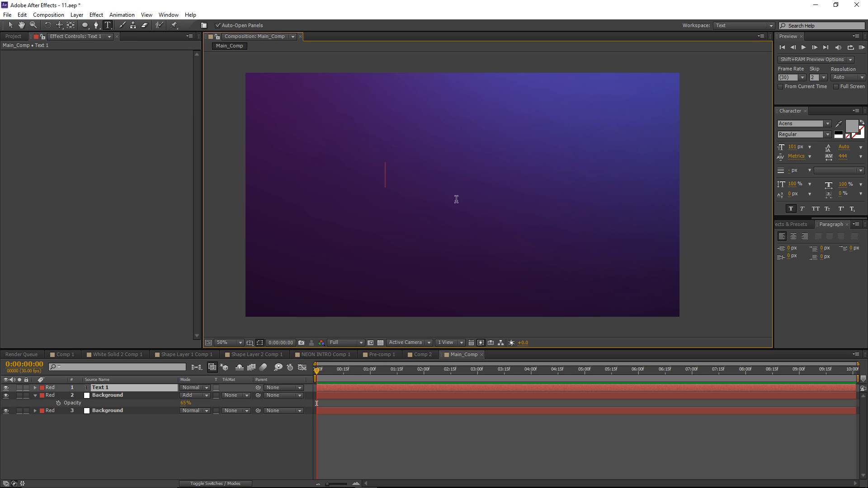
type("NEON TRAILS")
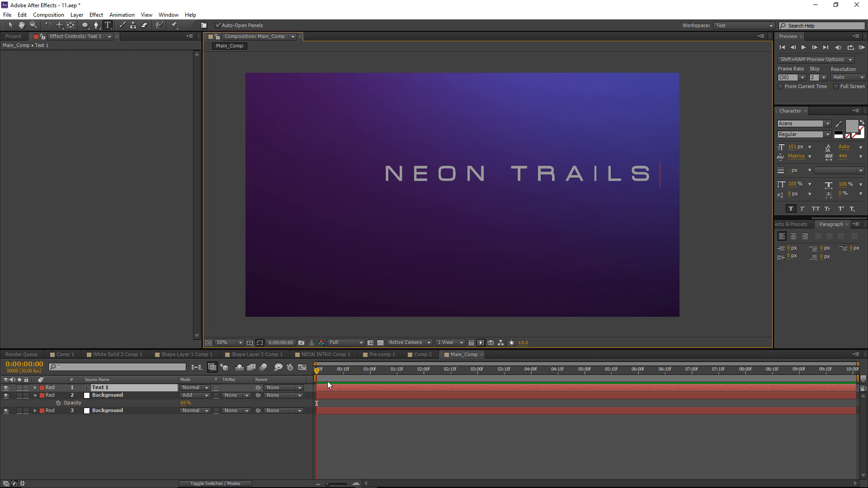
Set the NEON TRAILS text size to 105 px and move the title to the center of the frame.
left_click(810, 124)
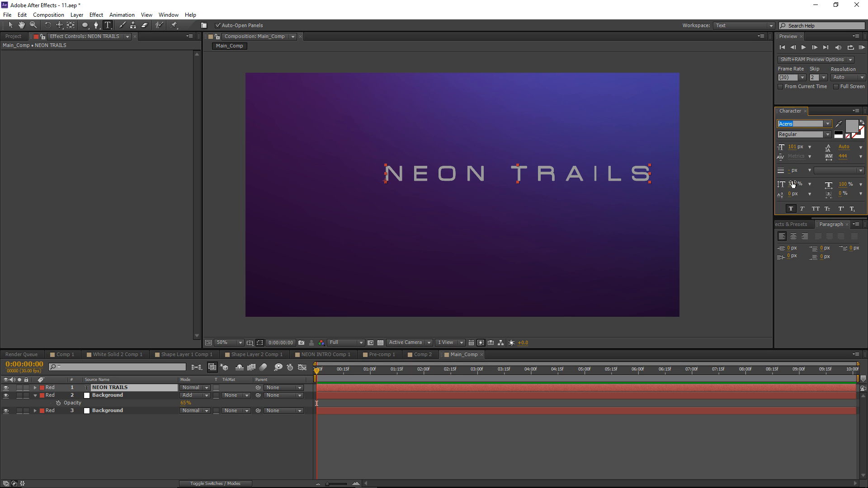
left_click_drag(791, 153, 795, 147)
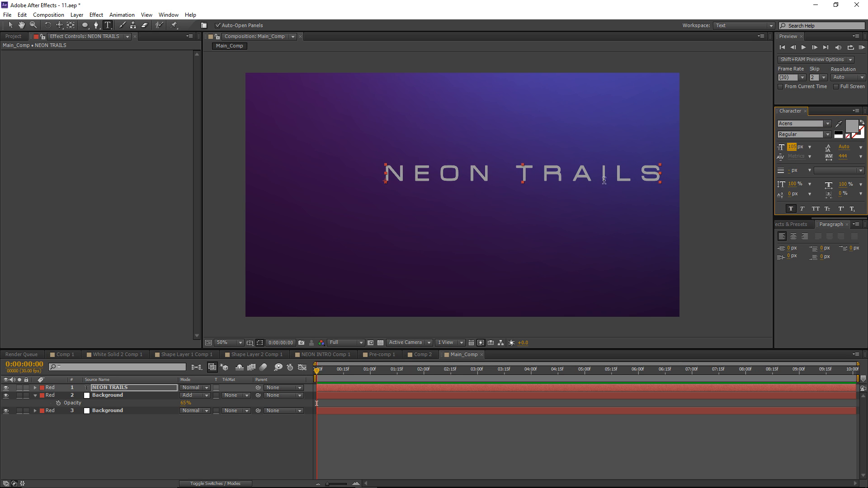
left_click(325, 389)
key("v")
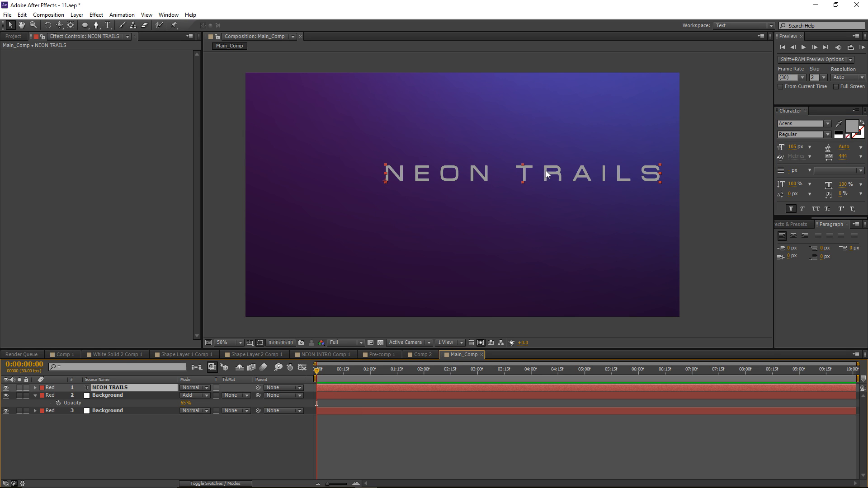
left_click_drag(550, 176, 494, 199)
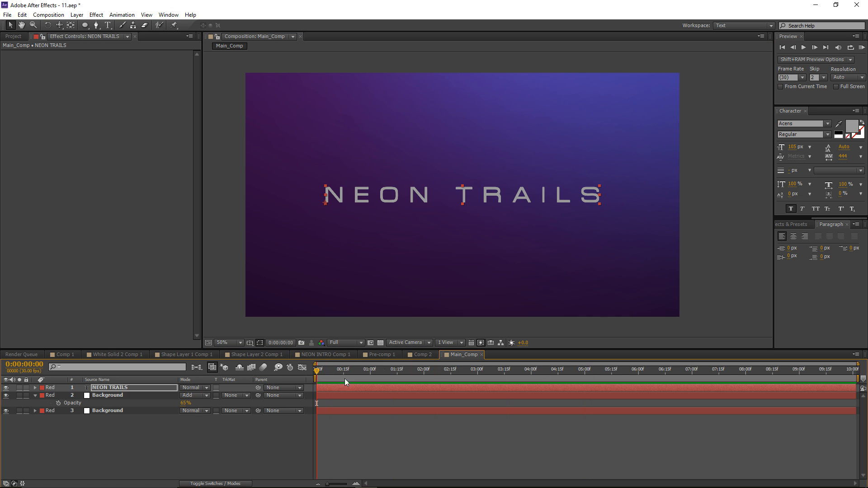
Pre-compose the NEON TRAILS text layer as Text_Holder and open the new composition.
left_click(129, 388)
key("ctrl+shift+c")
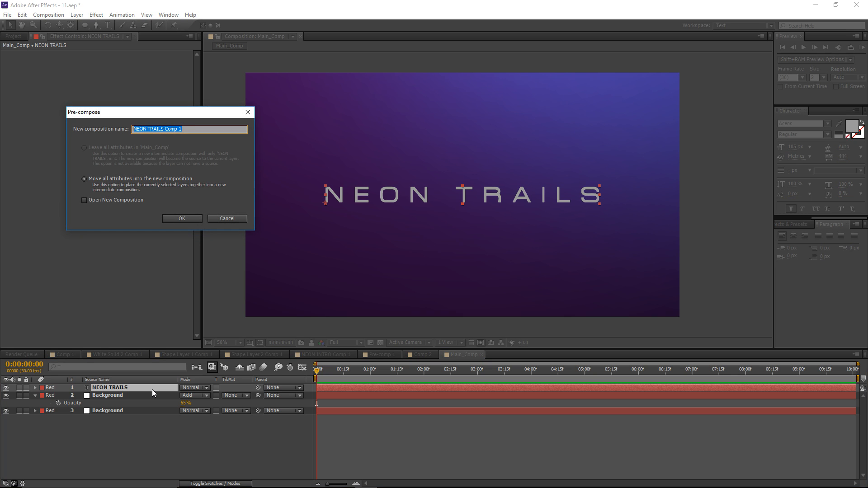
type("Text_Holder")
key("Return")
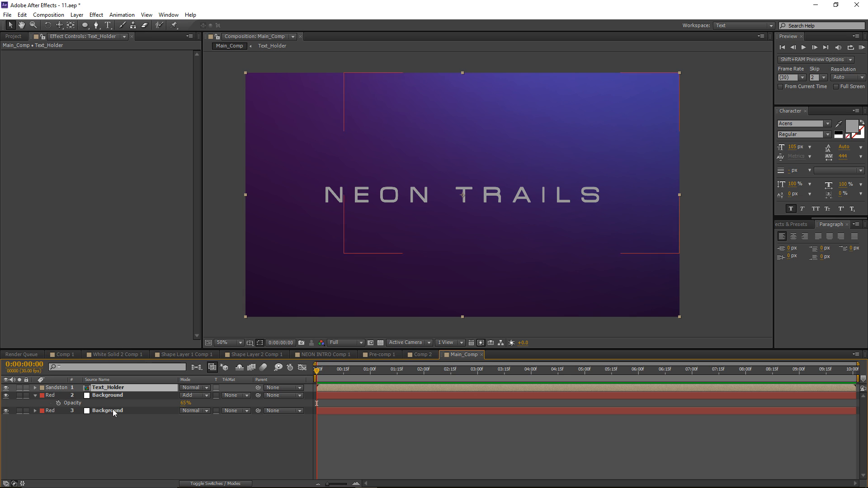
double_click(135, 389)
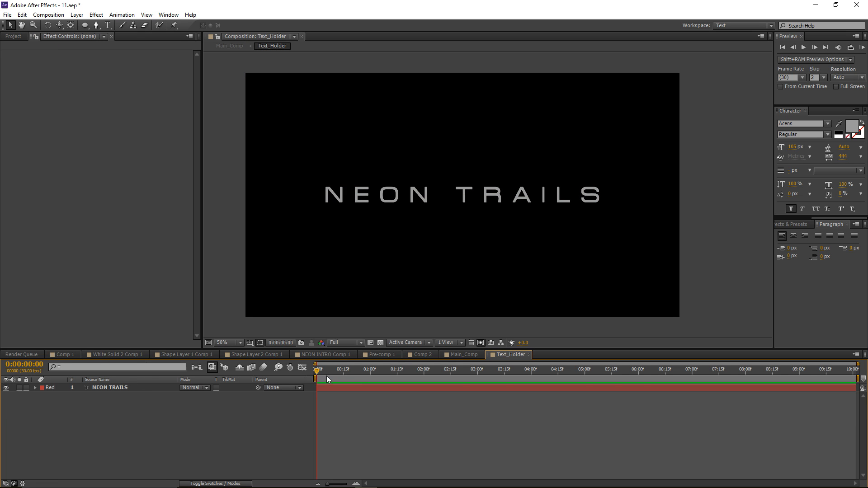
left_click_drag(326, 376, 266, 375)
double_click(110, 389)
left_click(449, 396)
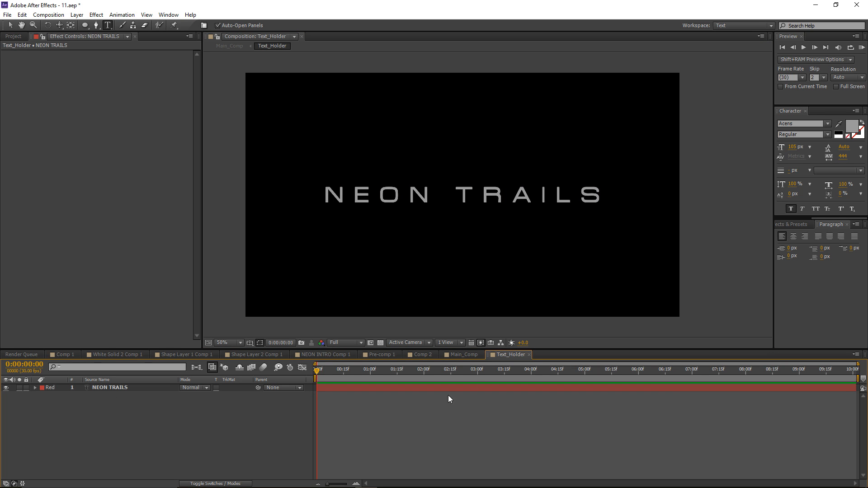
left_click(466, 354)
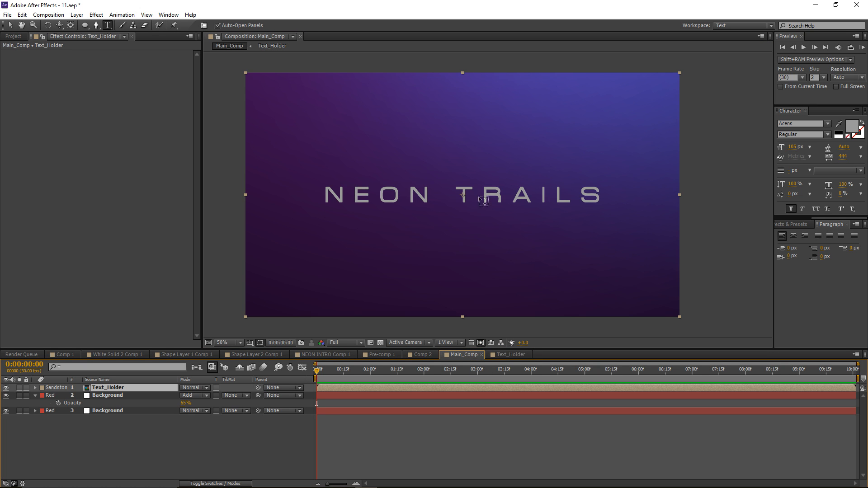
left_click(499, 357)
key("Home")
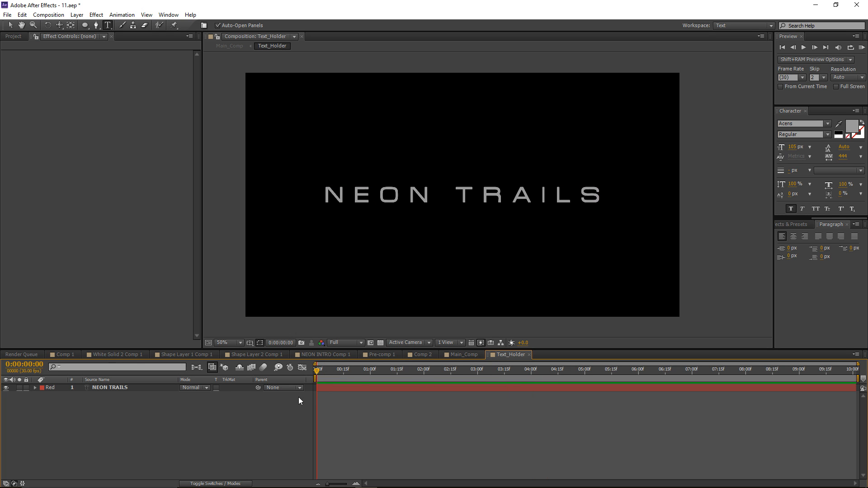
Add a full-frame white solid above the text in Text_Holder and apply the Linear Wipe effect to it.
key("ctrl+y")
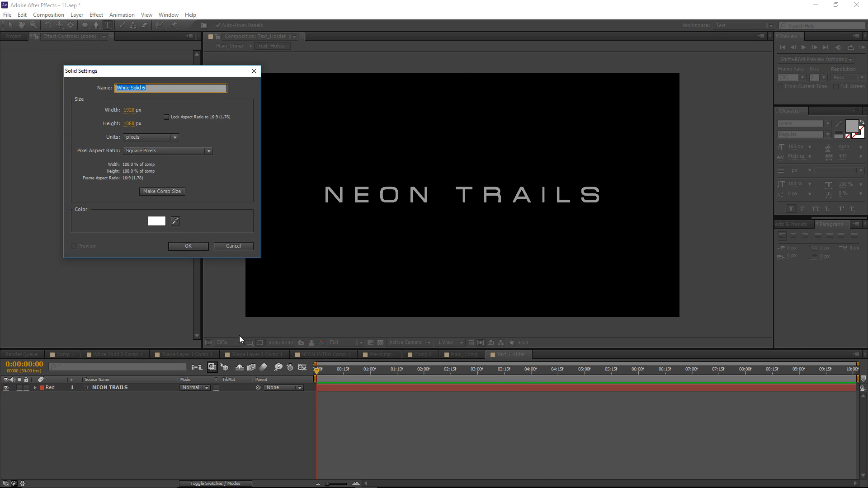
key("Return")
left_click(96, 14)
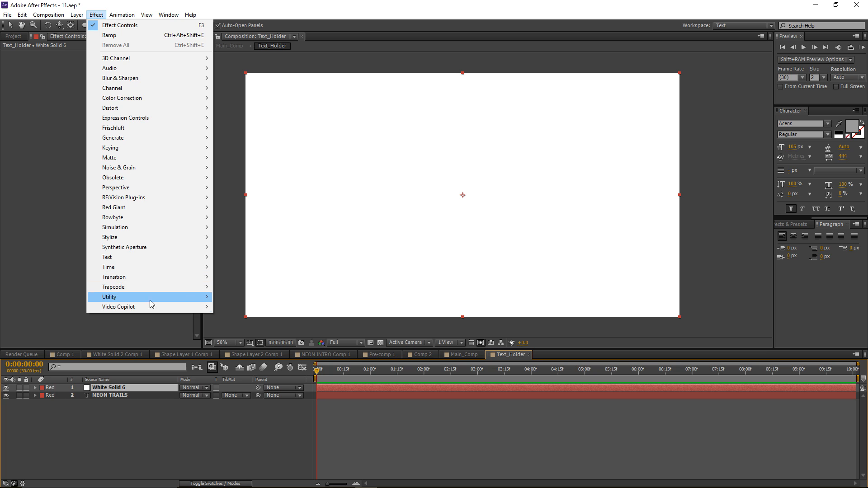
mouse_move(148, 280)
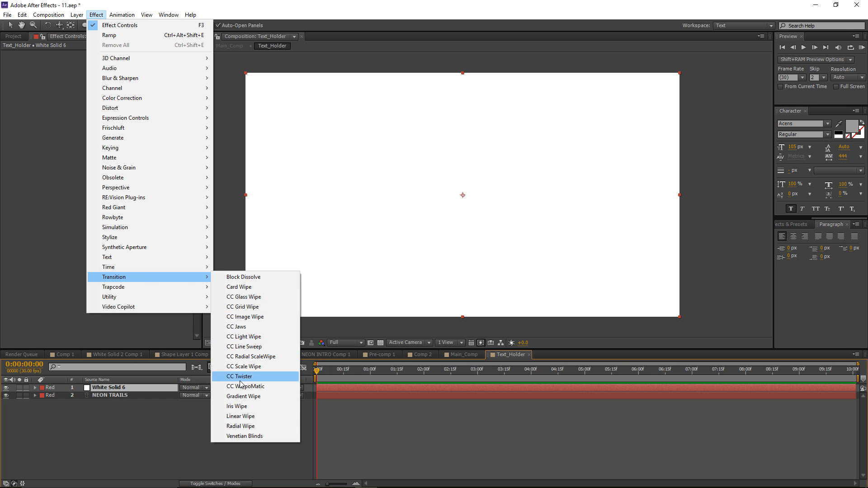
left_click(241, 416)
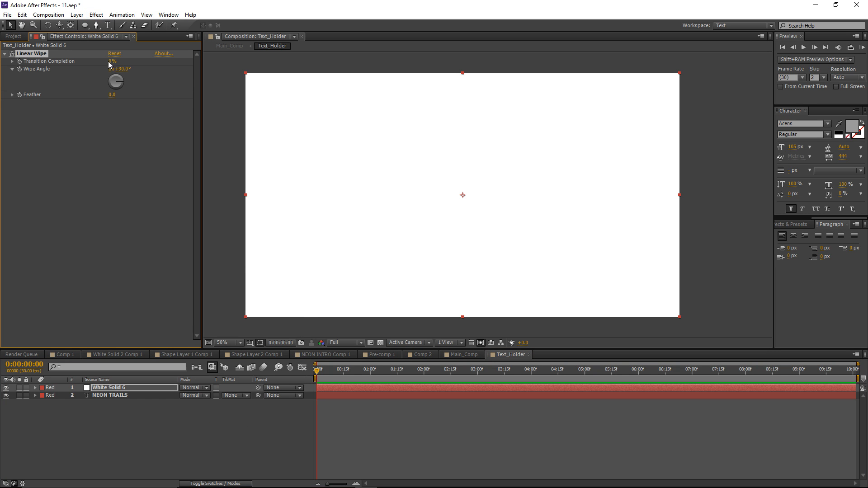
Keyframe the solid's Linear Wipe Transition Completion from 100% at 0:00:00:00 to 0% at 0:00:05:00.
left_click_drag(110, 64, 251, 77)
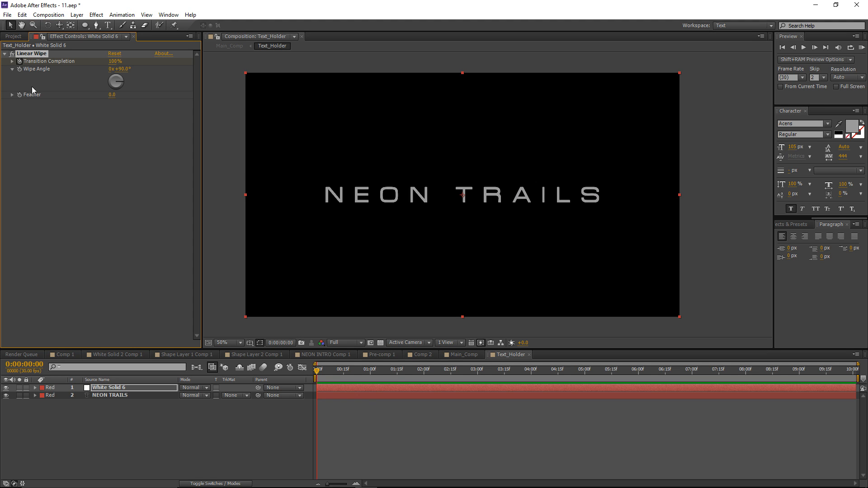
left_click(341, 390)
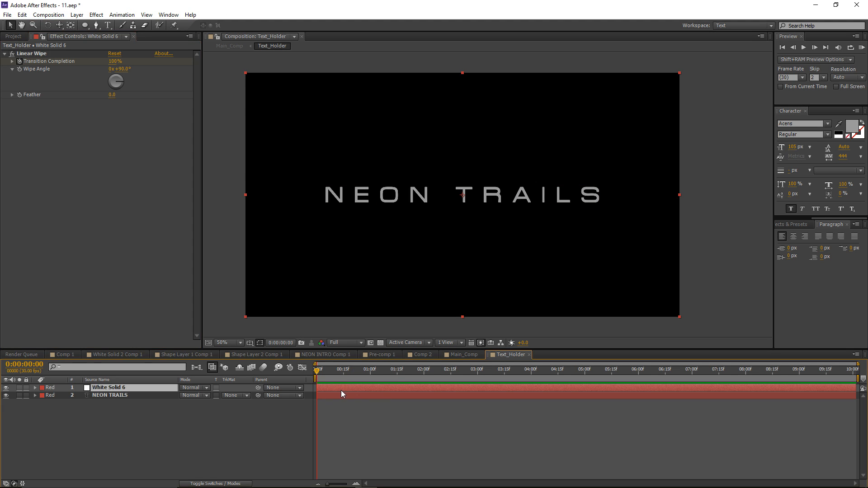
key("u")
left_click_drag(317, 372, 586, 372)
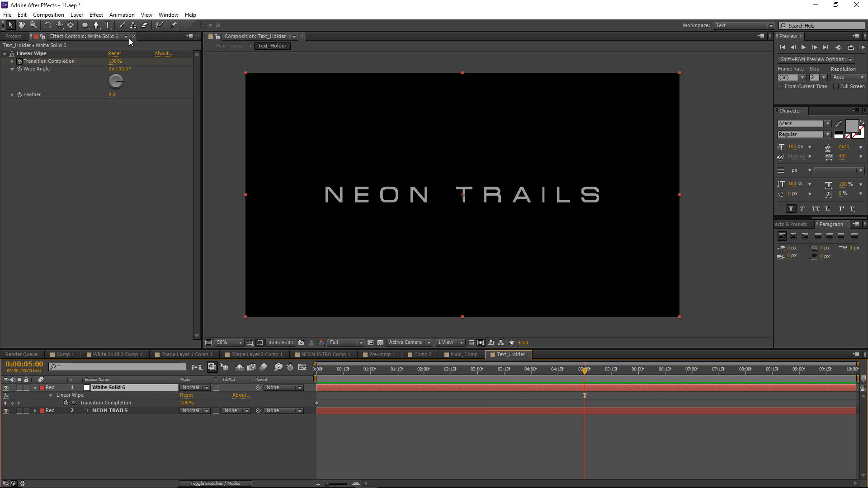
left_click(113, 62)
type("0")
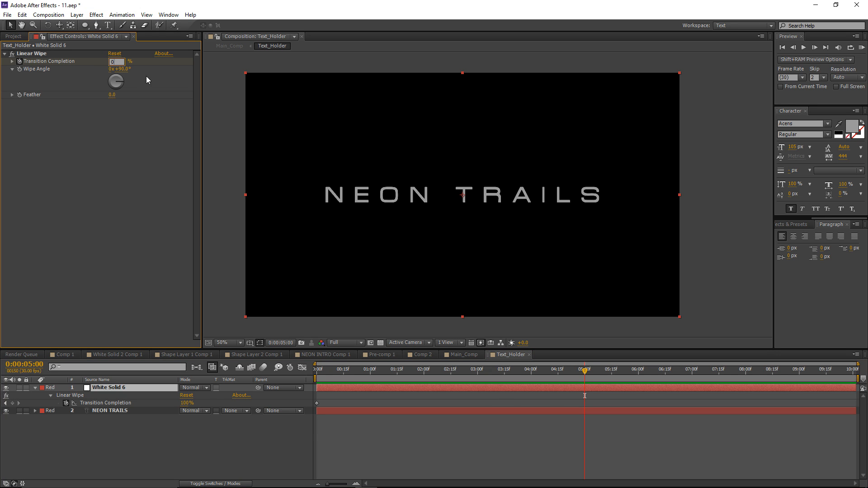
key("Return")
Set the Linear Wipe angle to 270° and its feather to 39.
left_click_drag(566, 372, 436, 371)
left_click_drag(123, 80, 94, 81)
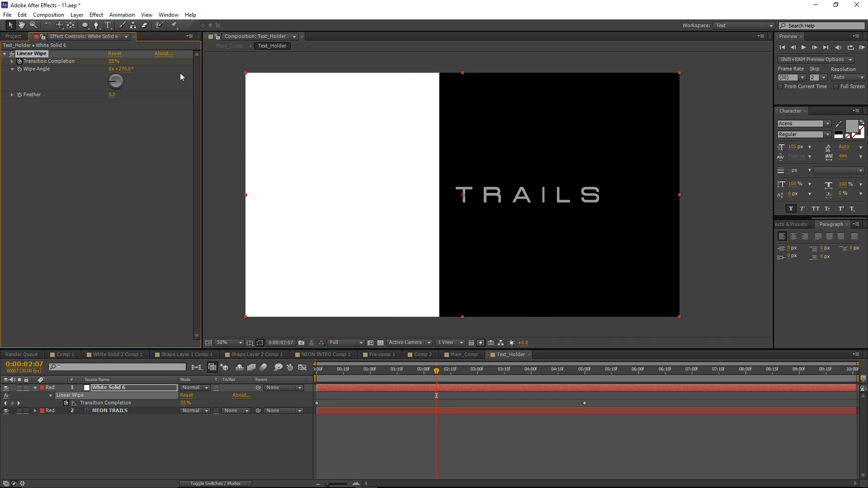
left_click_drag(414, 370, 434, 370)
left_click_drag(110, 99, 127, 98)
Set the NEON TRAILS layer's track matte to Luma Matte using White Solid 6.
left_click(110, 411)
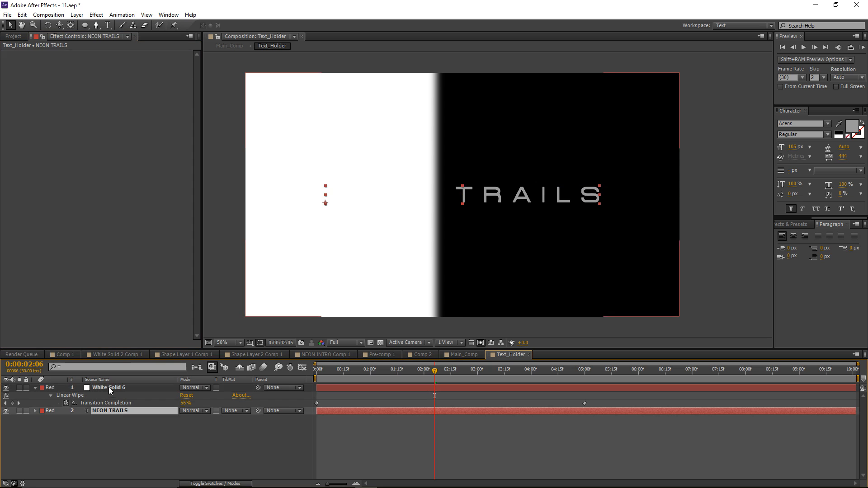
left_click(108, 388)
left_click(128, 409)
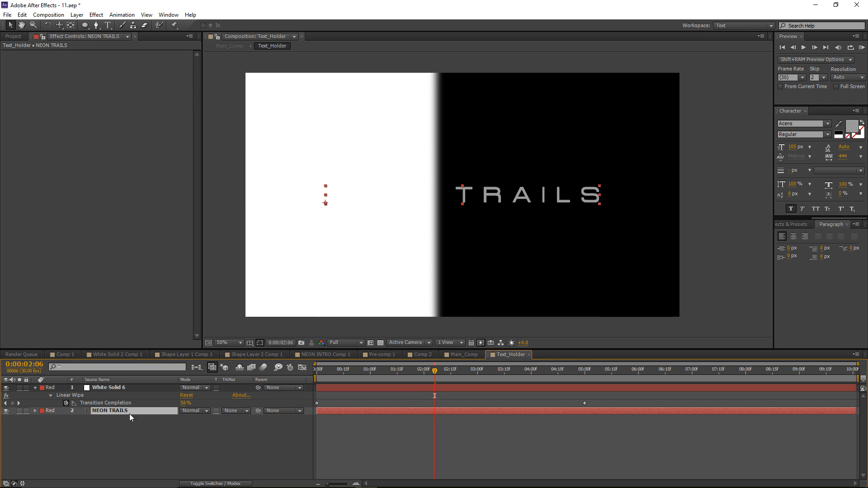
left_click(231, 411)
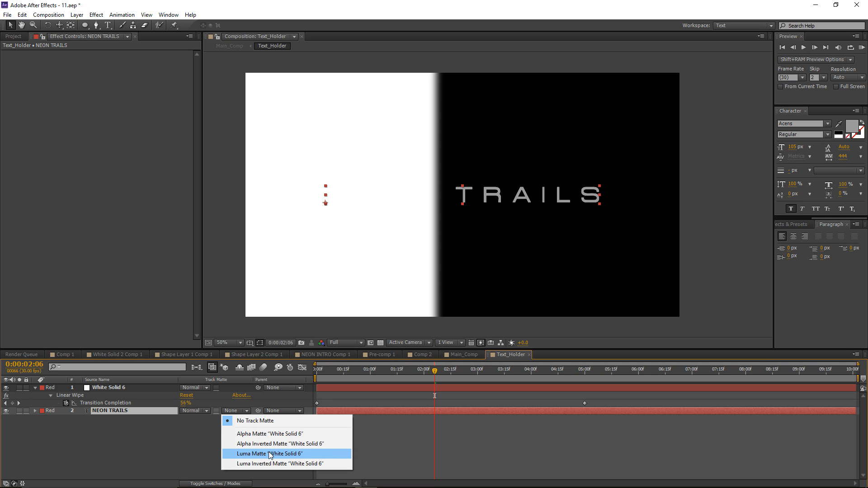
left_click(270, 454)
Check the text reveal and move the last Transition Completion keyframe to about 0:00:05:08.
left_click_drag(398, 378, 458, 392)
left_click(463, 427)
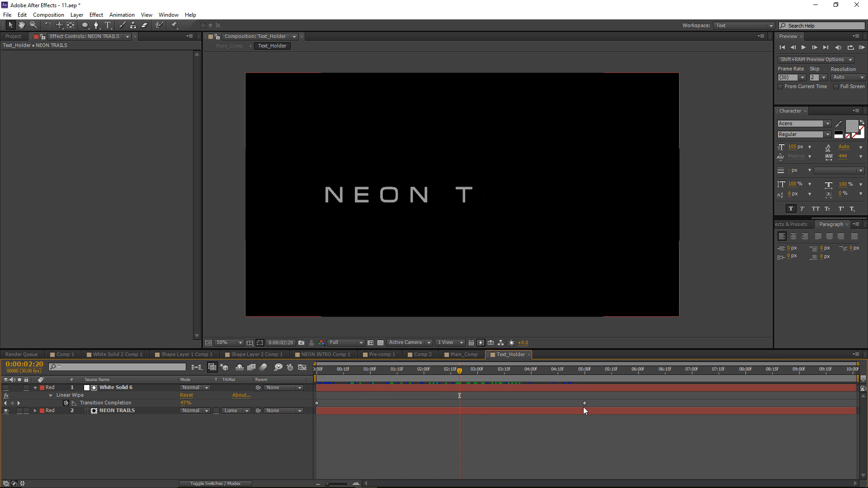
mouse_move(584, 403)
left_mouse_down()
mouse_move(437, 401)
mouse_move(614, 393)
mouse_move(518, 398)
mouse_move(598, 400)
left_mouse_up()
left_click(598, 400)
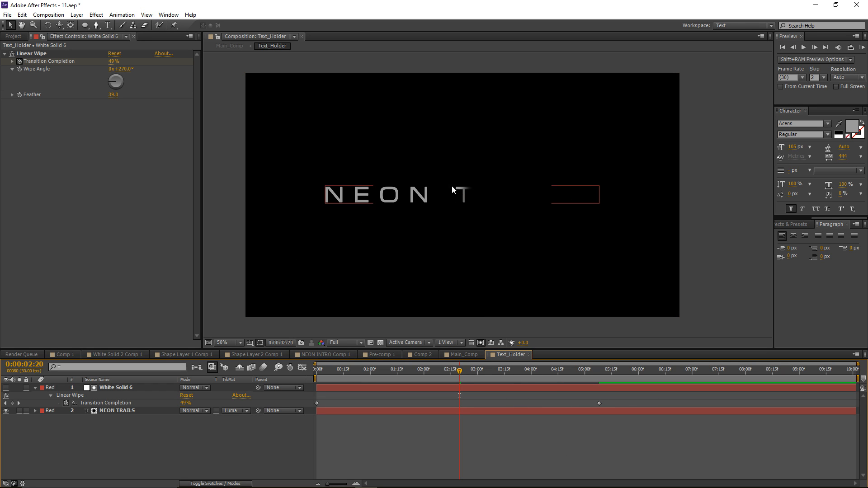
Return to Main_Comp and set the Text_Holder layer's blending mode to Add.
left_click(449, 354)
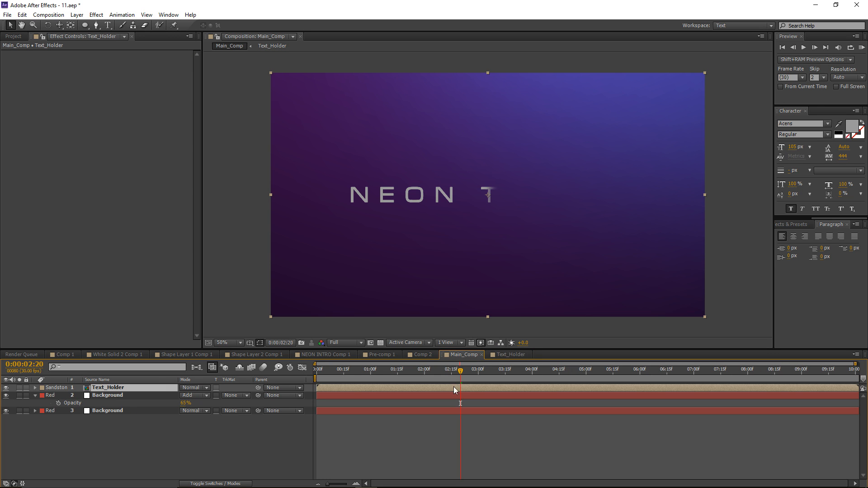
left_click_drag(454, 372, 430, 372)
left_click(180, 390)
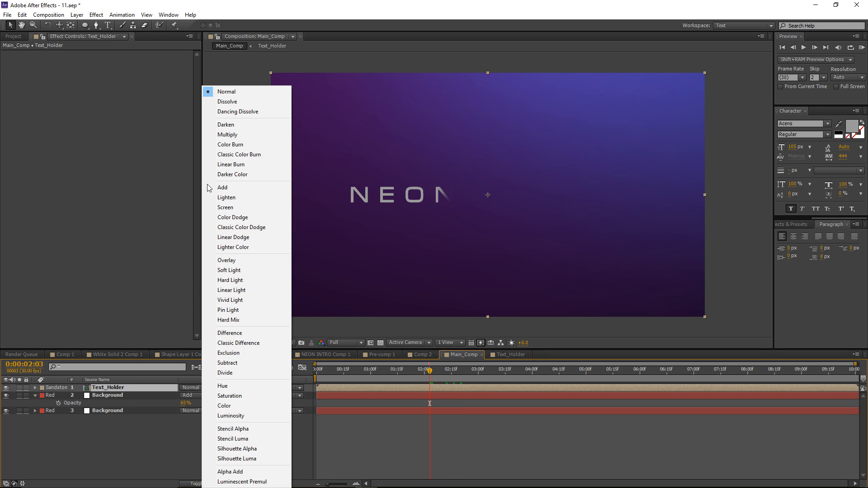
left_click(217, 188)
Apply a Glow effect to Text_Holder with a glow radius of 29 and scrub through the text reveal.
left_click(97, 15)
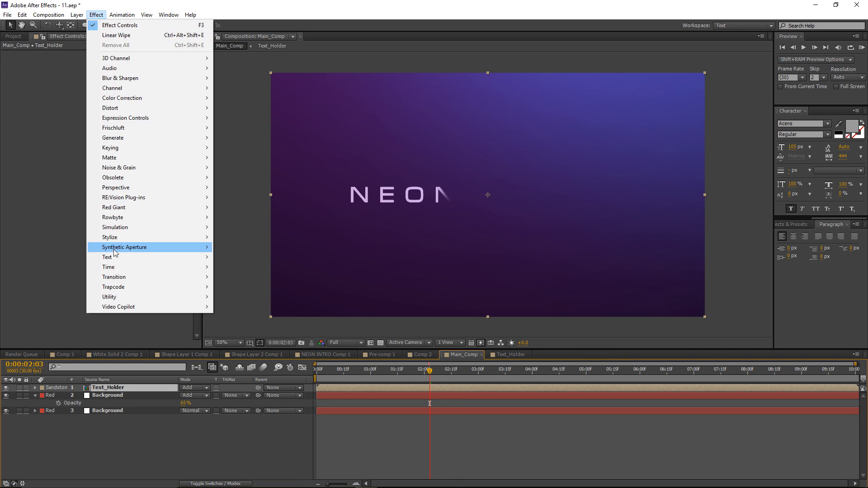
mouse_move(150, 236)
left_click(253, 379)
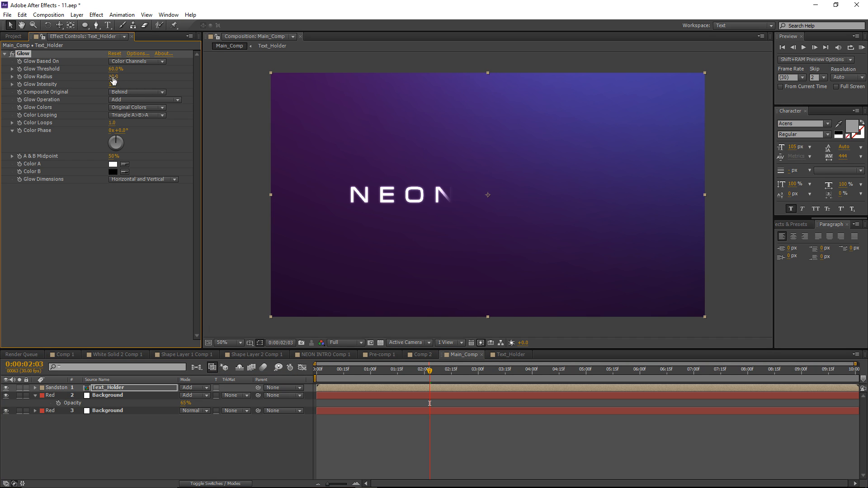
left_click_drag(113, 79, 122, 76)
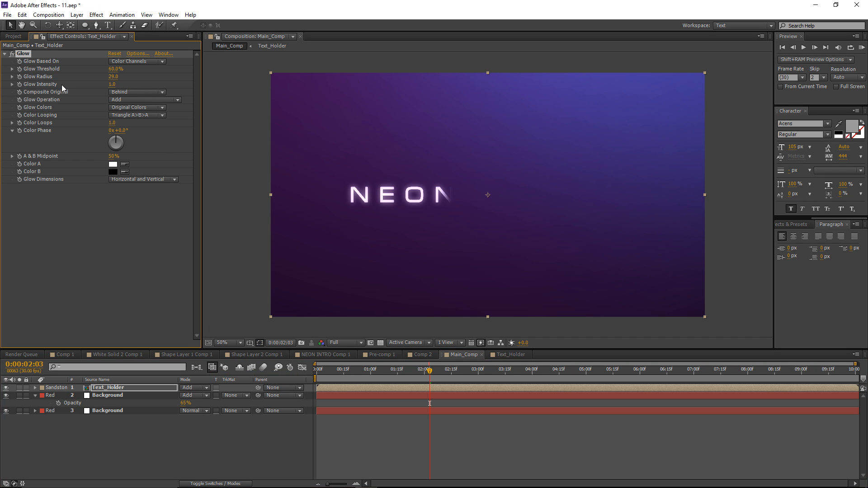
left_click_drag(432, 371, 480, 373)
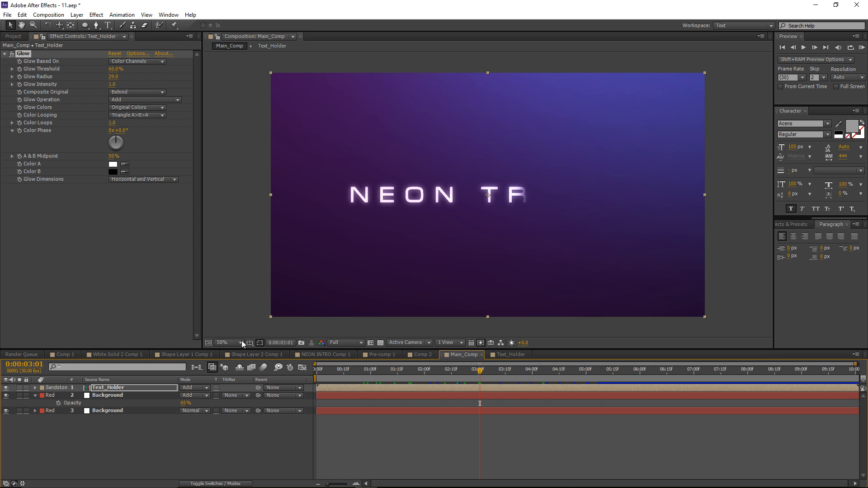
Set the Text_Holder layer's opacity to 70%.
left_click(108, 389)
key("t")
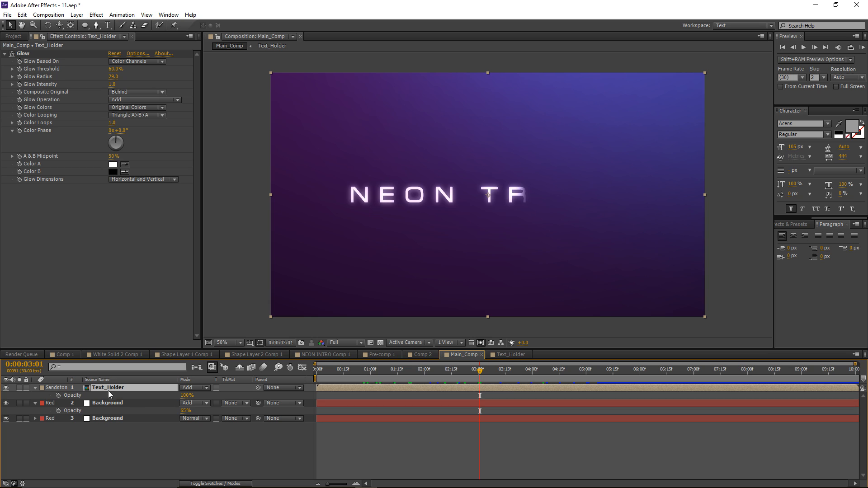
left_click(182, 397)
type("70")
key("Return")
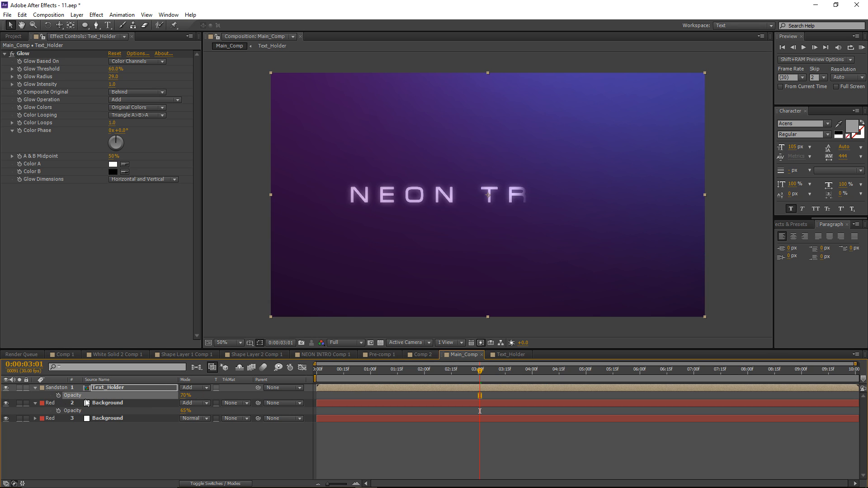
Add the expression wiggle(8,50) to Text_Holder's opacity and check the flicker on the timeline.
left_click(59, 395, "alt")
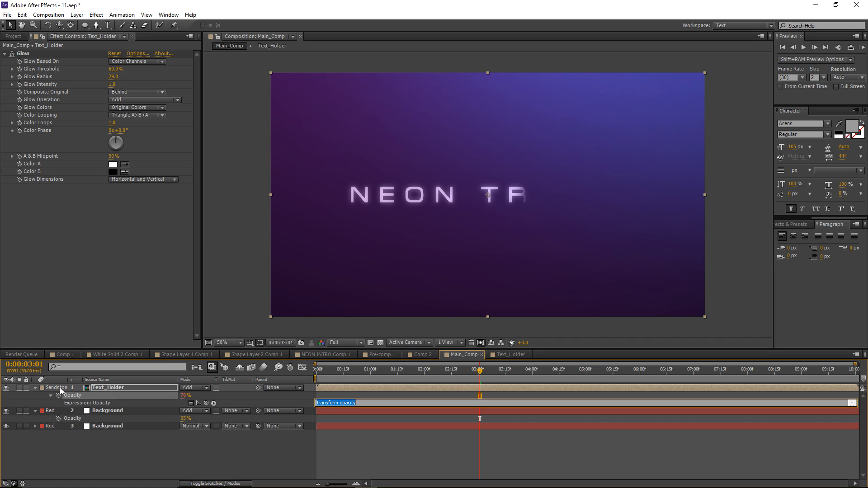
type("wi")
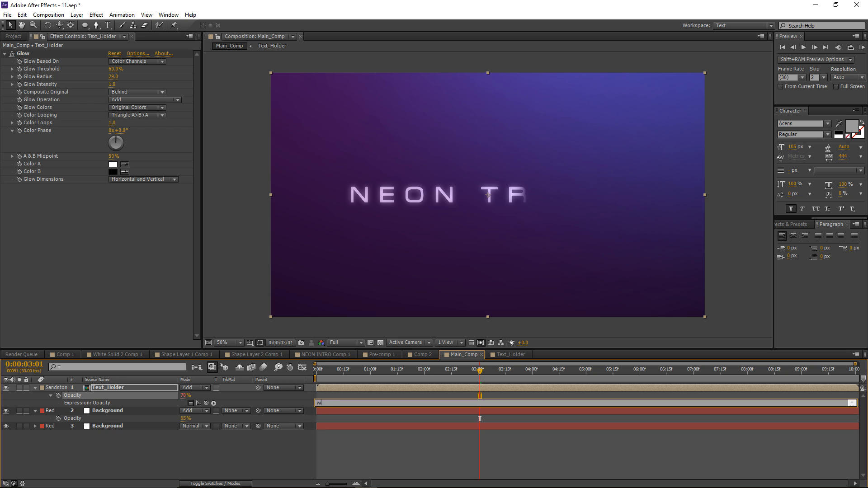
type("ggle()")
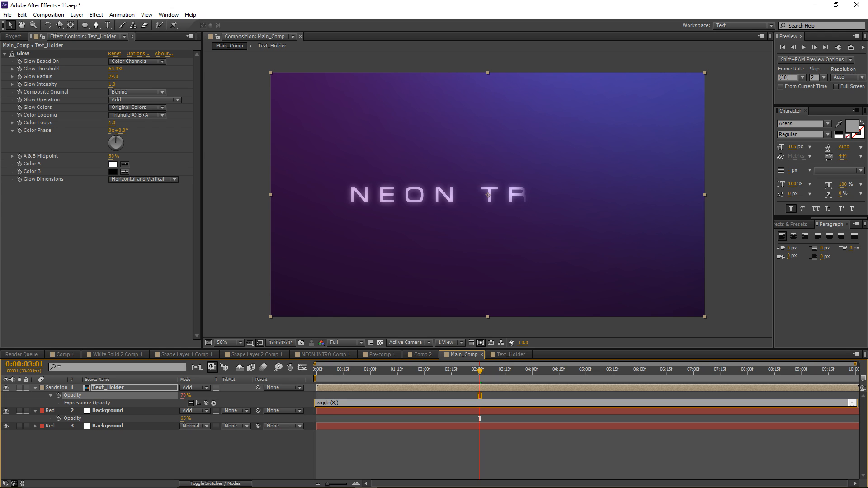
type("50")
double_click(333, 403)
double_click(340, 402)
left_click(378, 448)
mouse_move(479, 372)
left_mouse_down()
mouse_move(360, 382)
mouse_move(597, 370)
mouse_move(691, 377)
mouse_move(638, 384)
mouse_move(736, 380)
mouse_move(449, 384)
mouse_move(493, 362)
left_mouse_up()
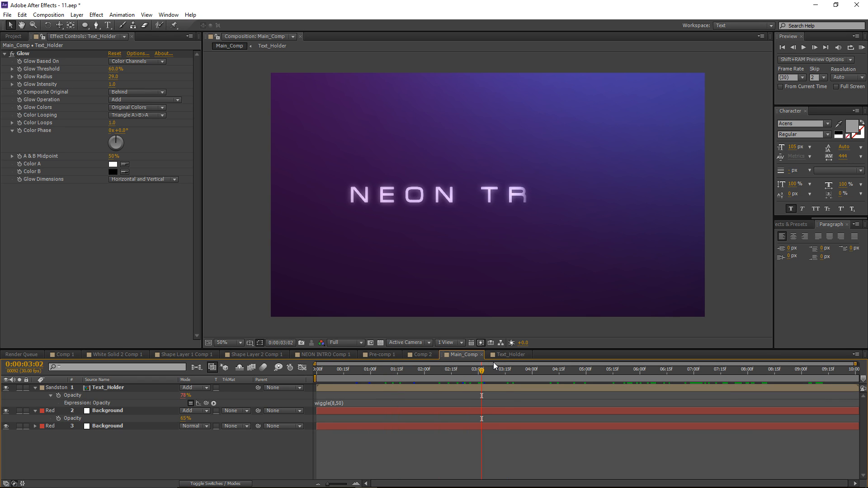
Add a two-node camera with an 18 mm focal length to Main_Comp.
left_click(78, 15)
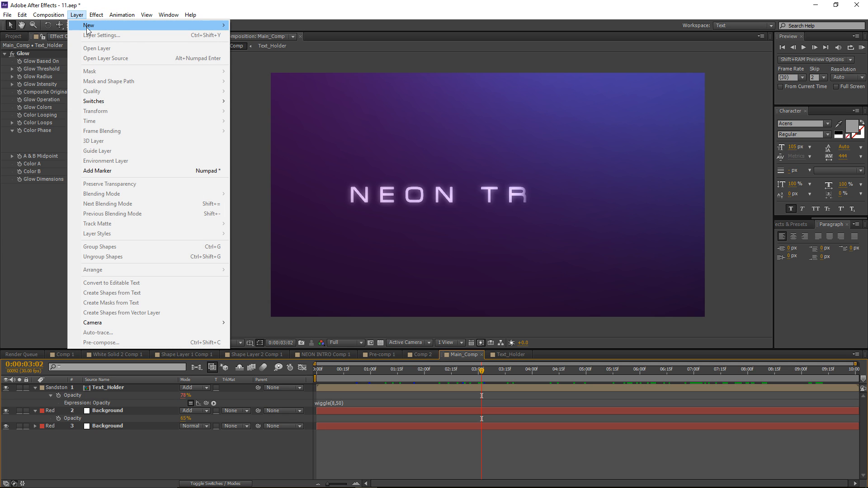
mouse_move(86, 26)
left_click(292, 55)
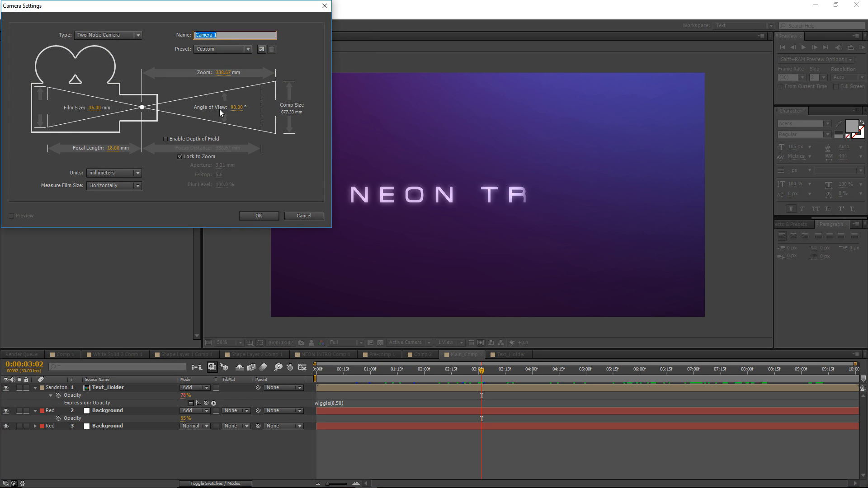
left_click(265, 216)
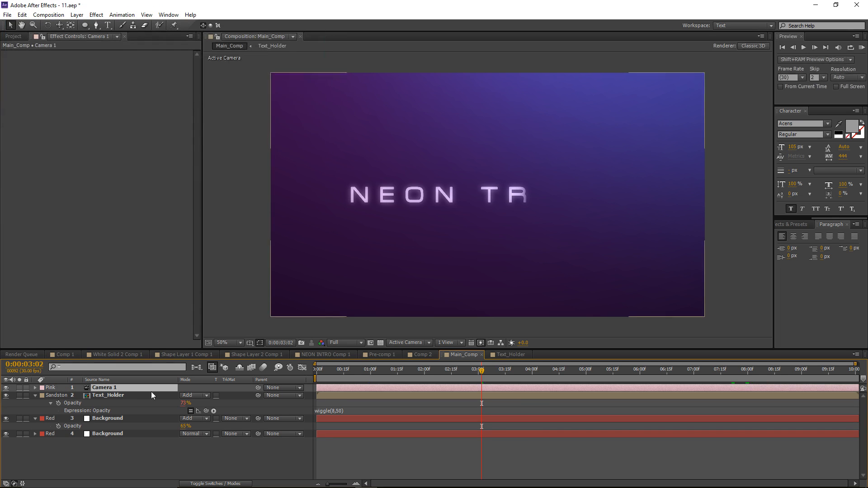
Add a null object to Main_Comp, name it Cam_Target and make it a 3D layer.
left_click(77, 14)
mouse_move(136, 26)
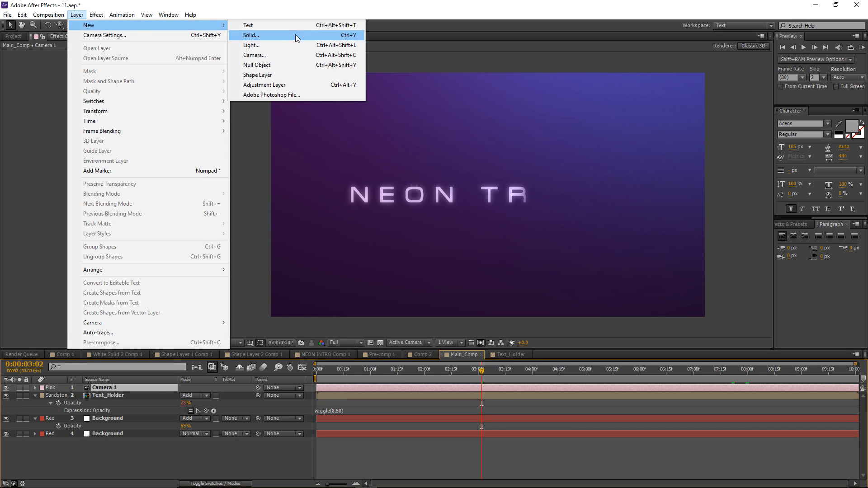
left_click(286, 64)
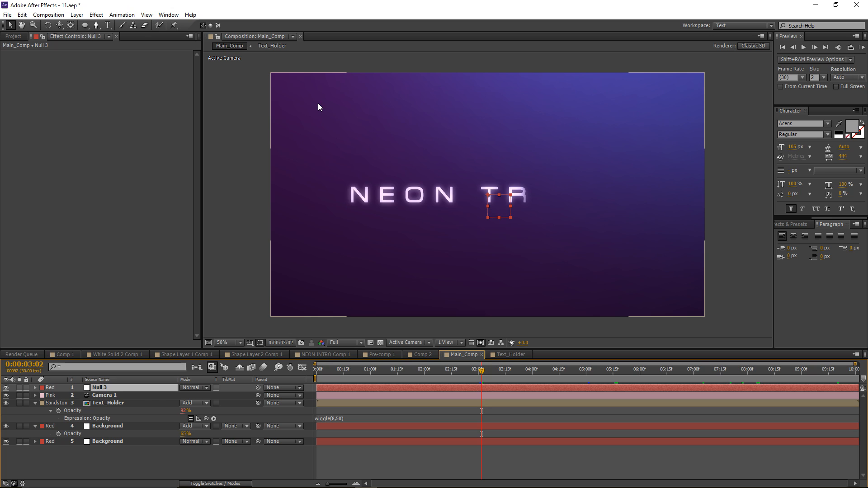
key("Return")
type("C")
type("am_Target")
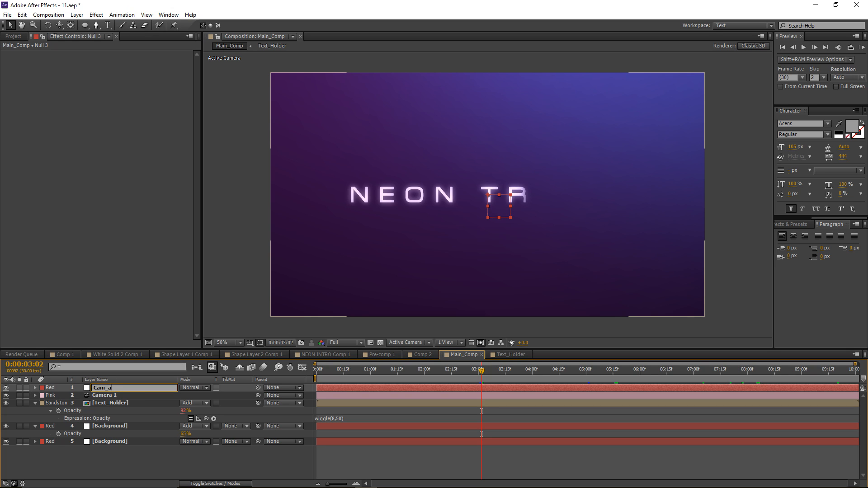
key("Return")
key("F4")
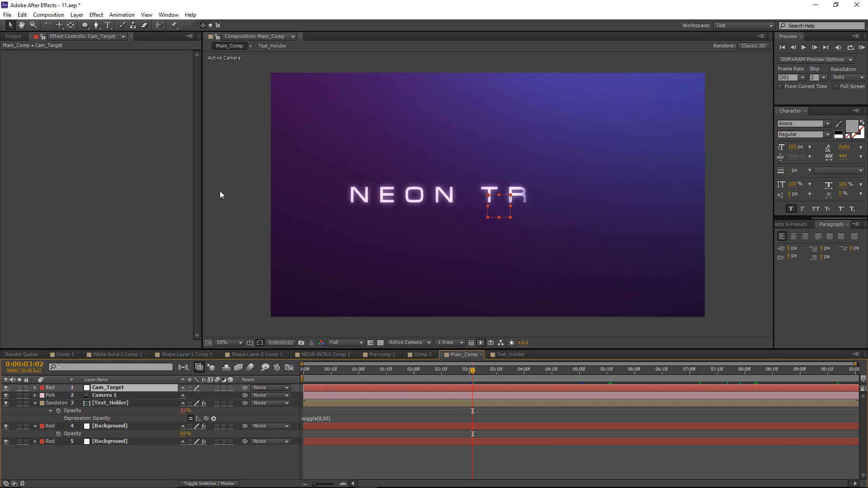
left_click(230, 388)
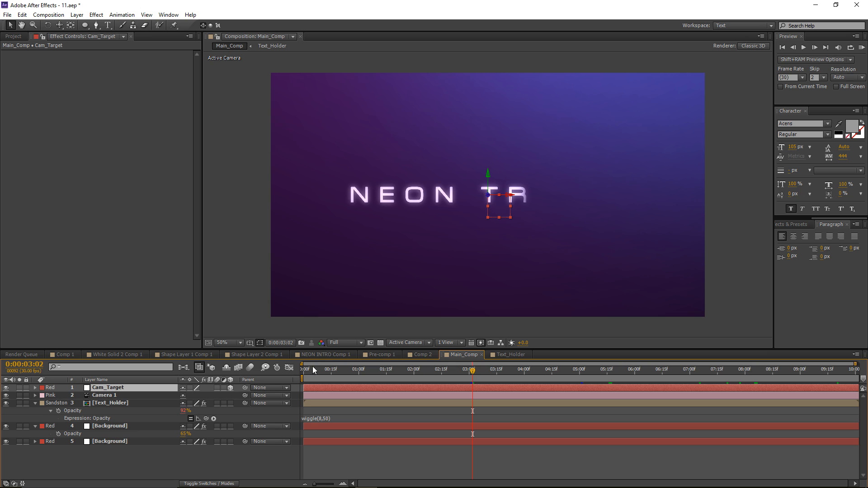
Parent Camera 1 to Cam_Target and turn the Text_Holder layer into a 3D layer.
left_click(134, 395)
left_click_drag(245, 395, 117, 388)
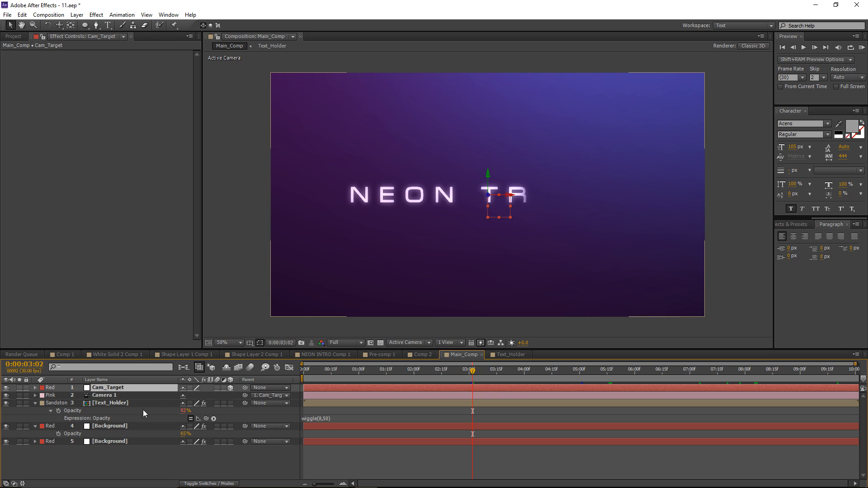
left_click(125, 404)
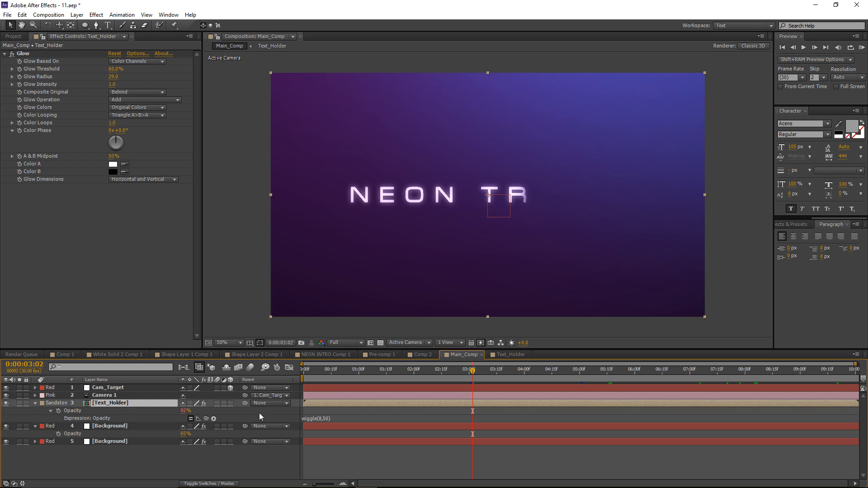
left_click(230, 404)
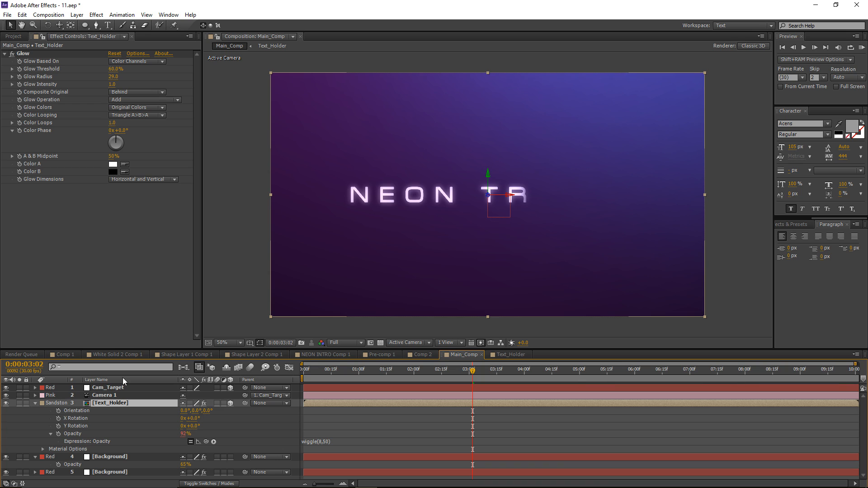
Test the camera rig by rotating Cam_Target, then reset its Y rotation to 0°.
left_click(116, 387)
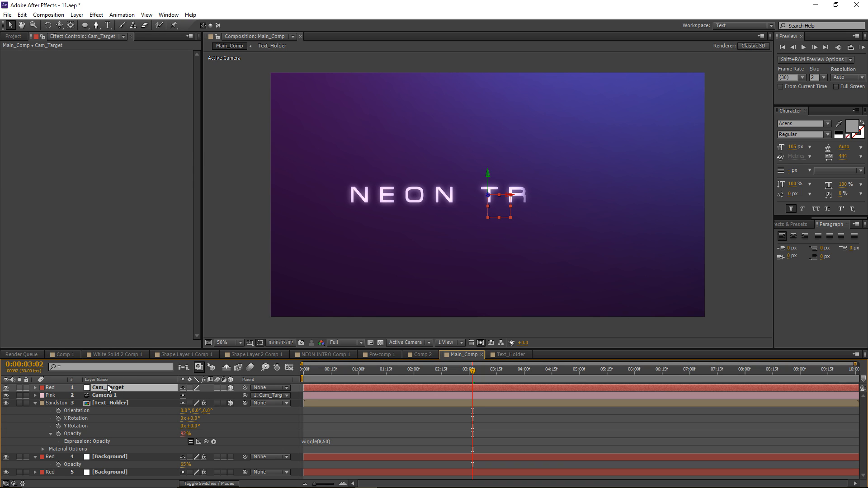
key("r")
left_click(77, 403)
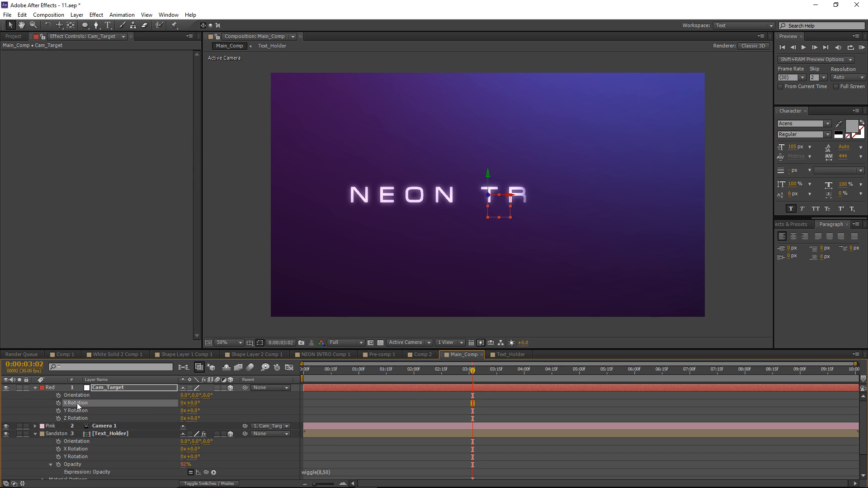
left_click(227, 406)
left_click_drag(196, 404, 214, 412)
key("ctrl+z")
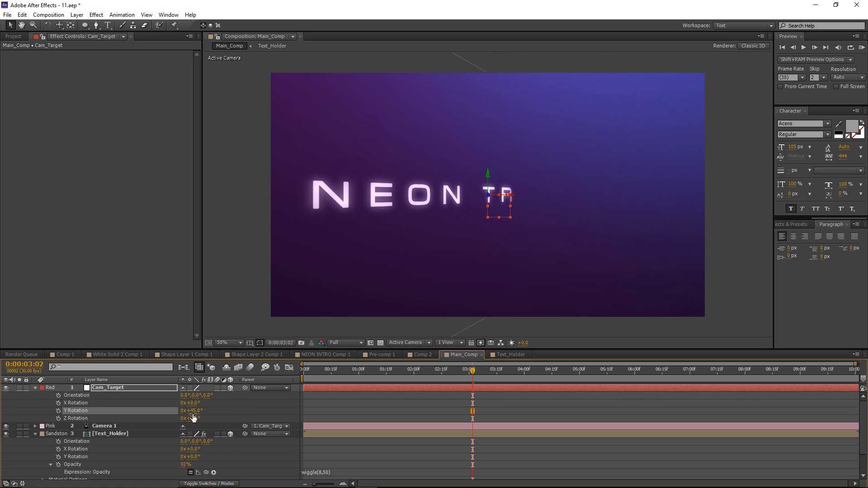
left_click(195, 411)
key("BackSpace")
type("0")
key("Return")
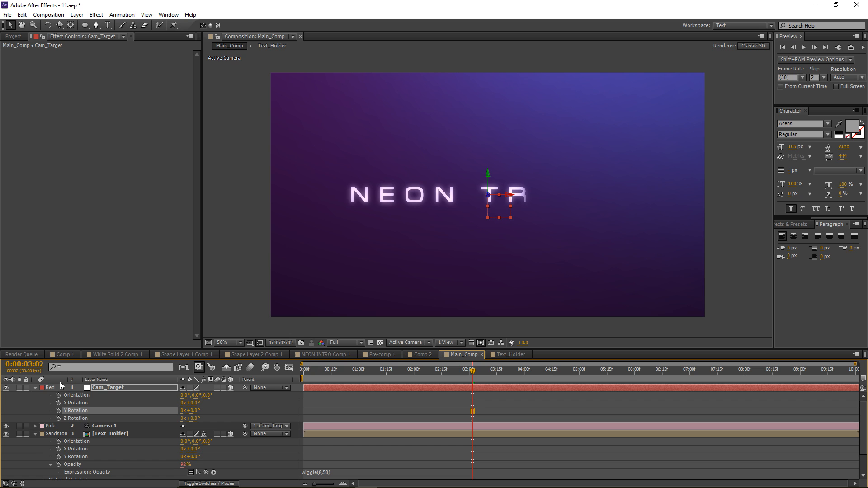
Collapse the expanded properties of all layers in the Main_Comp timeline and clear the layer selection.
left_click(36, 388)
left_click(328, 424)
key("m")
key("m")
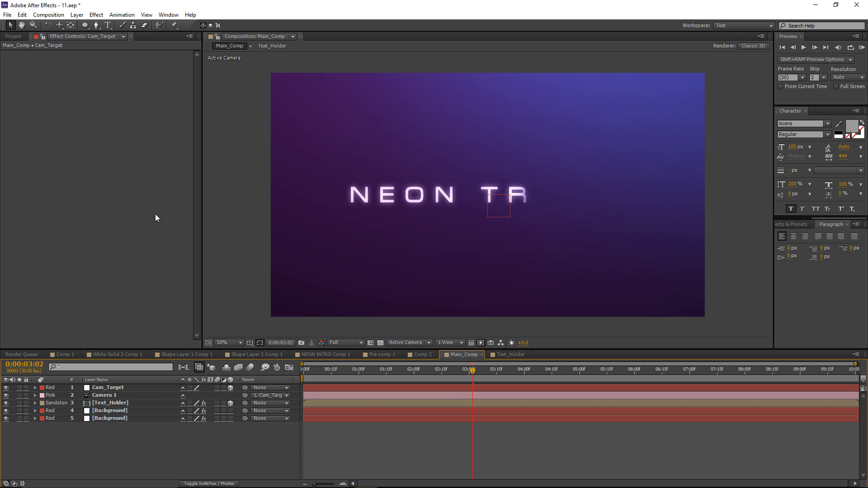
left_click(77, 15)
mouse_move(85, 26)
left_click(312, 34)
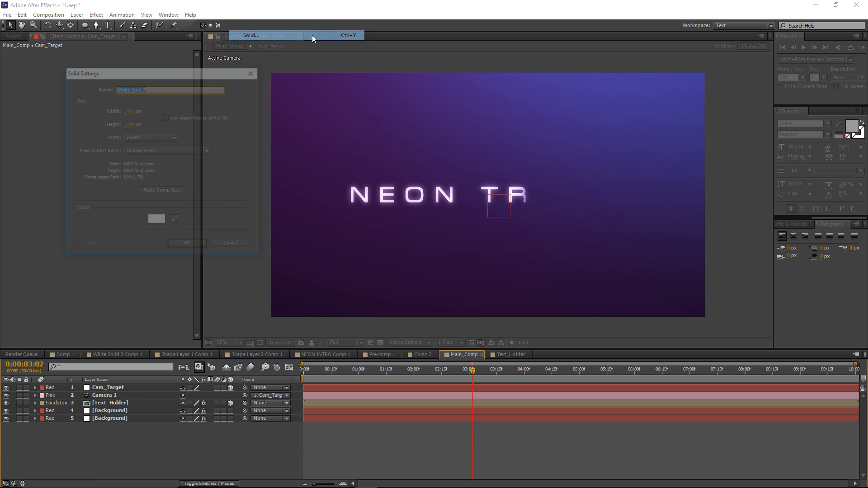
key("Escape")
Add a white point light named Emitter with 100% intensity and no falloff to Main_Comp.
left_click(77, 15)
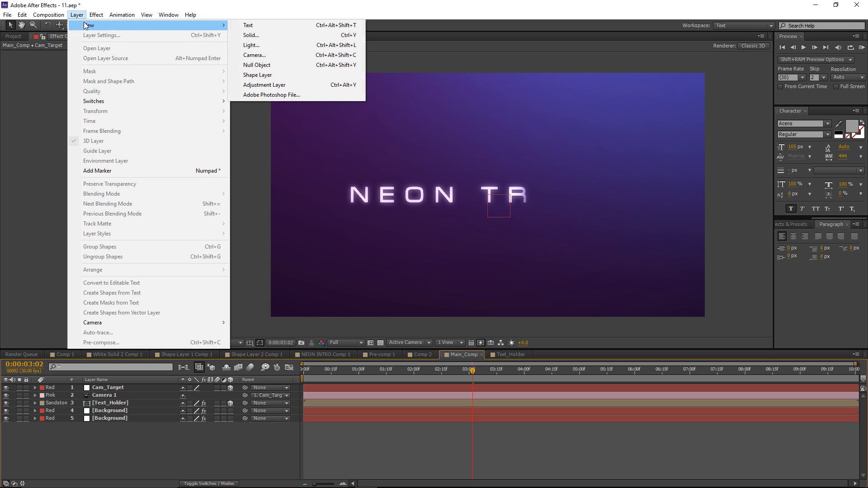
left_click(268, 45)
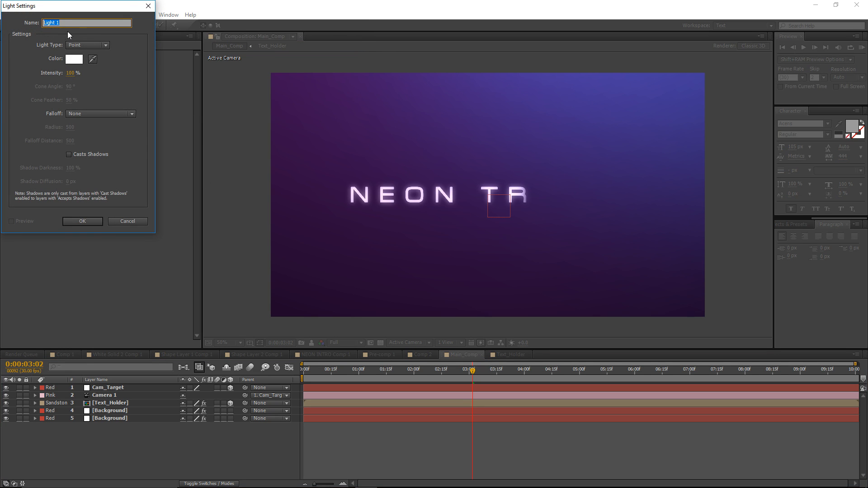
type("Emitter")
left_click_drag(28, 6, 104, 55)
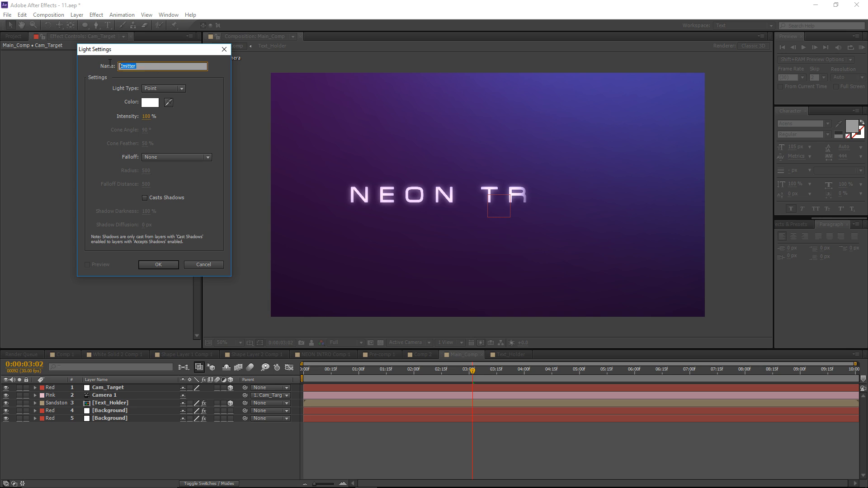
left_click(161, 266)
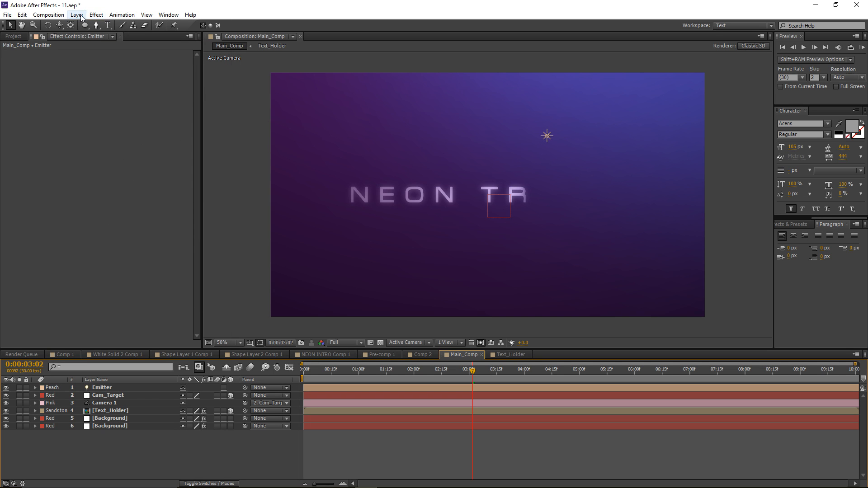
Add another null object to Main_Comp, make it a 3D layer and name it Helper.
left_click(77, 14)
mouse_move(86, 24)
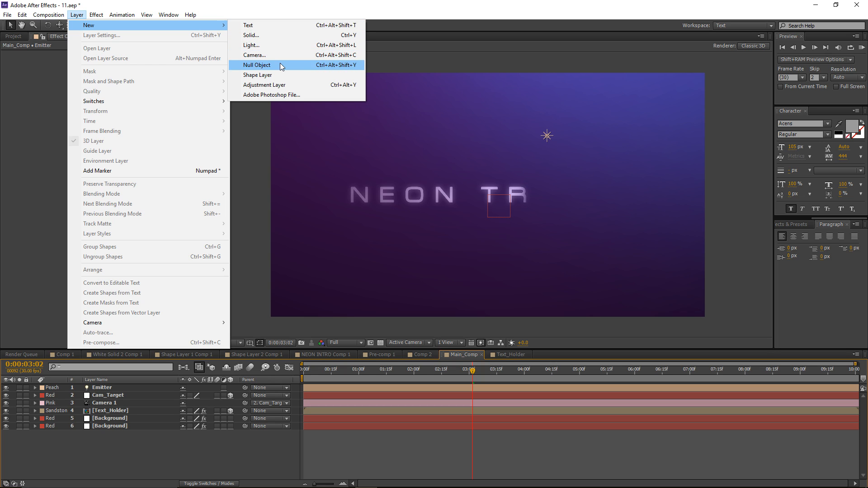
left_click(280, 64)
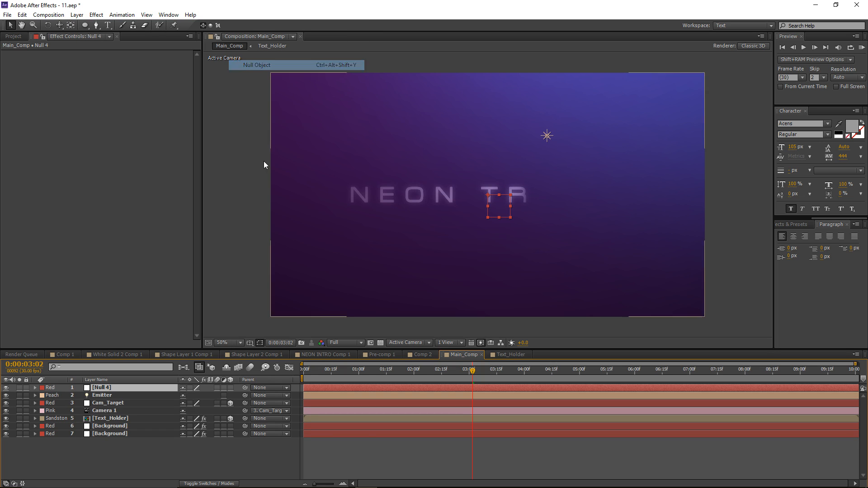
left_click(230, 388)
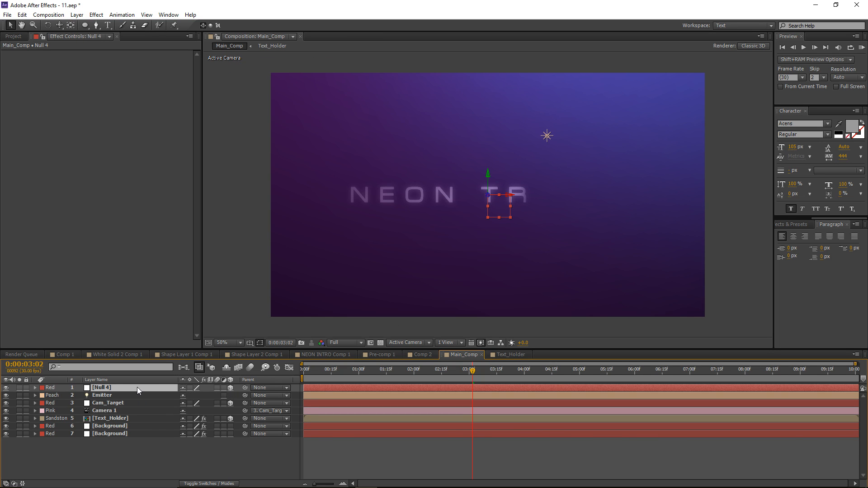
key("Return")
type("Helper")
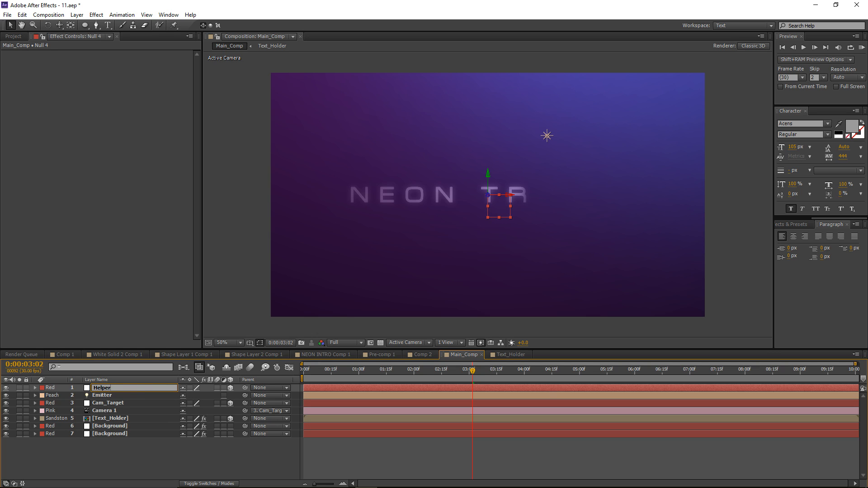
key("Return")
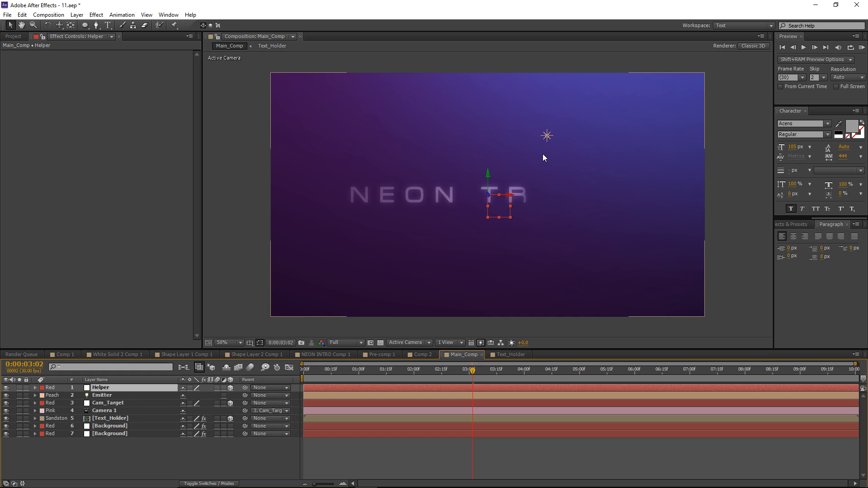
Parent the Emitter light to Helper and set the light's position to 0, 0, 0.
left_click(121, 396)
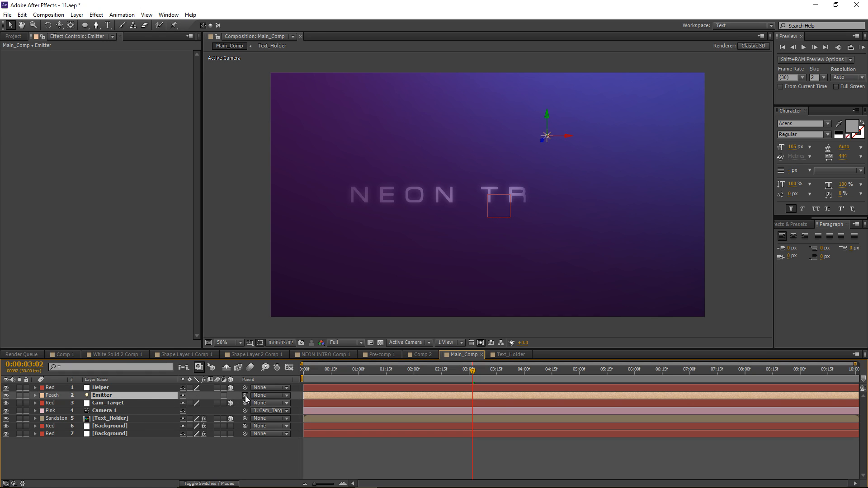
left_click_drag(245, 395, 111, 389)
key("p")
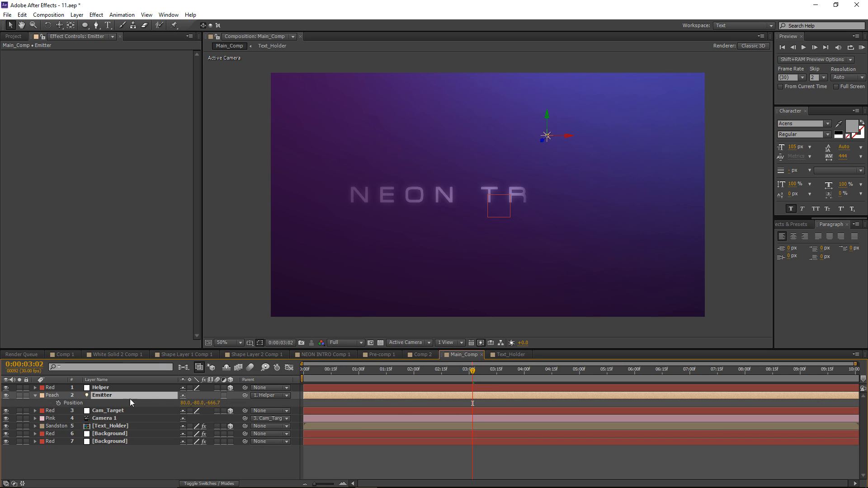
left_click(188, 403)
type("0")
key("Tab")
type("0")
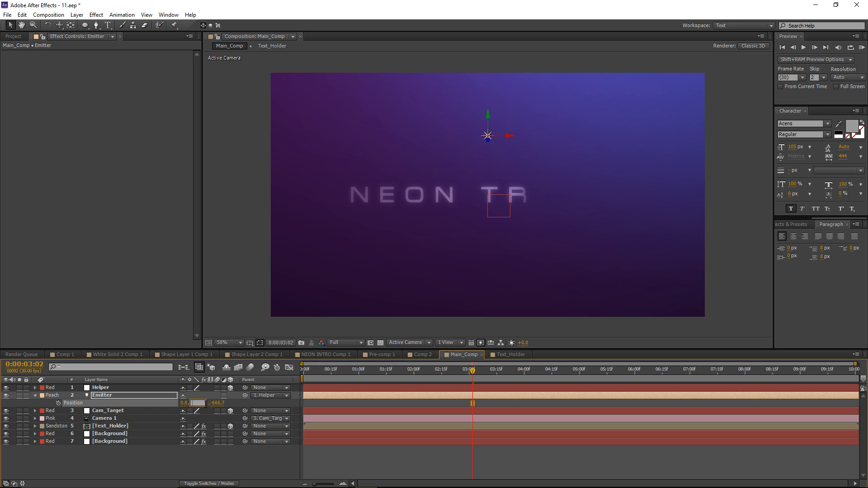
key("Tab")
type("0")
key("Return")
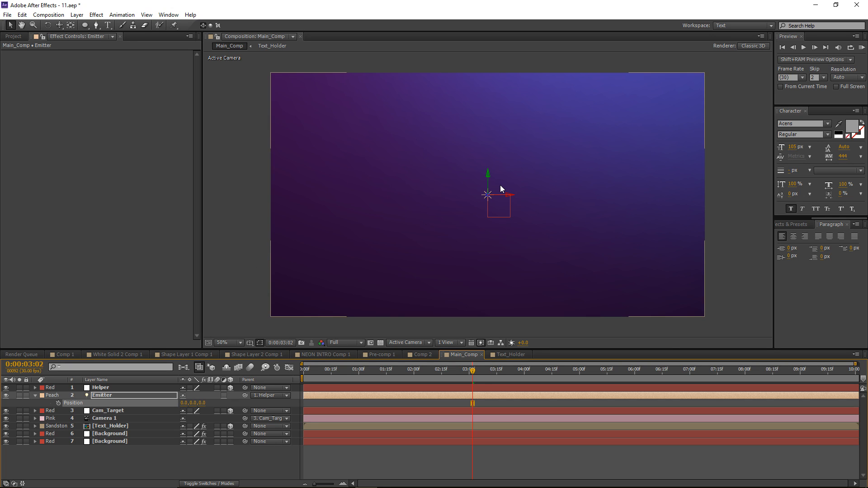
Turn off Accepts Lights and Accepts Shadows in Text_Holder's material options and collapse the layer.
left_click(125, 426)
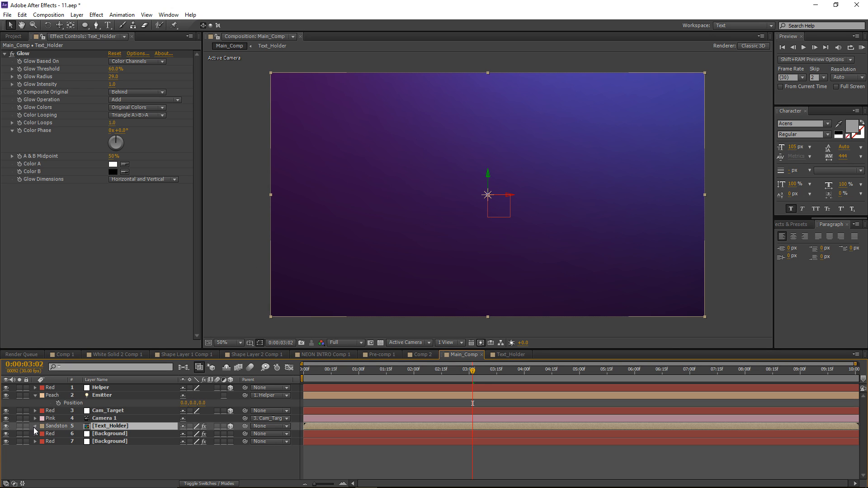
left_click(34, 427)
left_click(43, 449)
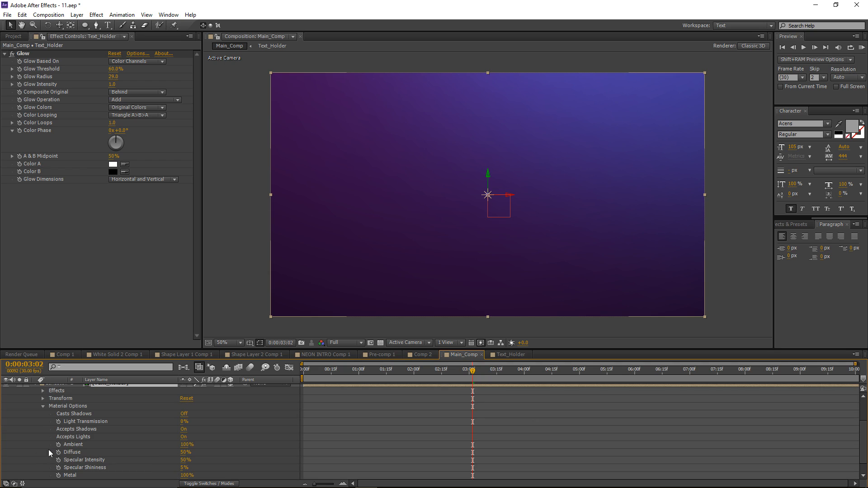
left_click(184, 437)
left_click(184, 429)
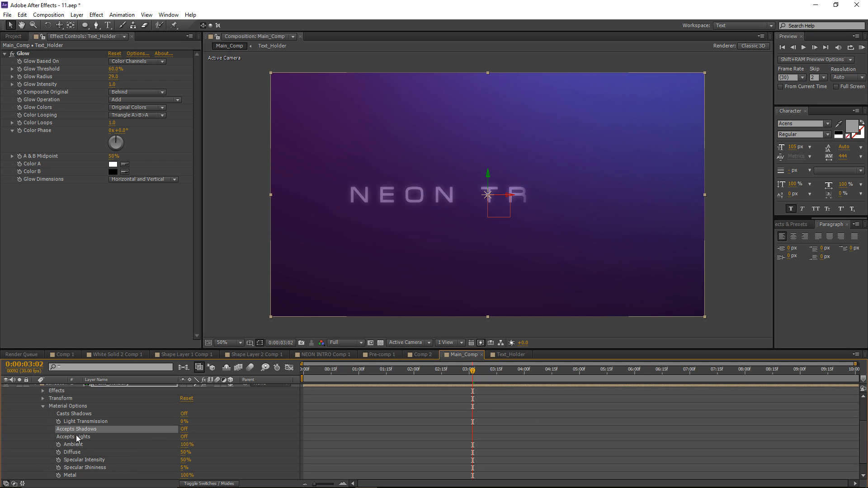
scroll(141, 425, "up", 3)
key("u")
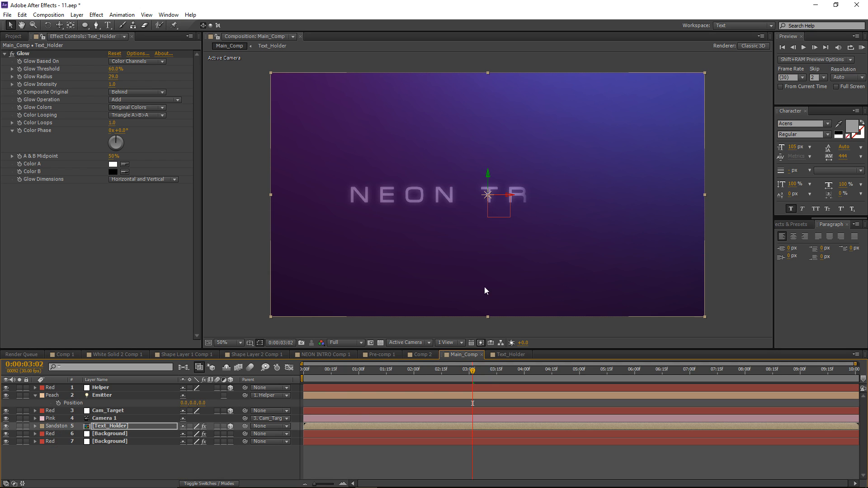
View the scene from Custom View 1 at 100% magnification and examine the Helper null and Emitter light.
left_click(408, 343)
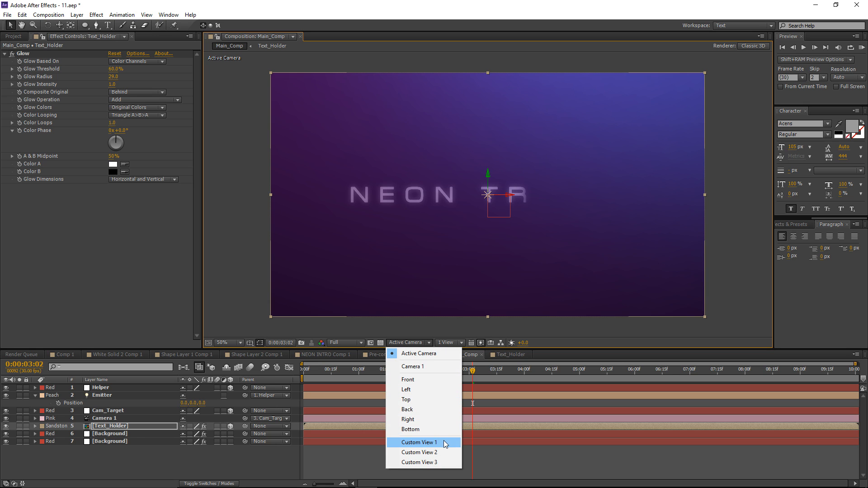
left_click(432, 443)
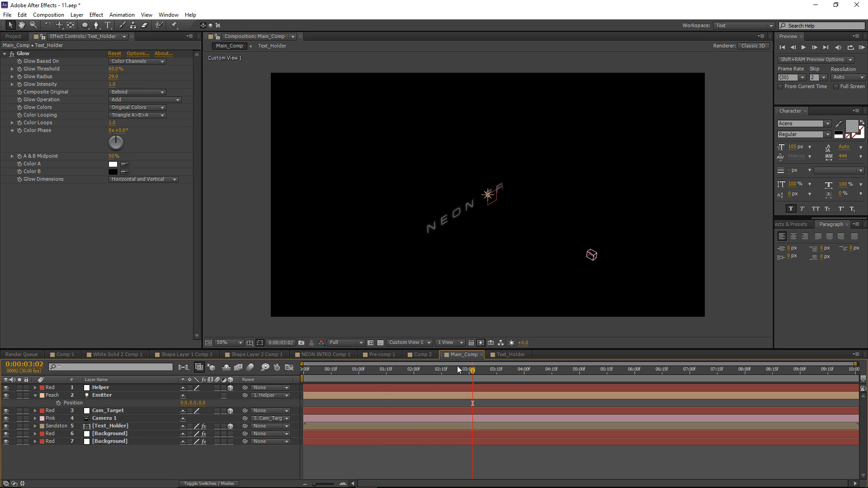
scroll(491, 196, "up", 2)
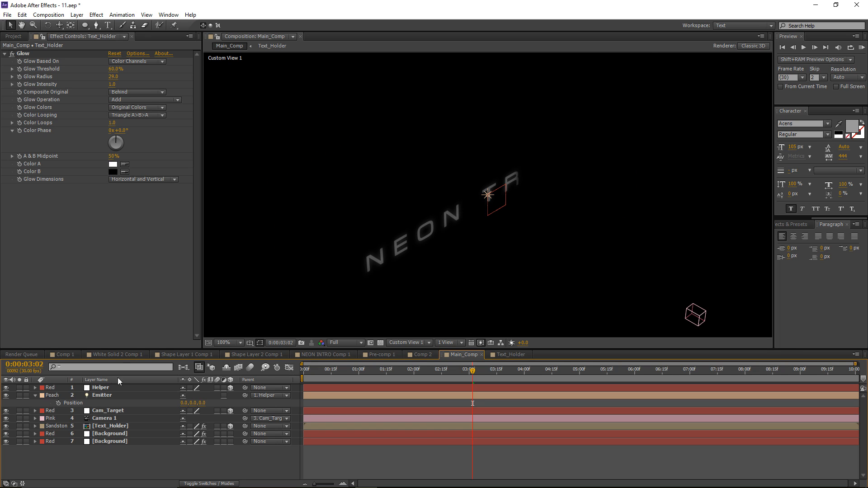
left_click(113, 387)
left_click(116, 395)
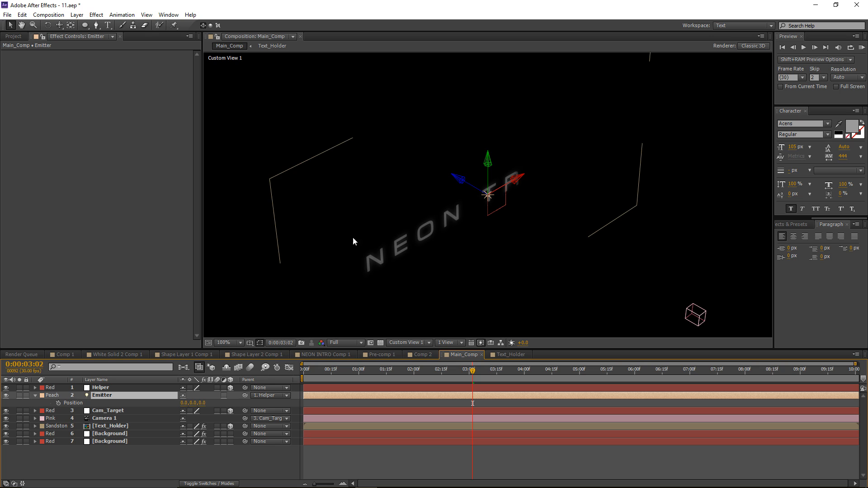
Separate the Emitter light's Position into X, Y and Z dimensions and set its Y Position to 324.
key("comma")
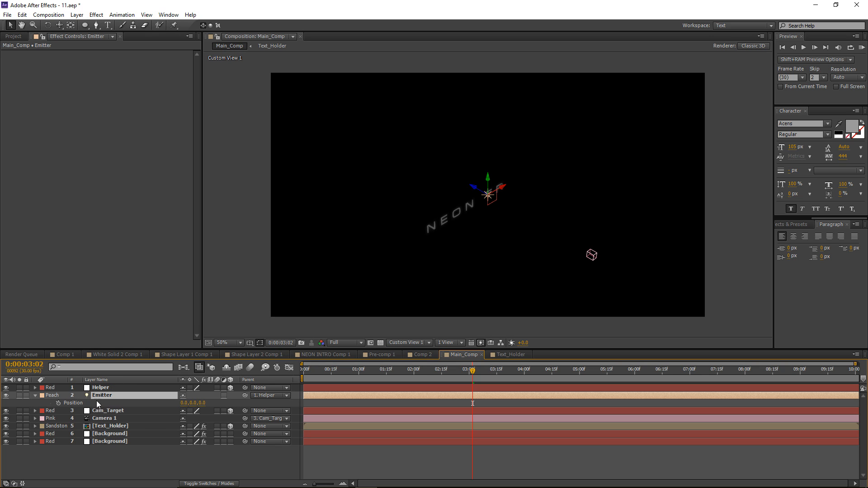
left_click(73, 403)
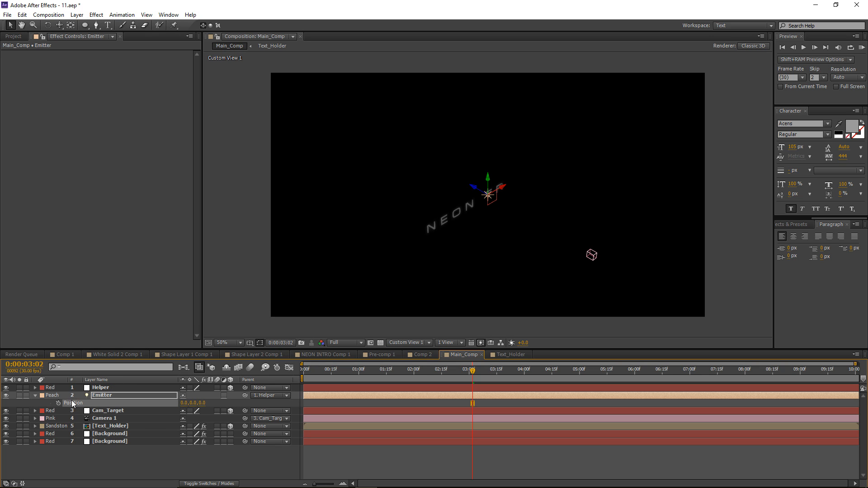
right_click(75, 406)
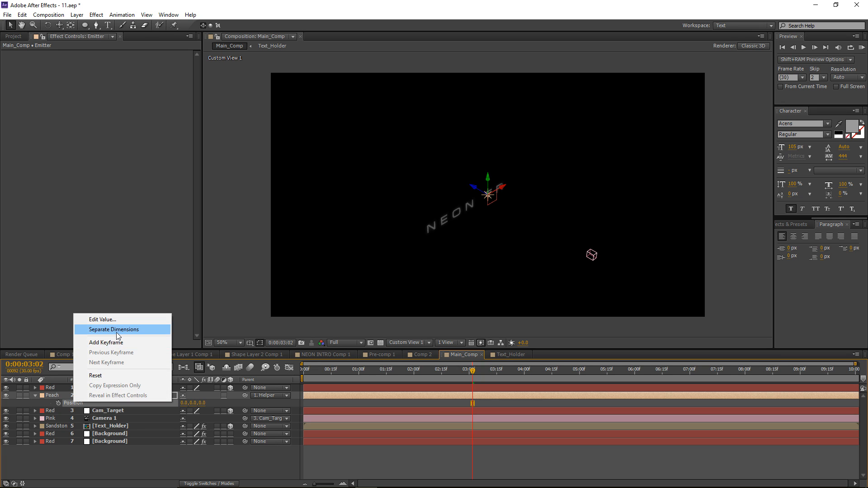
left_click(115, 332)
left_click(328, 409)
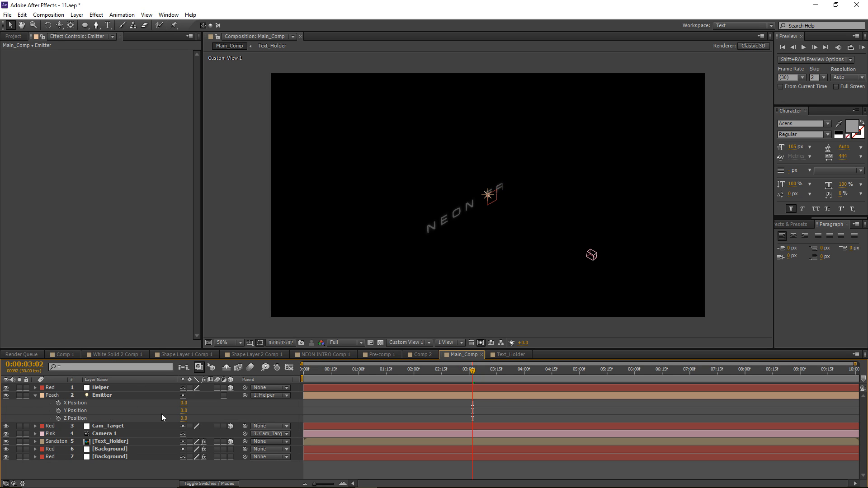
left_click_drag(185, 414, 326, 406)
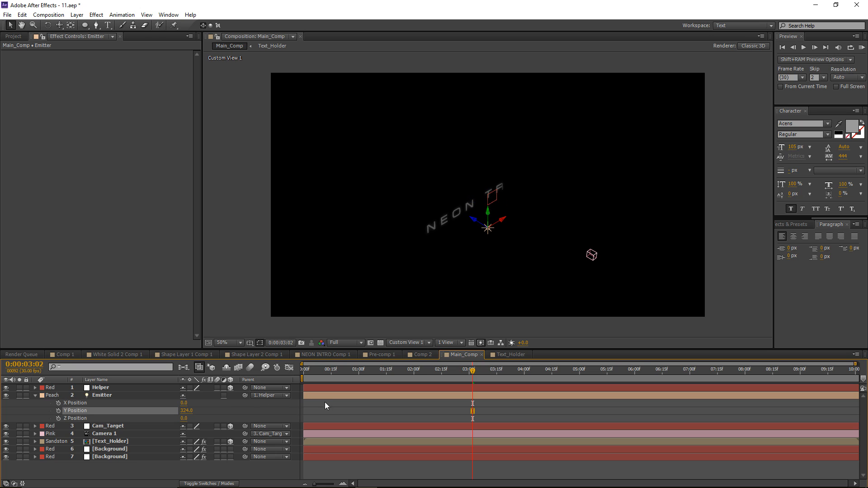
Try rotating the Helper null about its X axis, and reset its X Rotation to 0.
left_click(100, 389)
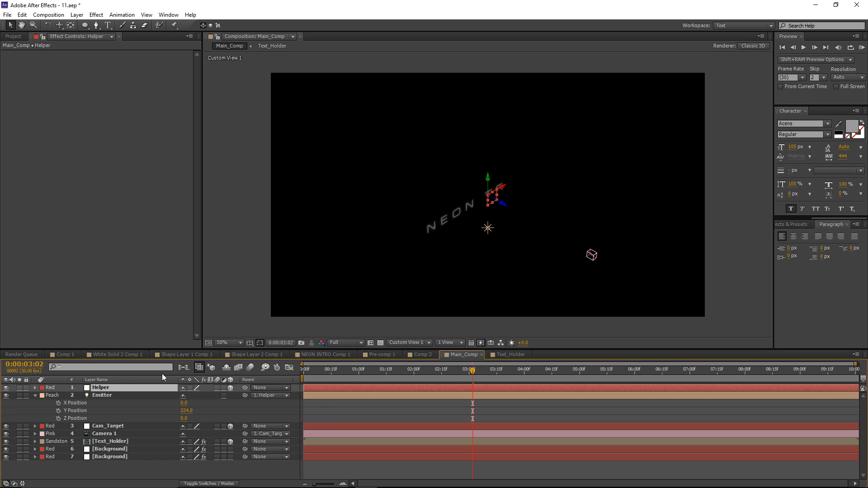
key("r")
left_click(223, 408)
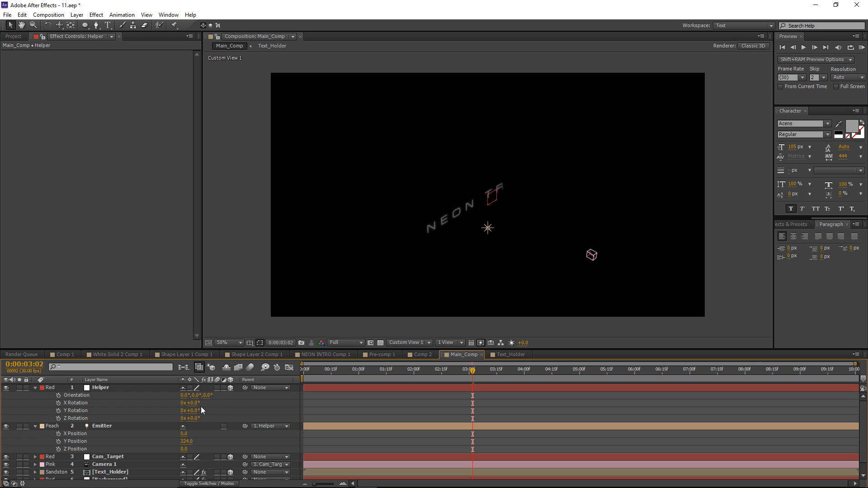
mouse_move(196, 405)
left_mouse_down()
mouse_move(331, 397)
mouse_move(202, 405)
mouse_move(312, 394)
mouse_move(188, 419)
left_mouse_up()
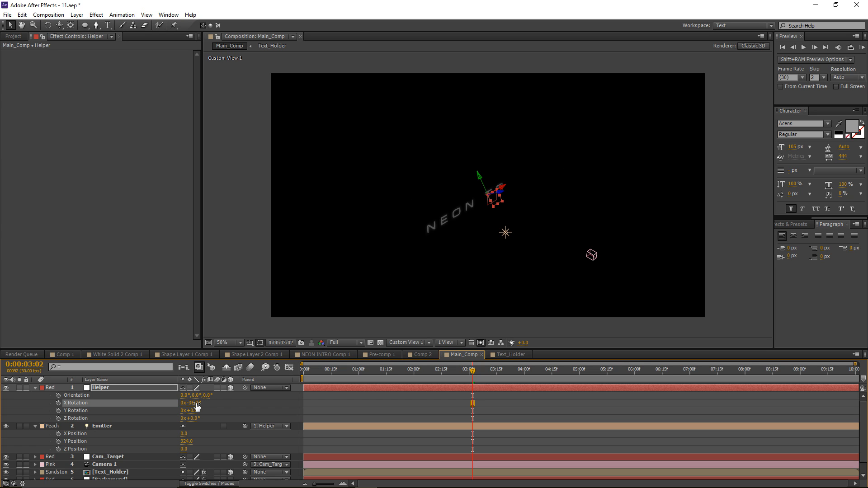
left_click(194, 403)
type("0")
key("Return")
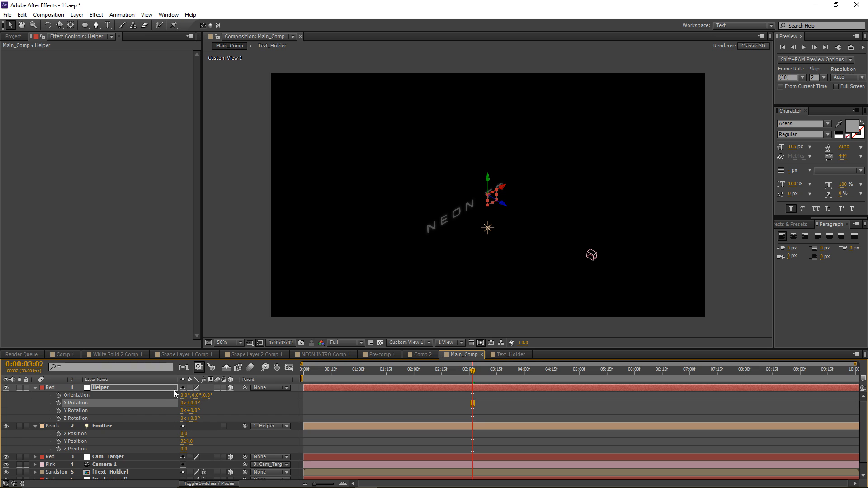
Separate the Helper null's Position into individual X, Y and Z dimensions.
key("p")
left_click(72, 397)
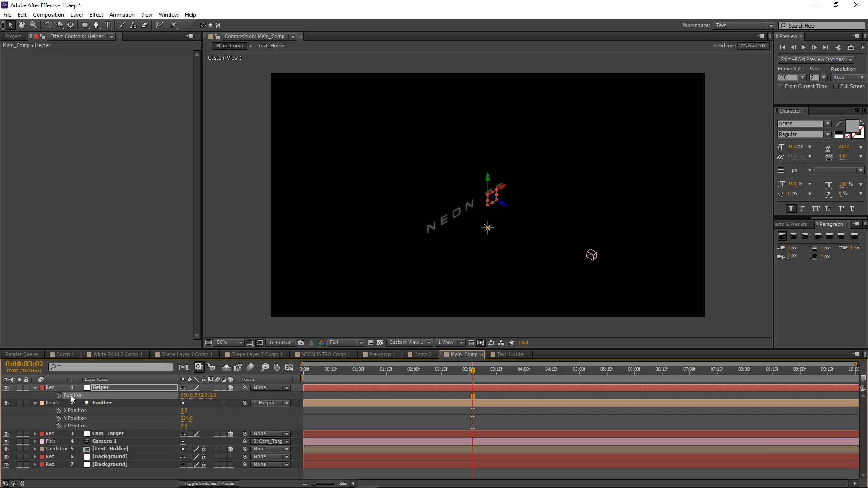
right_click(72, 397)
left_click(104, 411)
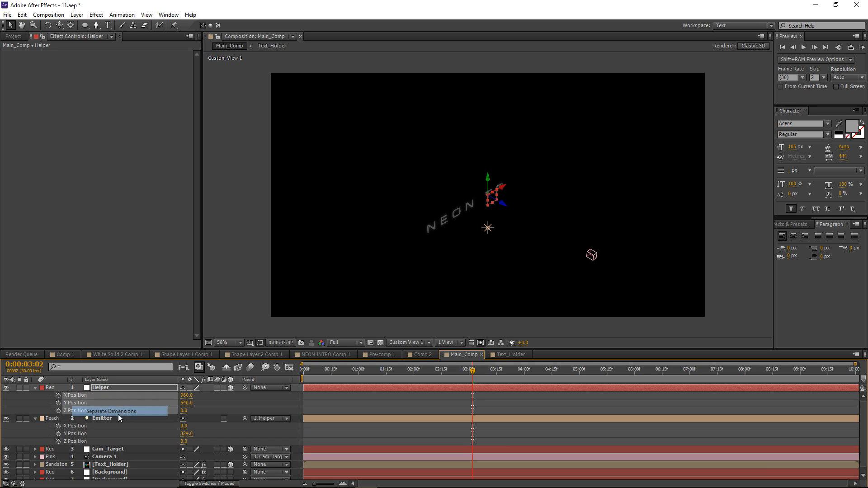
left_click(331, 404)
left_click(384, 388)
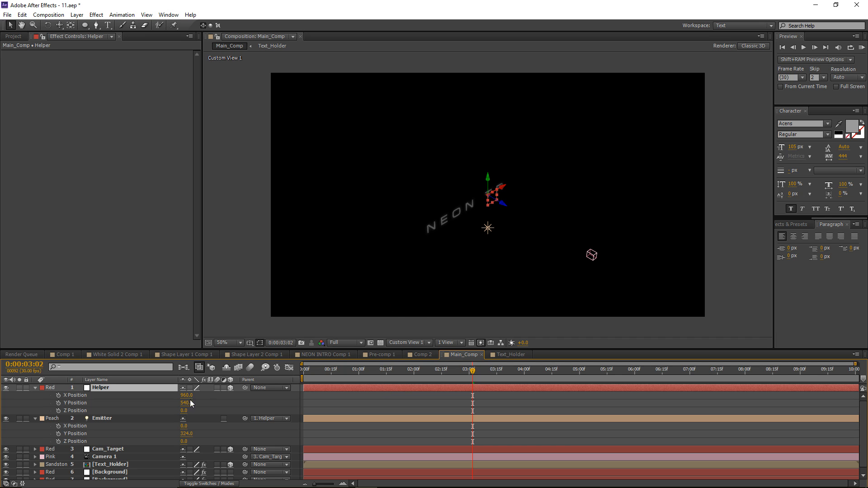
Set the Helper's X Position to 215 and keyframe it at the start of the composition.
left_click(100, 396)
left_click_drag(187, 396, 164, 411)
key("Home")
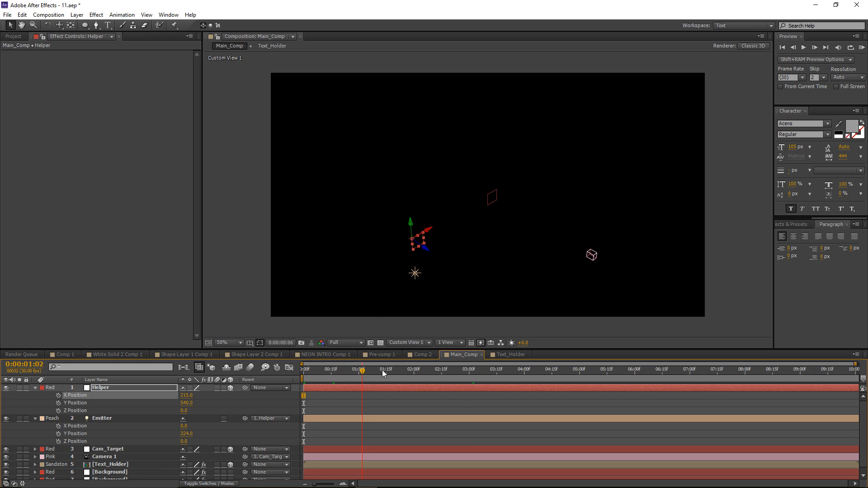
left_click_drag(383, 371, 248, 373)
left_click(504, 369)
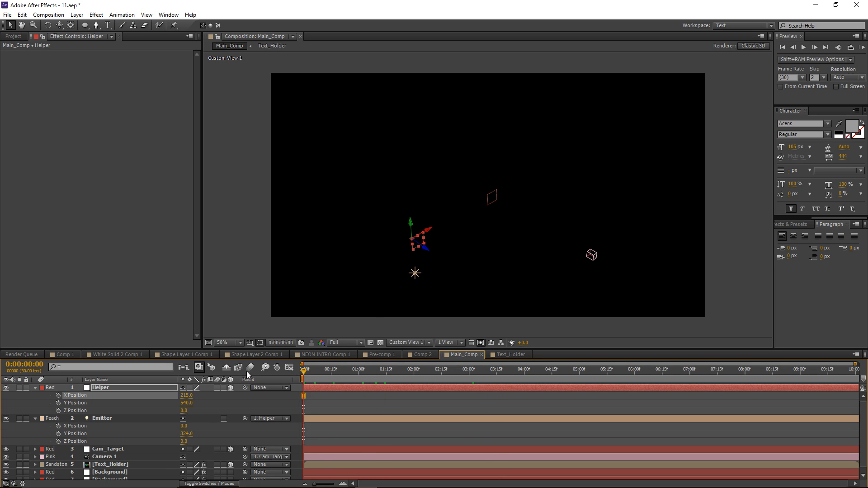
left_click(58, 395)
Set the Helper's X Position to 1680 at 0:00:05:00 and preview its movement along the title.
left_click_drag(398, 376, 579, 377)
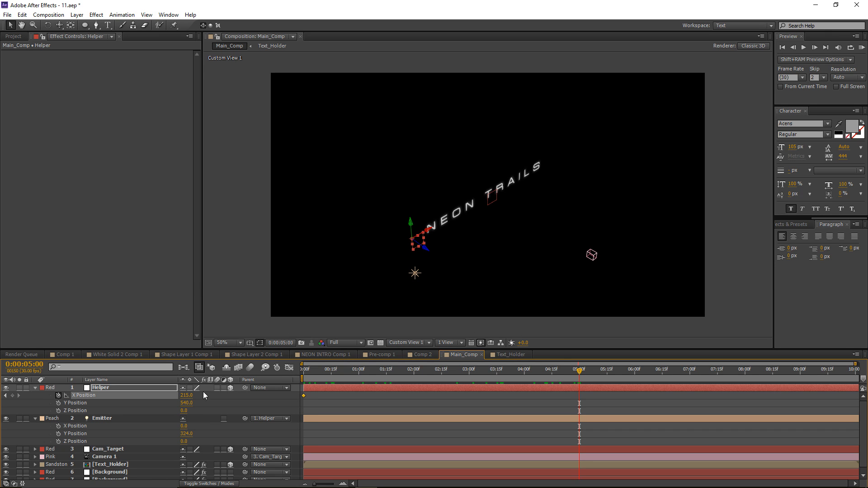
left_click_drag(186, 396, 782, 326)
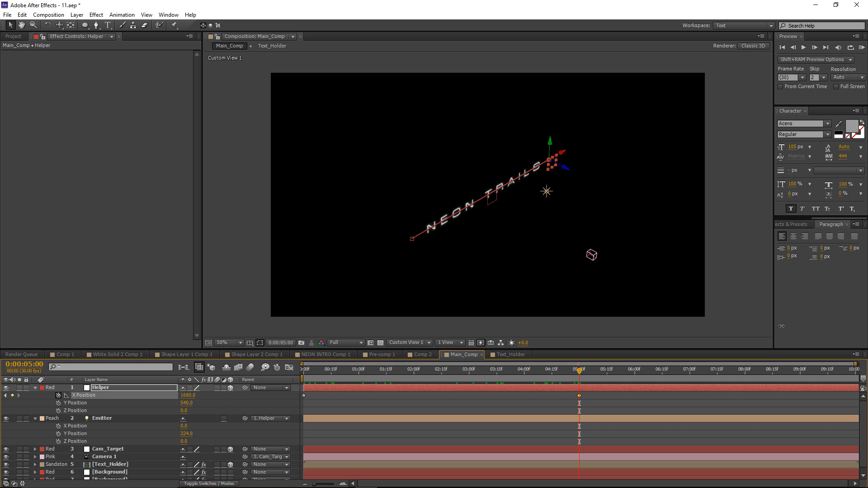
left_click_drag(581, 369, 502, 370)
left_click(222, 397)
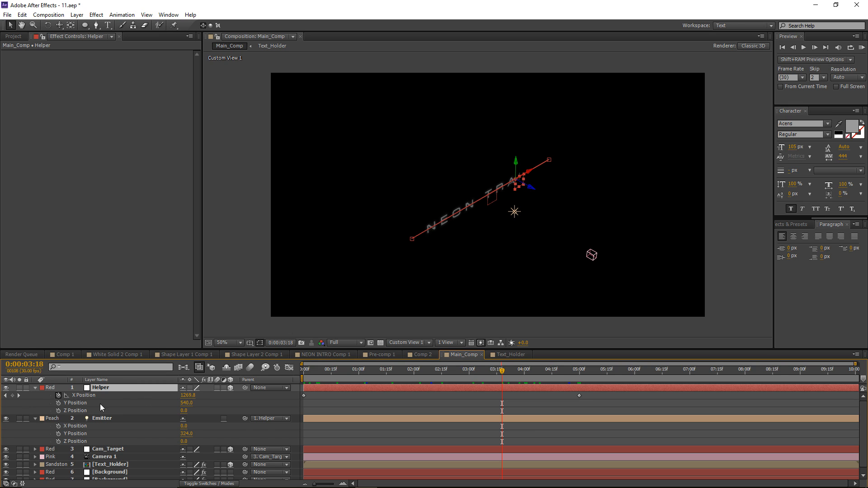
Add the expression time*750 to the Helper null's X Rotation.
key("r")
left_click_drag(198, 405, 215, 409)
key("ctrl+z")
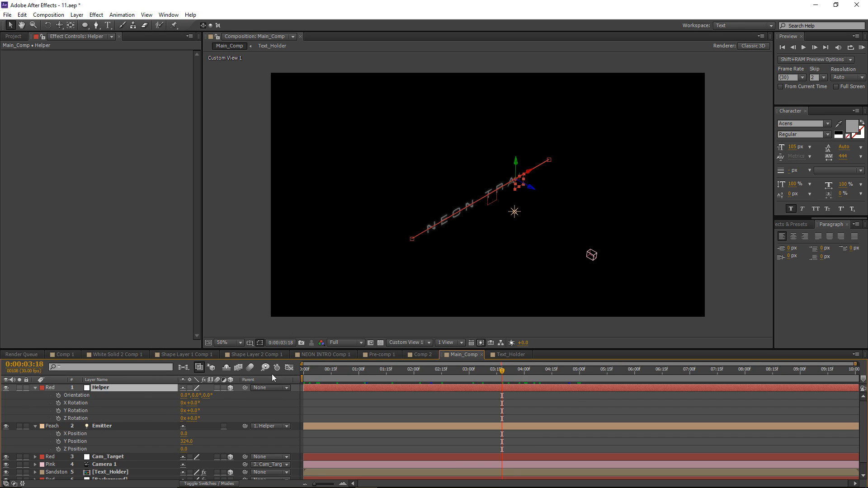
left_click(58, 403, "alt")
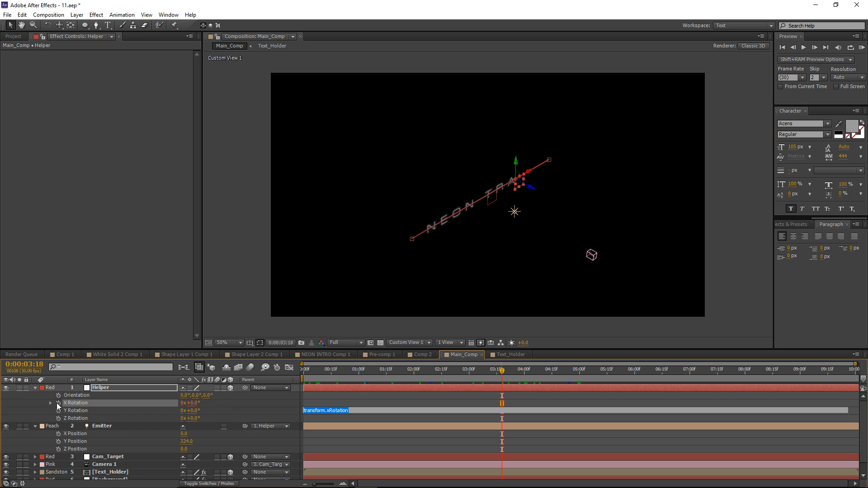
type("time*750")
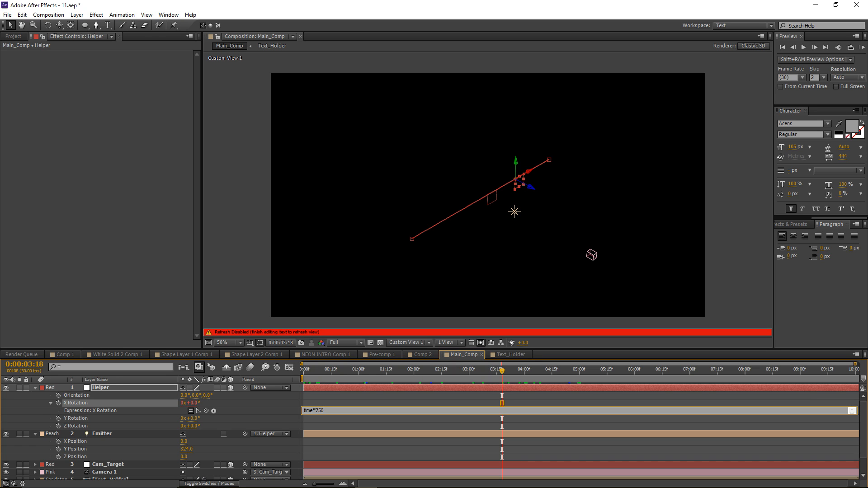
left_click(378, 389)
left_click(373, 404)
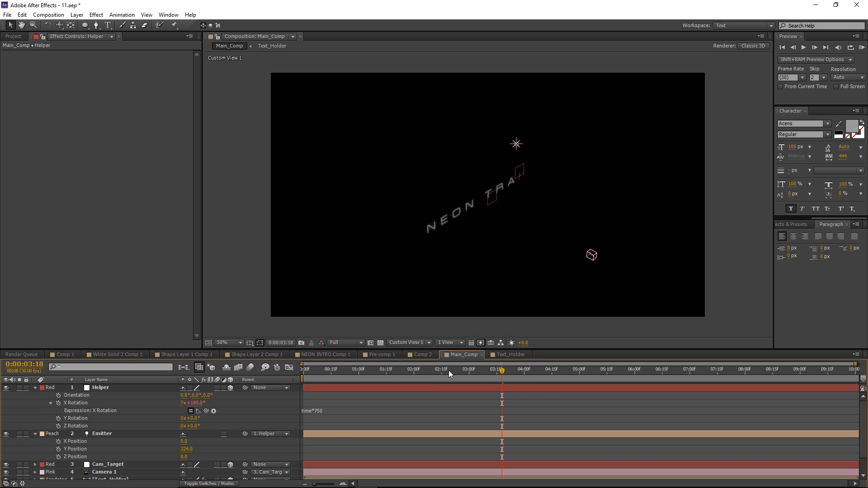
left_click(81, 403)
left_click(321, 409)
Preview the spinning Emitter and start keyframing its Y Position at 0:00:01:05.
left_click(340, 370)
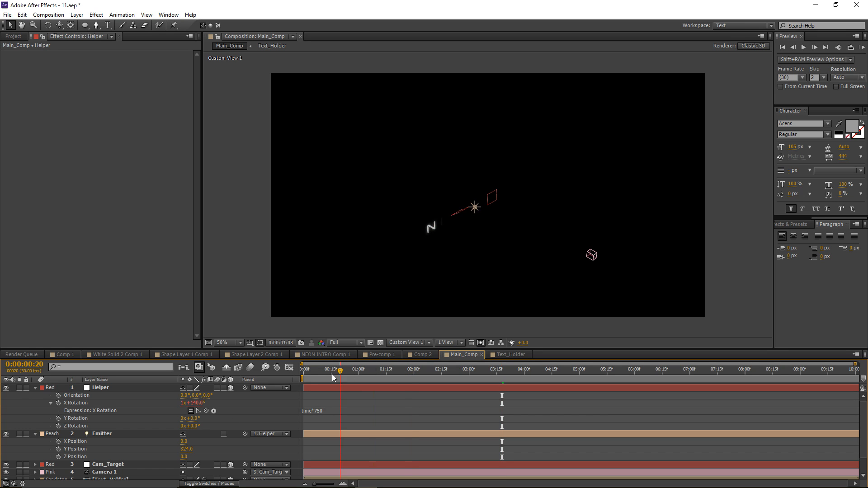
left_click_drag(332, 374, 365, 373)
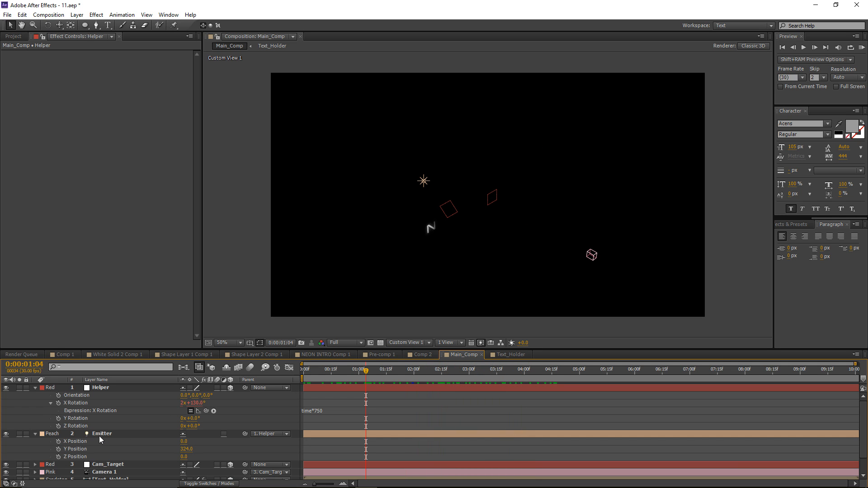
left_click(113, 433)
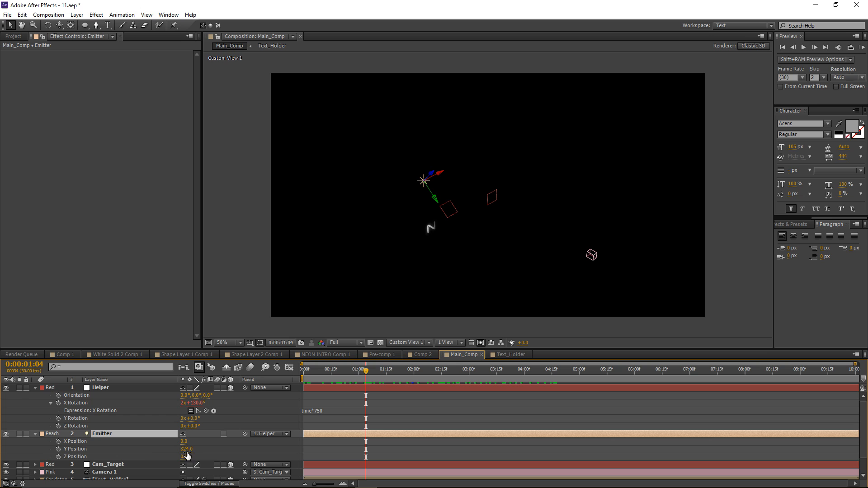
left_click(125, 449)
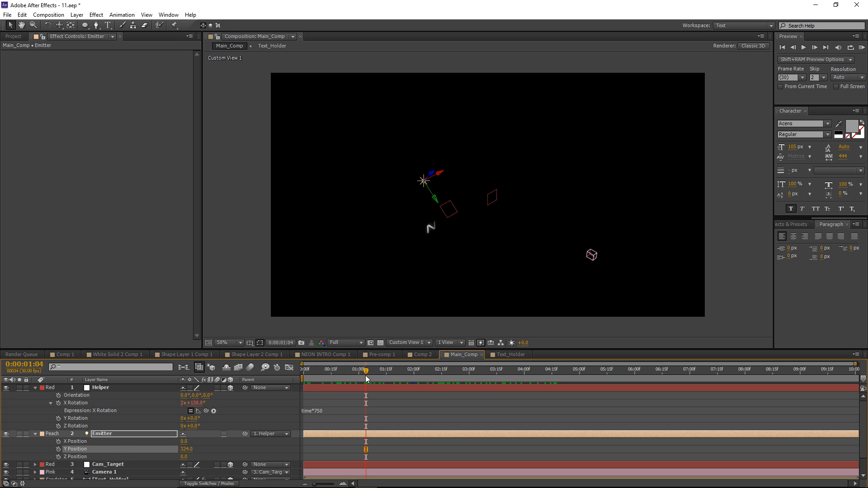
mouse_move(365, 372)
left_mouse_down()
mouse_move(357, 374)
mouse_move(367, 372)
left_mouse_up()
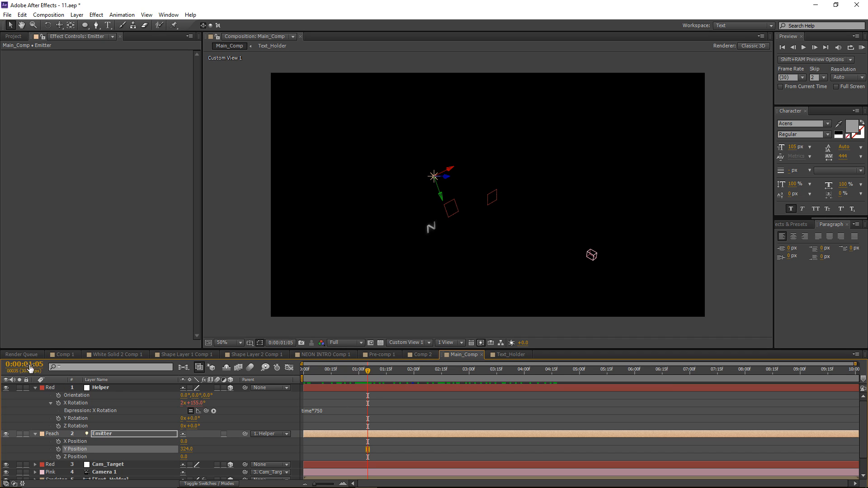
left_click(58, 449)
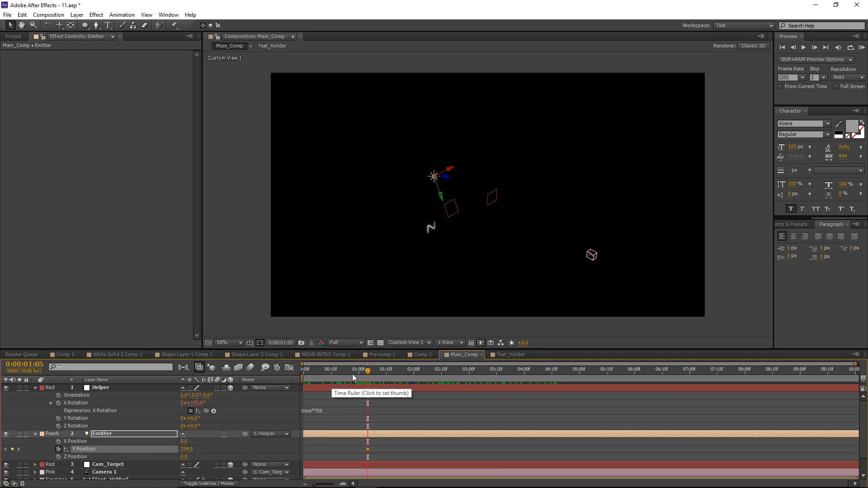
Set the Emitter's Y Position to 0 at the start of the composition.
left_click_drag(352, 374, 290, 381)
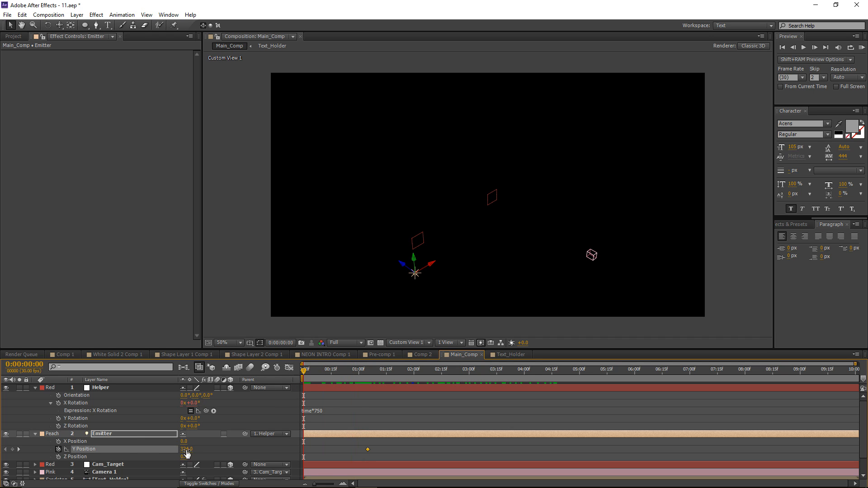
type("0")
key("Return")
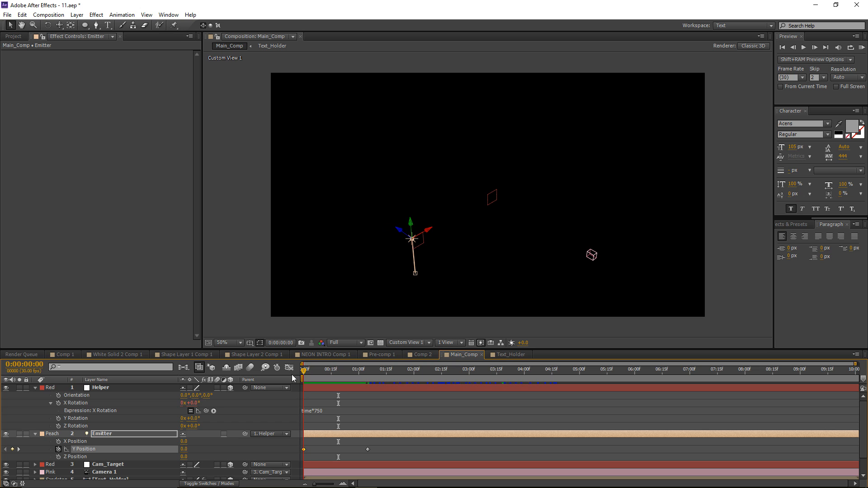
Keyframe the Emitter's Y Position to hold 324 until about 0:00:03:19 and return to 0 at 0:00:05:00.
left_click_drag(305, 372, 449, 375)
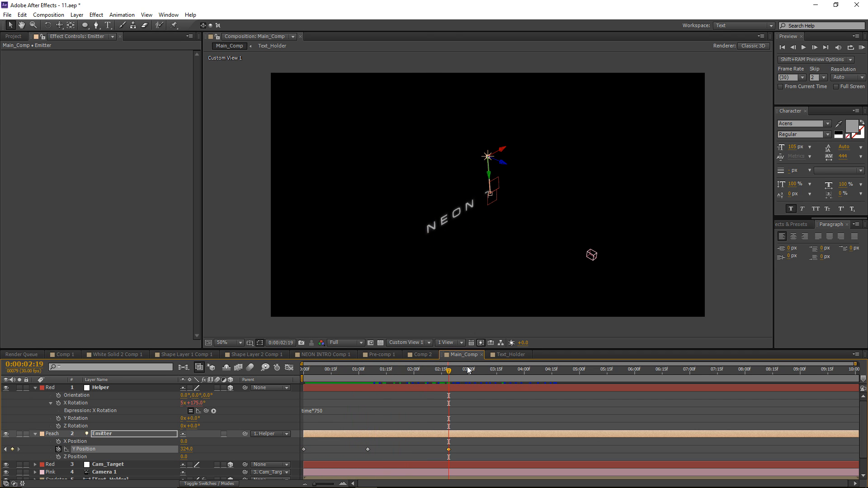
left_click_drag(454, 371, 581, 370)
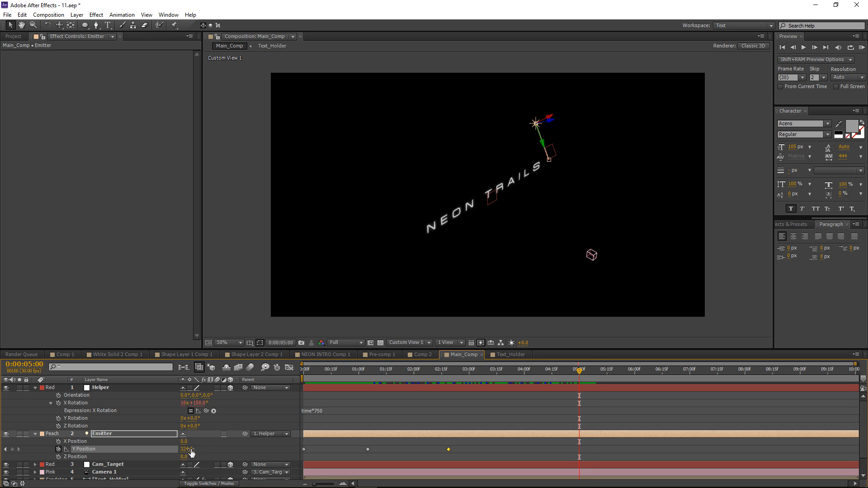
left_click(186, 449)
type("0")
key("Return")
left_click_drag(449, 450, 504, 450)
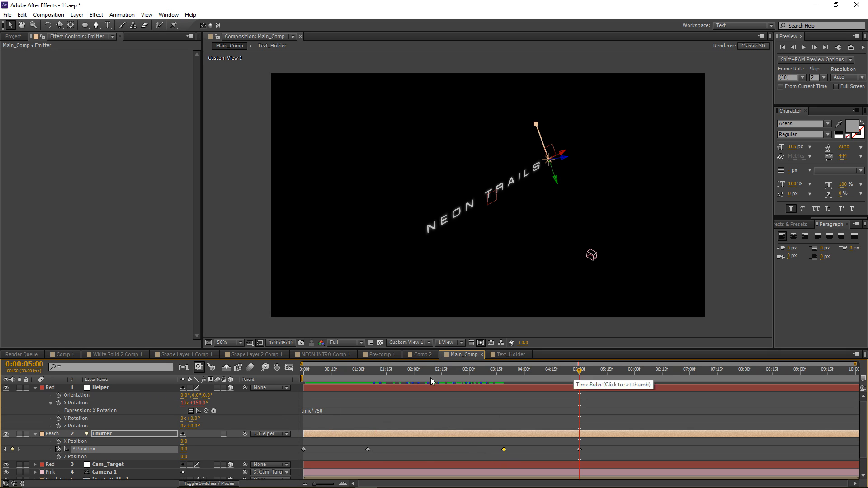
left_click(406, 402)
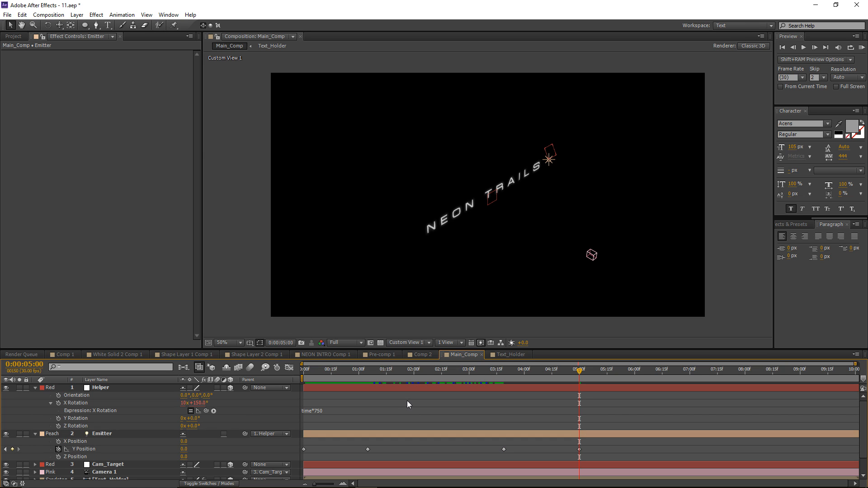
Create a white 1920 x 1080 px solid named Particular in Main_Comp.
key("ctrl+y")
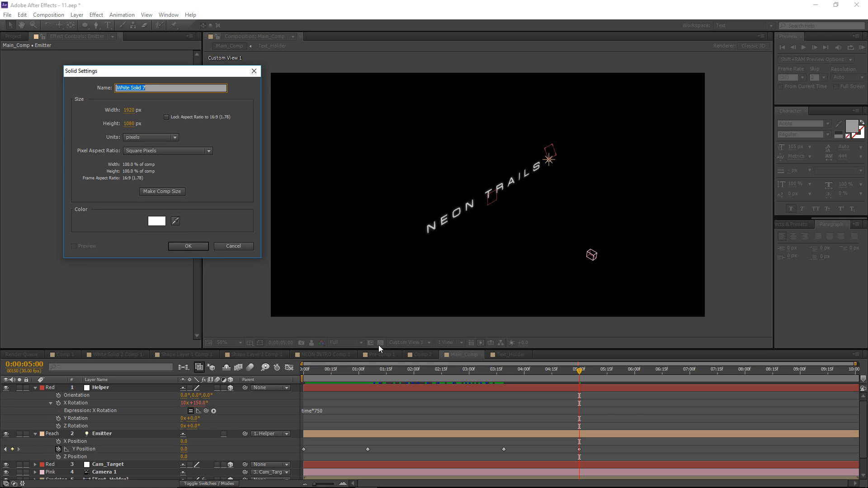
type("Particular")
key("Return")
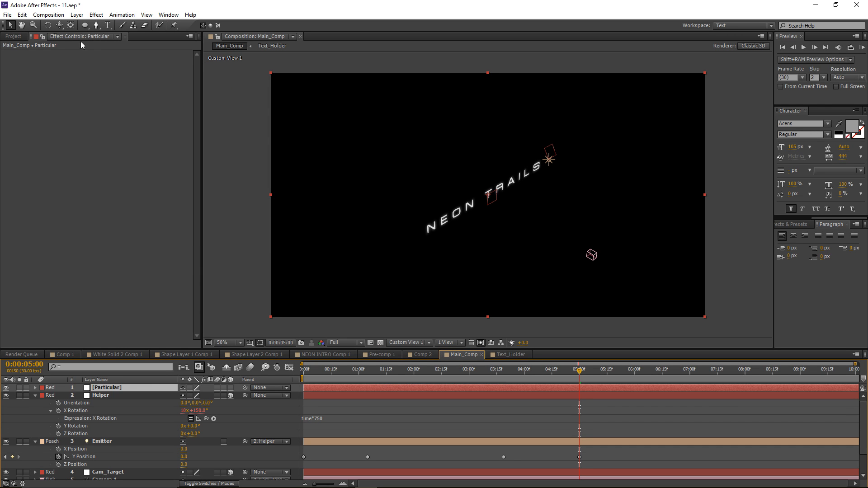
Apply the Trapcode Particular effect to the Particular solid and set its Emitter Type to Light(s).
left_click(97, 14)
mouse_move(172, 286)
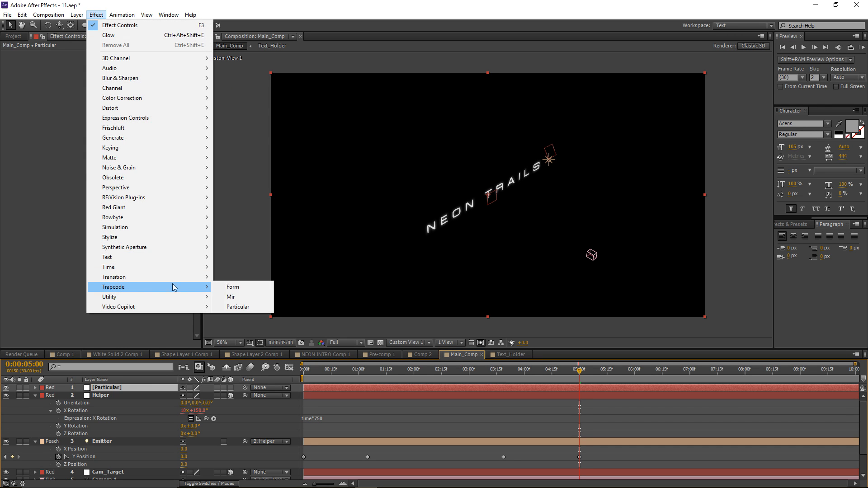
left_click(261, 310)
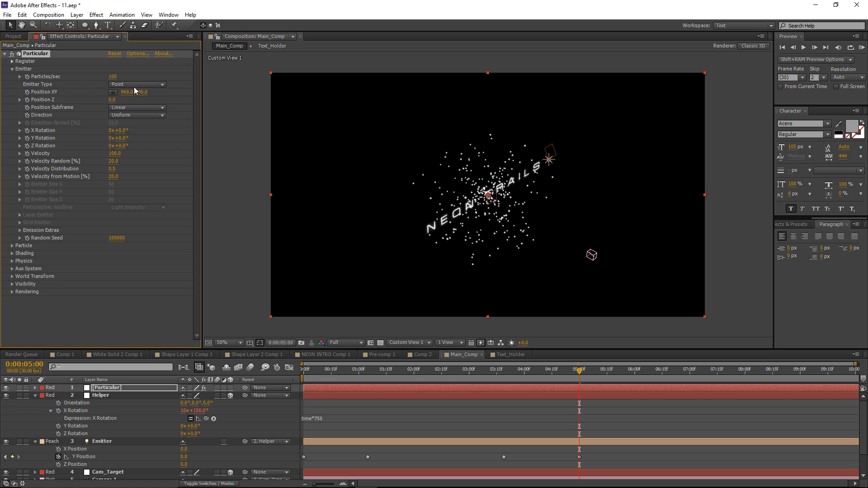
left_click(135, 86)
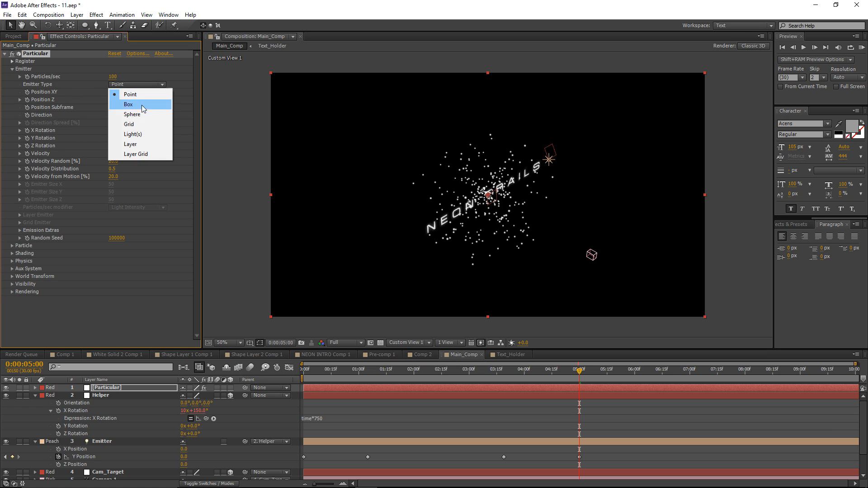
left_click(142, 135)
Set Particular's Velocity, Velocity Random, Velocity Distribution and Velocity from Motion to 0.
left_click(115, 154)
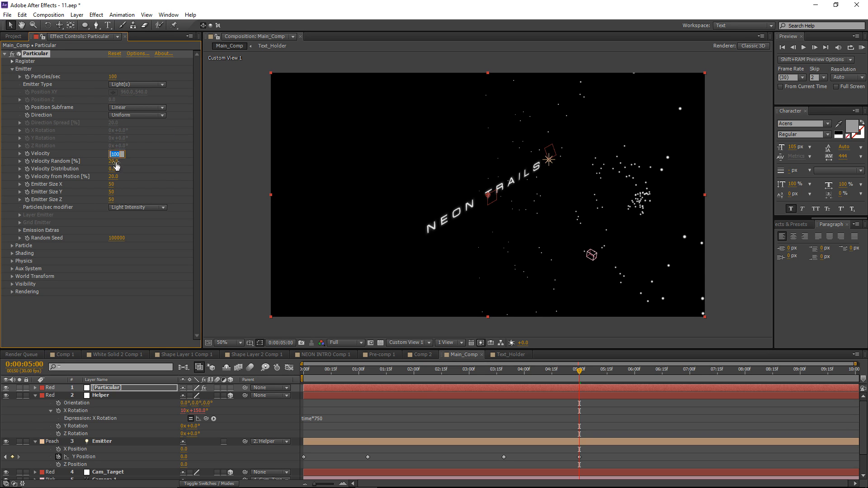
type("0")
left_click(114, 162)
type("0")
left_click(111, 169)
type("0")
left_click(115, 177)
type("0")
Set Particular's Emitter Size X, Y and Z to 0.
left_click(113, 185)
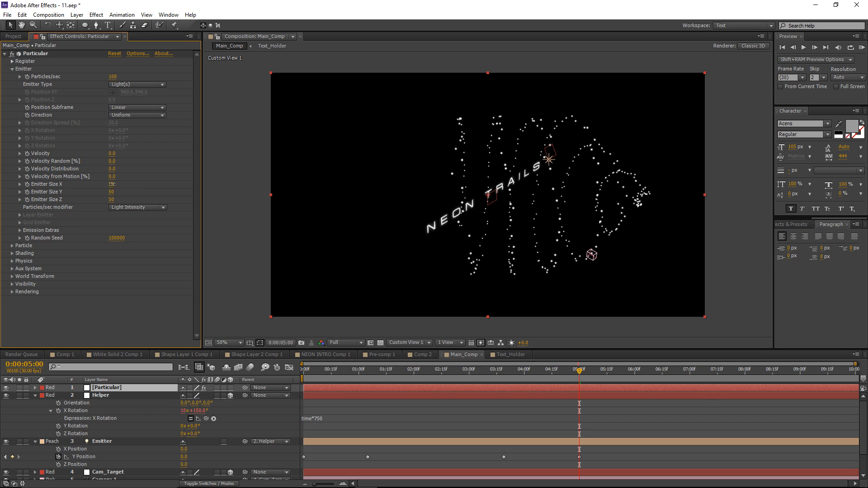
type("0")
left_click(112, 193)
type("0")
left_click(113, 200)
type("0")
key("Return")
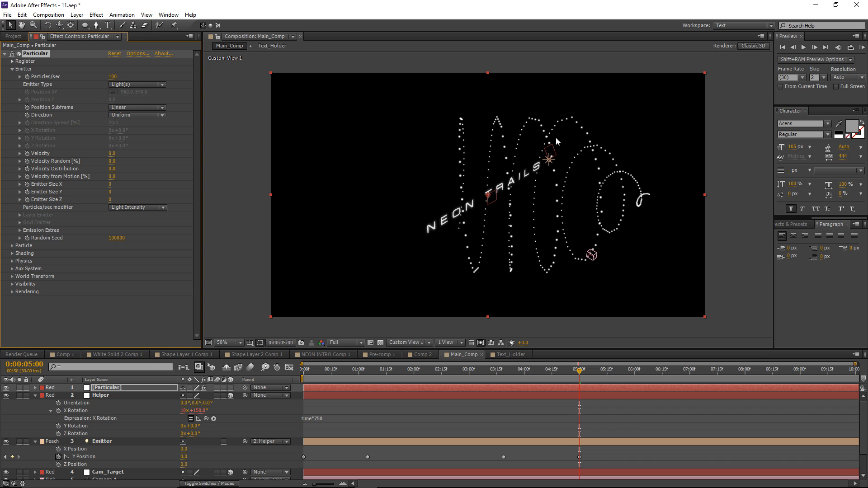
View the composition through the Active Camera and raise Particular's Particles/sec to 2470.
left_click(420, 344)
left_click(417, 357)
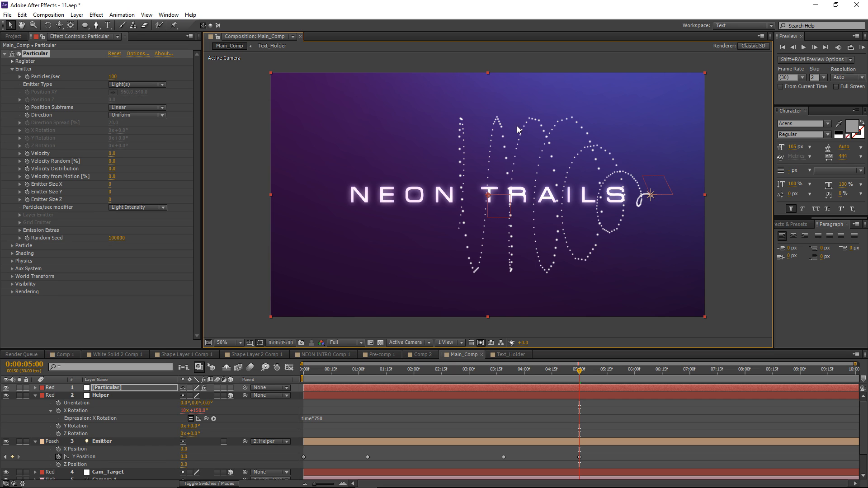
left_click_drag(112, 77, 199, 78)
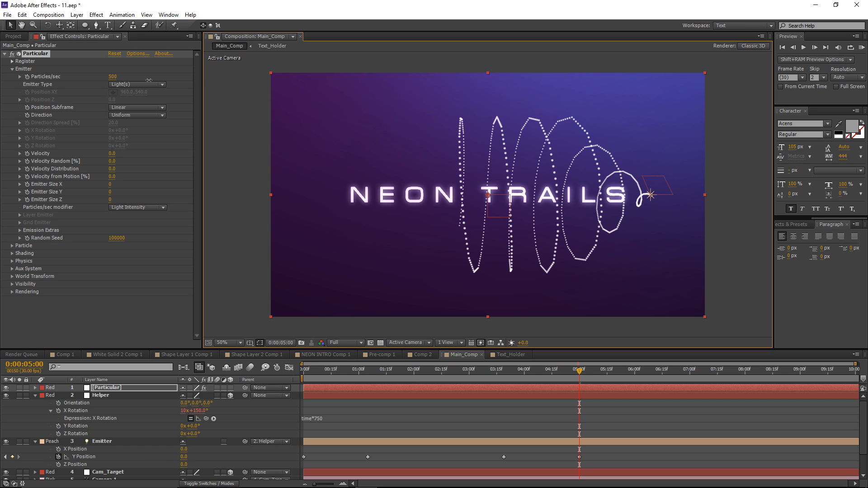
Keyframe the Emitter light's Intensity at 100% at 0:00:04:18 and 0% at 0:00:04:29.
left_click(547, 370)
left_click_drag(534, 375, 557, 401)
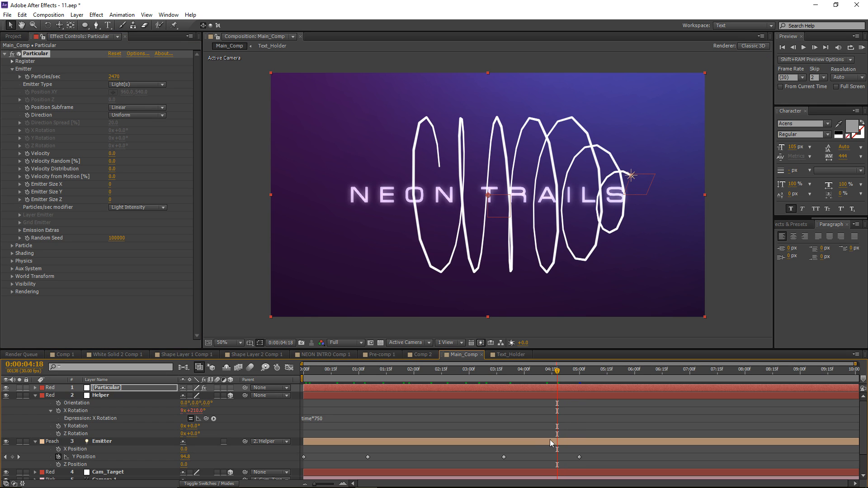
left_click(548, 442)
key("t")
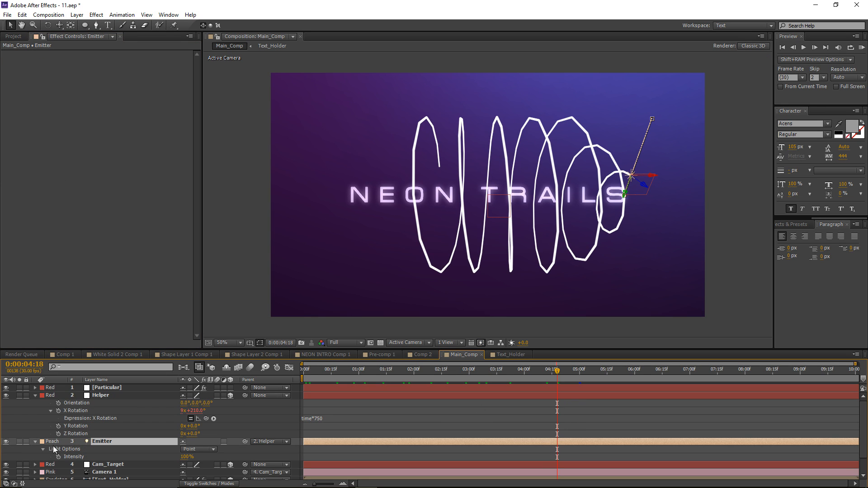
left_click(58, 457)
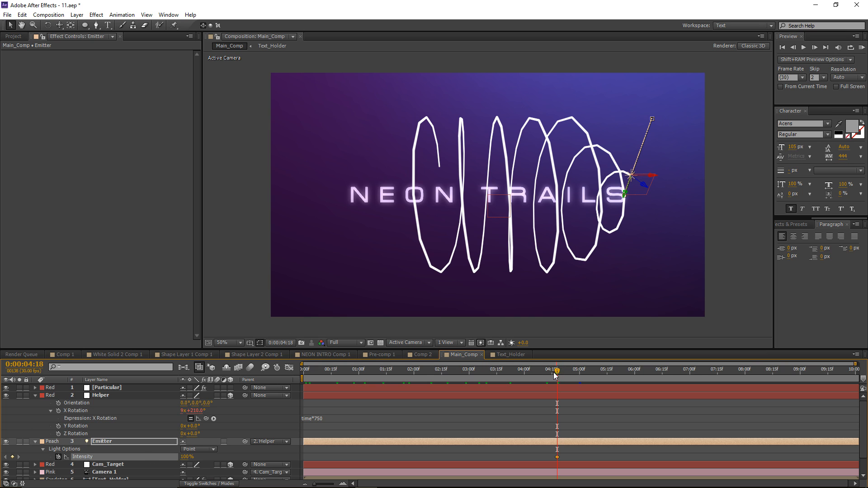
left_click_drag(556, 374, 579, 381)
left_click(185, 458)
type("0")
key("Return")
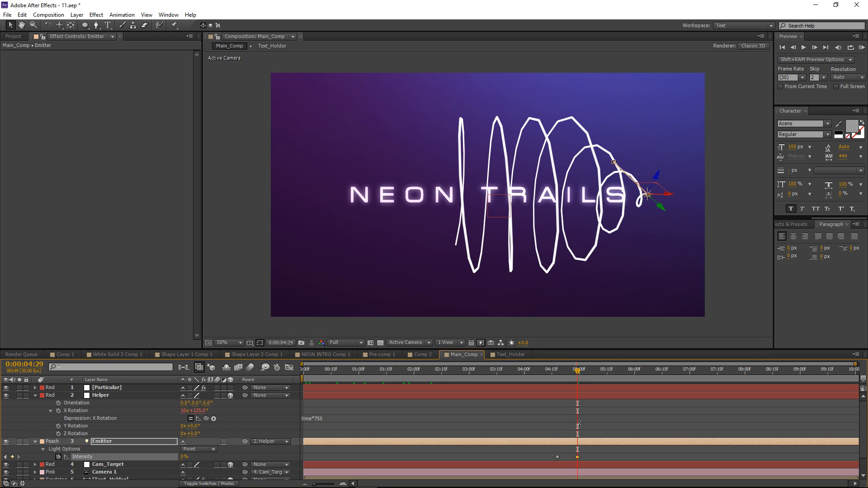
left_click(579, 424)
Review the trail at several times and examine the shape of its loops around the title close up.
mouse_move(579, 371)
left_mouse_down()
mouse_move(620, 373)
mouse_move(587, 378)
left_mouse_up()
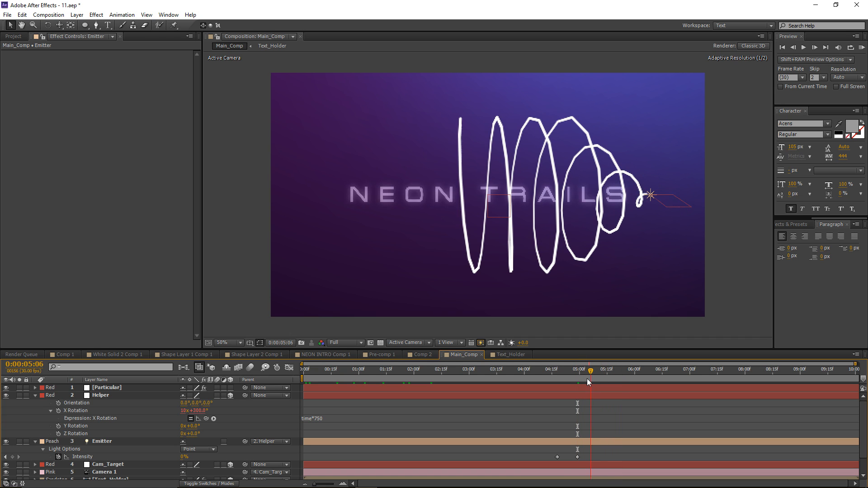
left_click(86, 457)
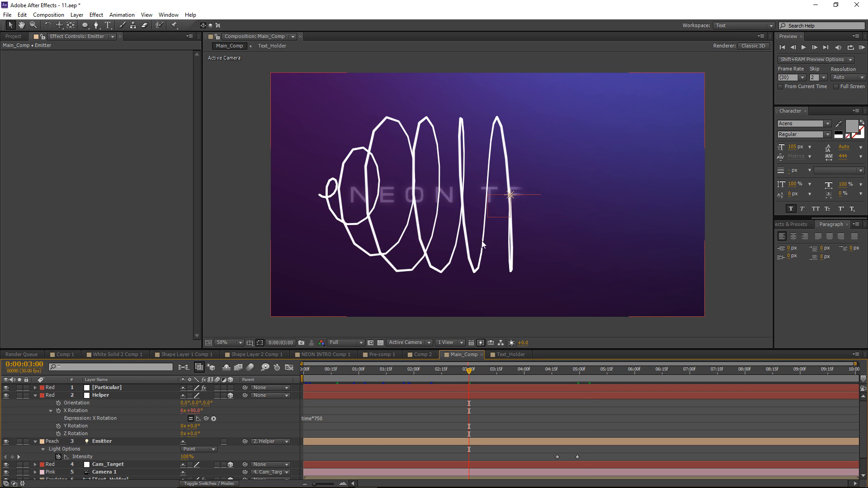
left_click_drag(469, 372, 436, 375)
scroll(293, 142, "up", 1)
left_click_drag(293, 143, 361, 140)
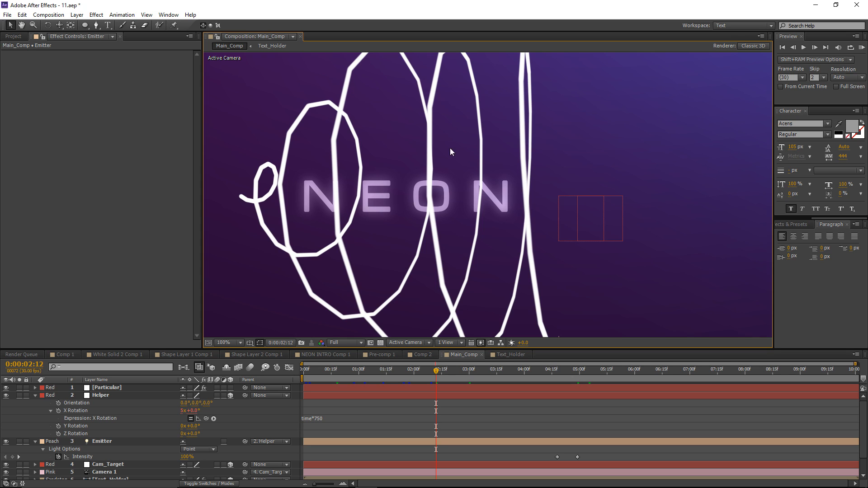
left_click_drag(360, 81, 353, 118)
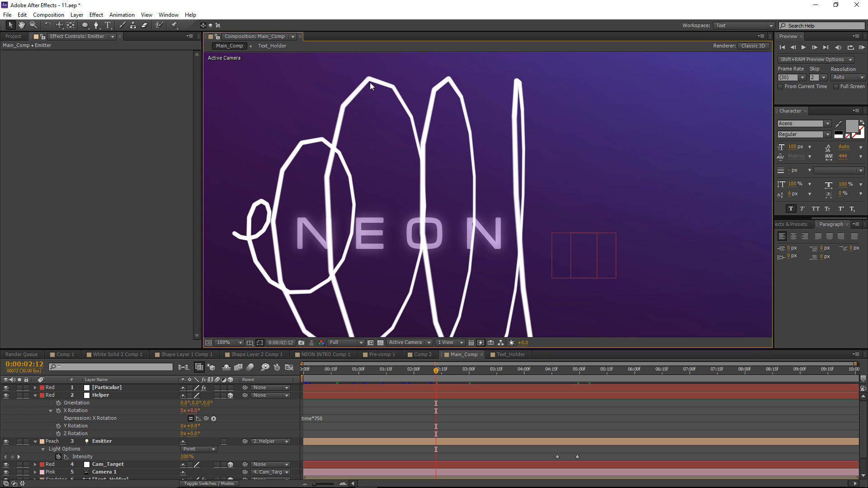
scroll(395, 198, "down", 2)
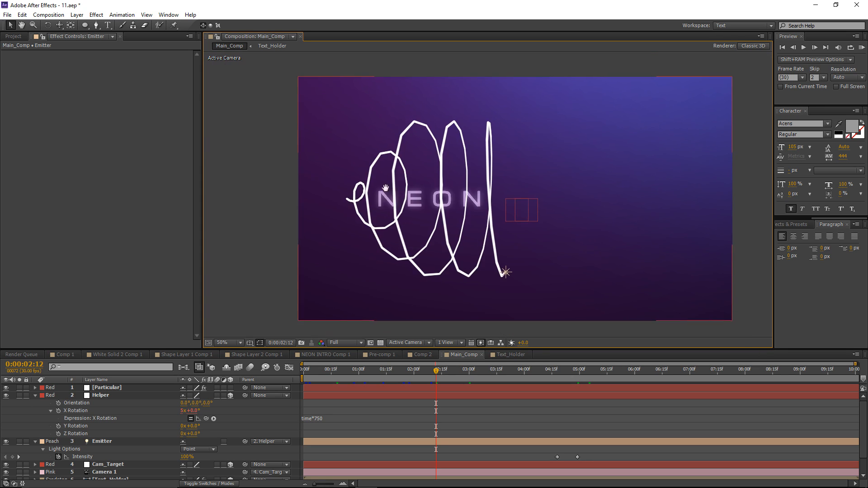
Compare the trail's segments close up between the frames at 0:00:01:07 and 0:00:01:08.
left_click_drag(426, 373, 372, 373)
scroll(359, 122, "up", 4)
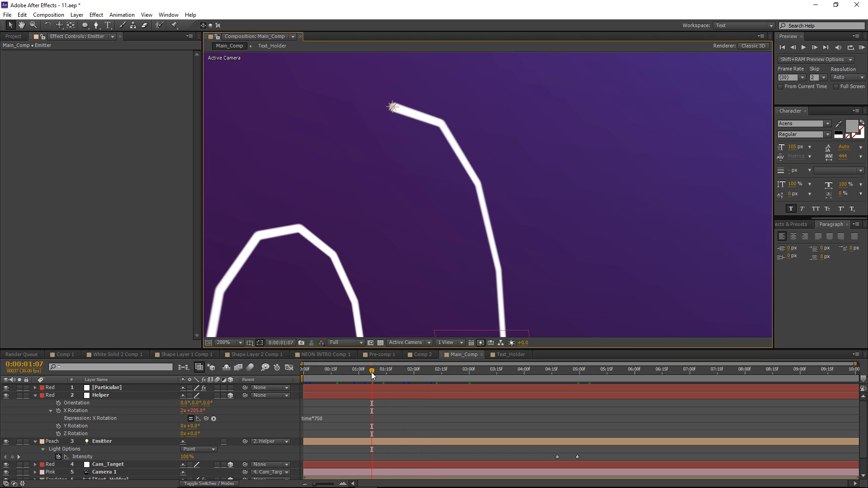
left_click_drag(371, 373, 373, 373)
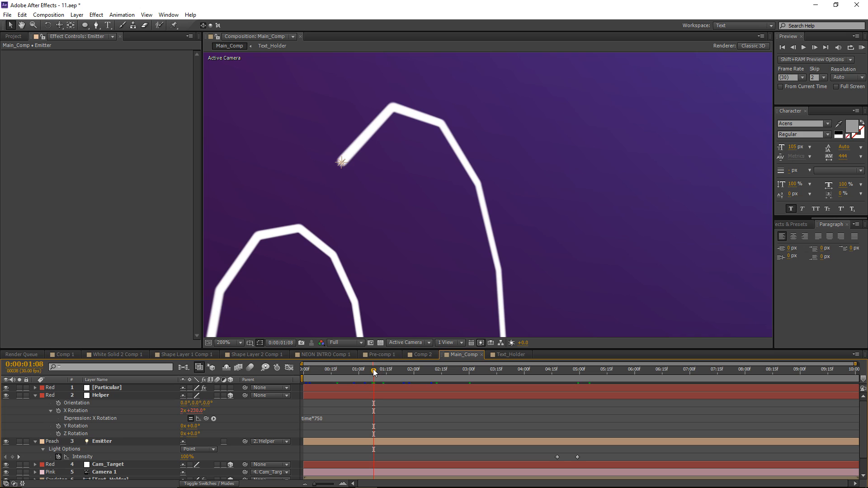
left_click_drag(374, 370, 371, 370)
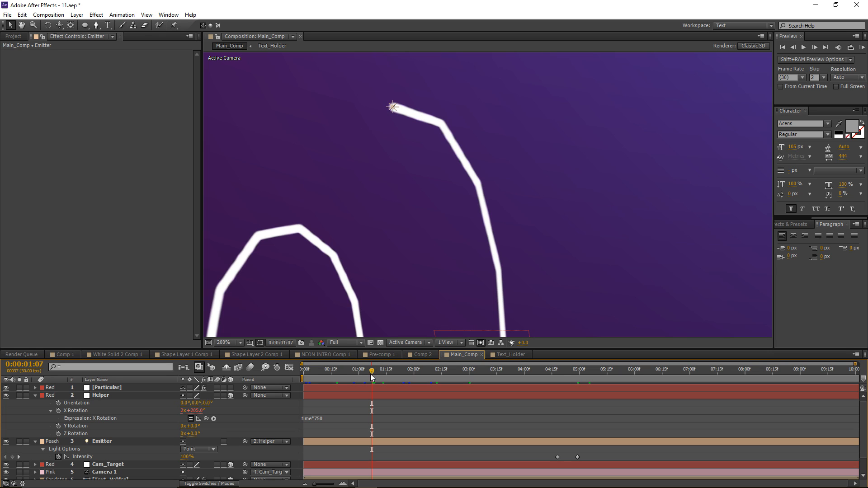
left_click_drag(371, 373, 373, 374)
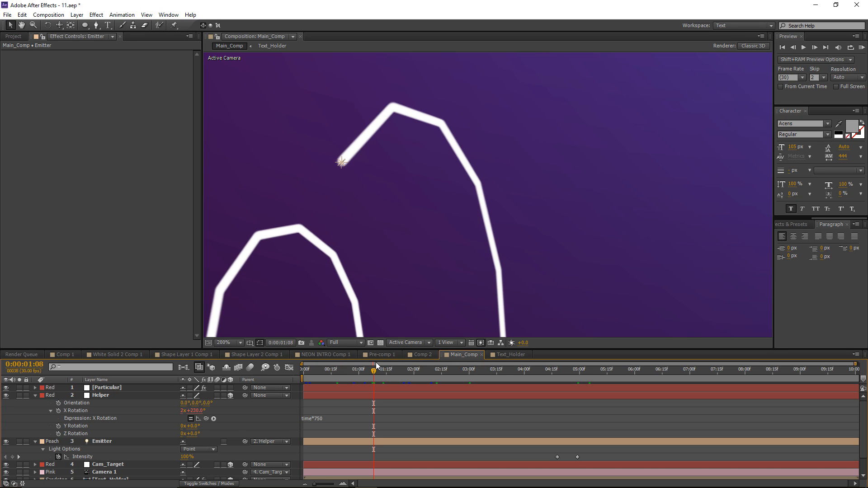
left_click_drag(374, 372, 374, 373)
left_click_drag(375, 372, 372, 373)
scroll(415, 215, "down", 1)
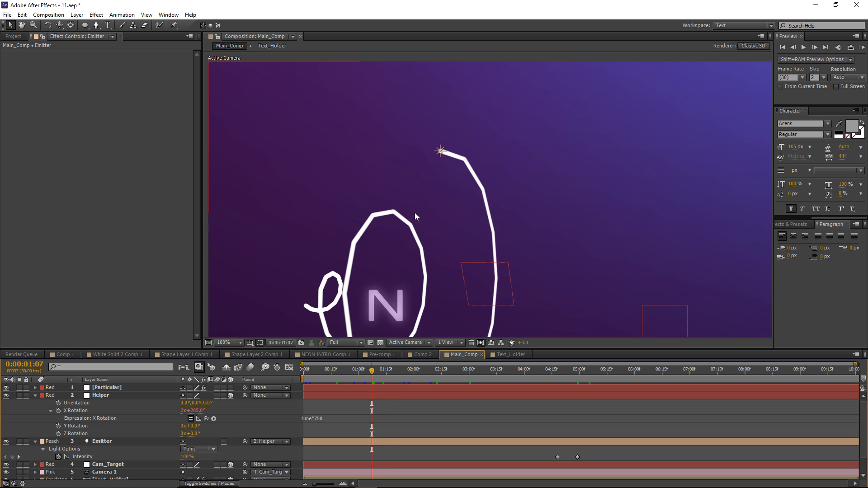
scroll(495, 238, "down", 1)
scroll(395, 192, "down", 1)
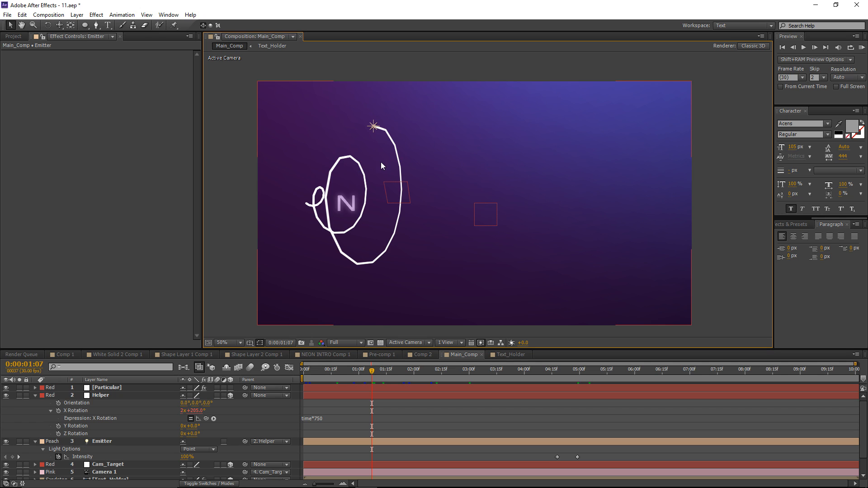
Set Main_Comp's frame rate to 90 frames per second.
left_click(48, 15)
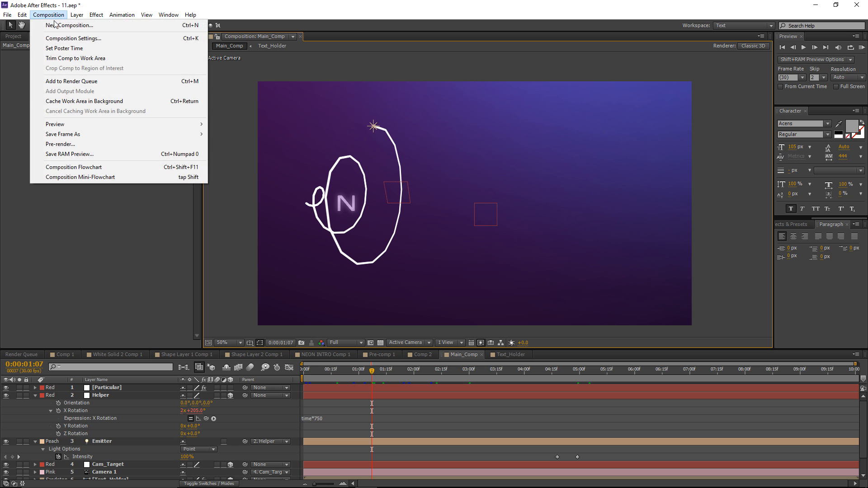
left_click(73, 39)
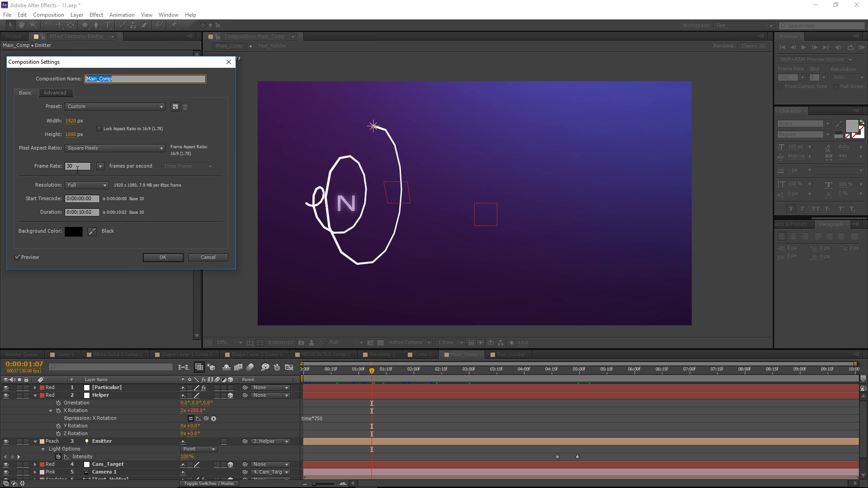
double_click(77, 170)
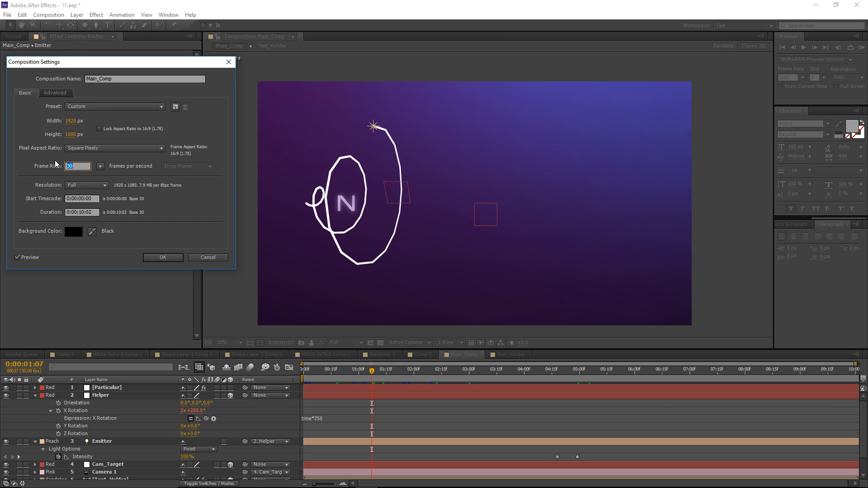
type("90")
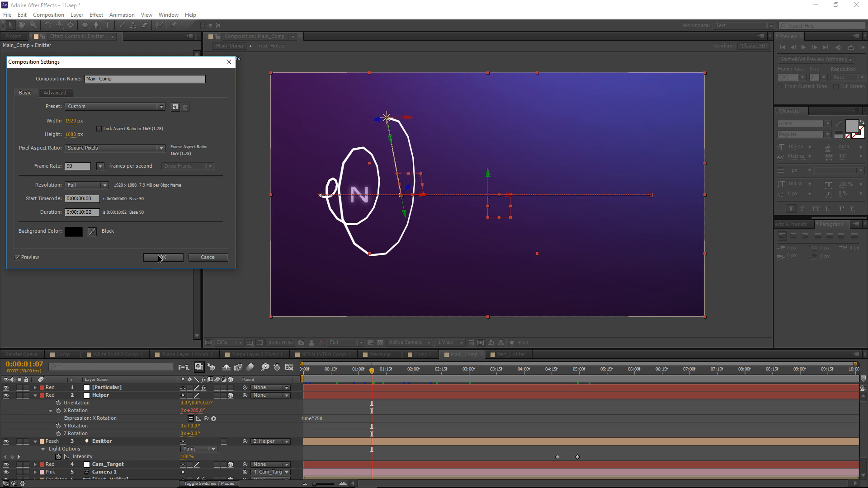
left_click(161, 258)
left_click(273, 259)
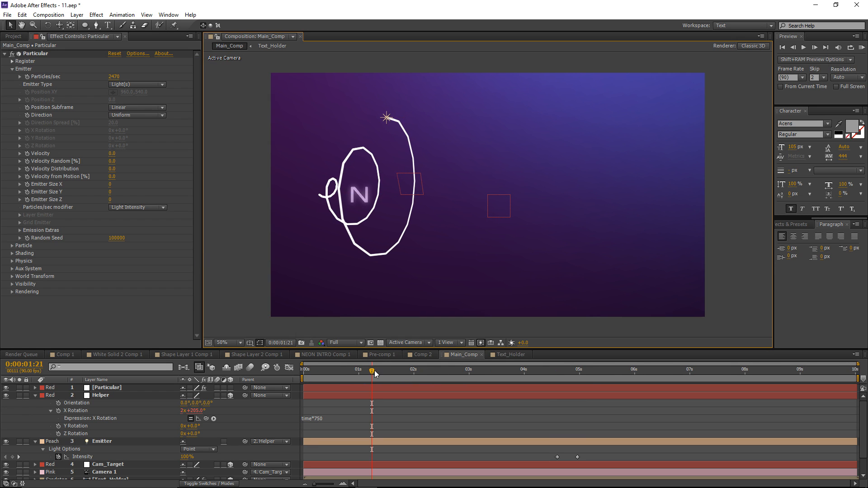
Examine the trail's curve smoothness close up at 0:00:01:22 and review the loops further along the timeline.
left_click_drag(375, 371, 372, 370)
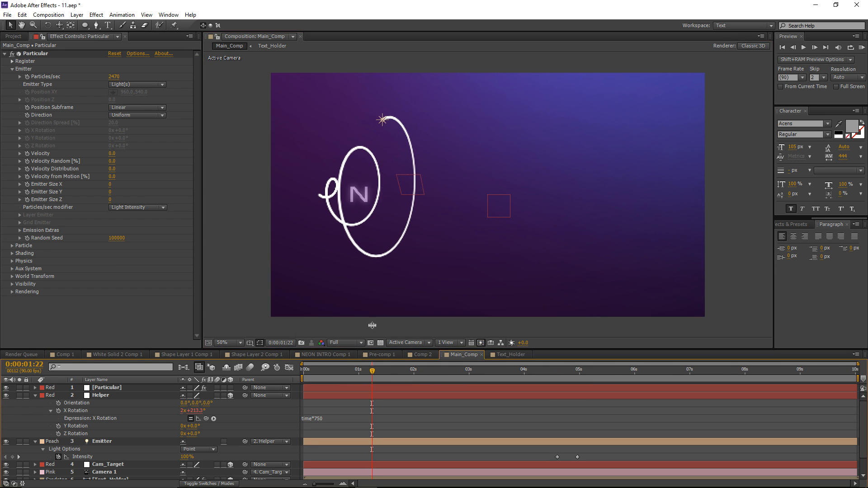
key("period")
left_click_drag(288, 74, 378, 150)
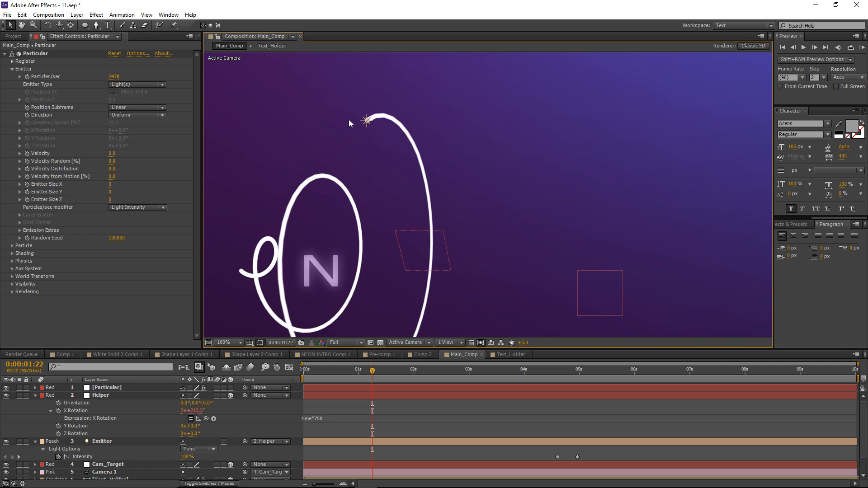
scroll(367, 129, "up", 1)
left_click_drag(312, 93, 440, 154)
left_click_drag(387, 266, 410, 231)
scroll(410, 230, "up", 1)
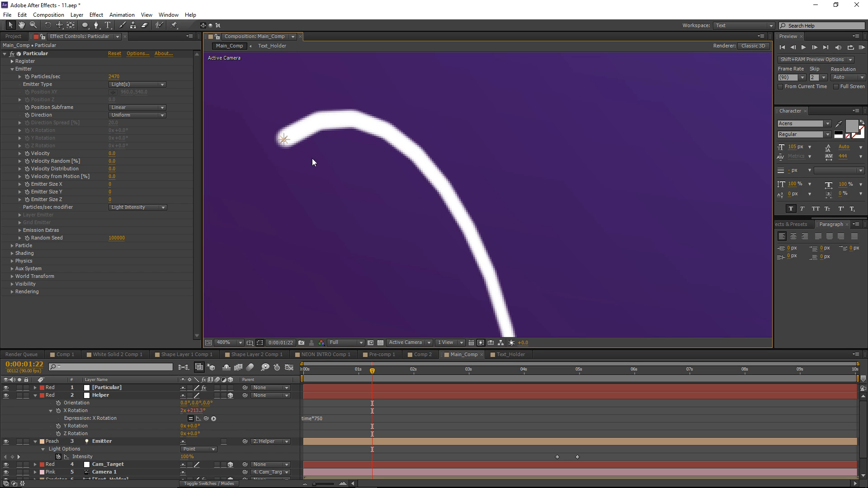
scroll(446, 136, "down", 6)
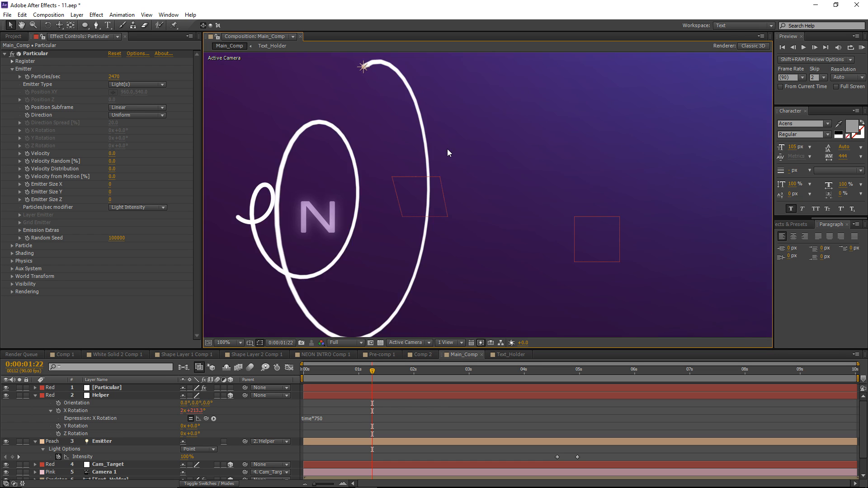
mouse_move(359, 375)
left_mouse_down()
mouse_move(443, 375)
mouse_move(427, 374)
left_mouse_up()
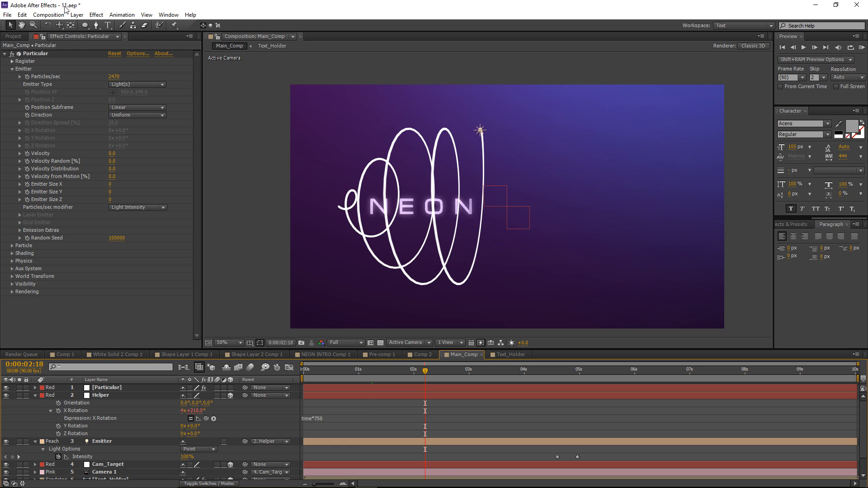
Create a new composition named Texture_1, 50 px wide and 250 px high.
left_click(49, 15)
left_click(68, 25)
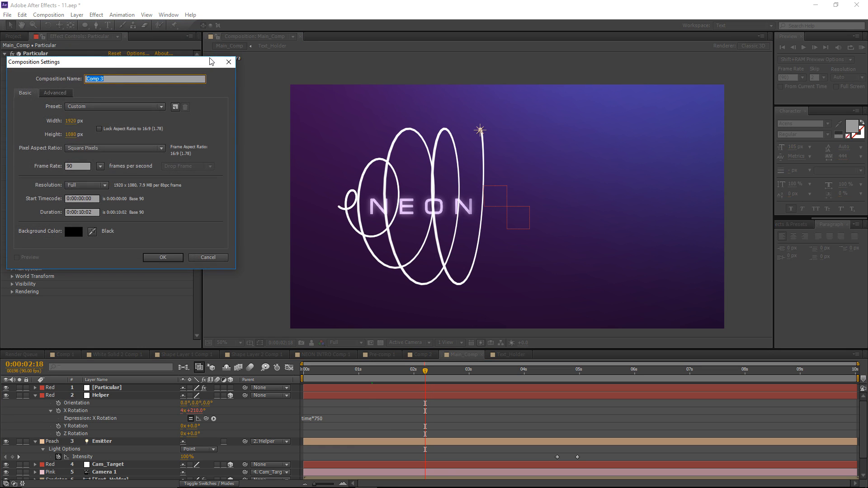
type("Texture_1")
left_click(71, 121)
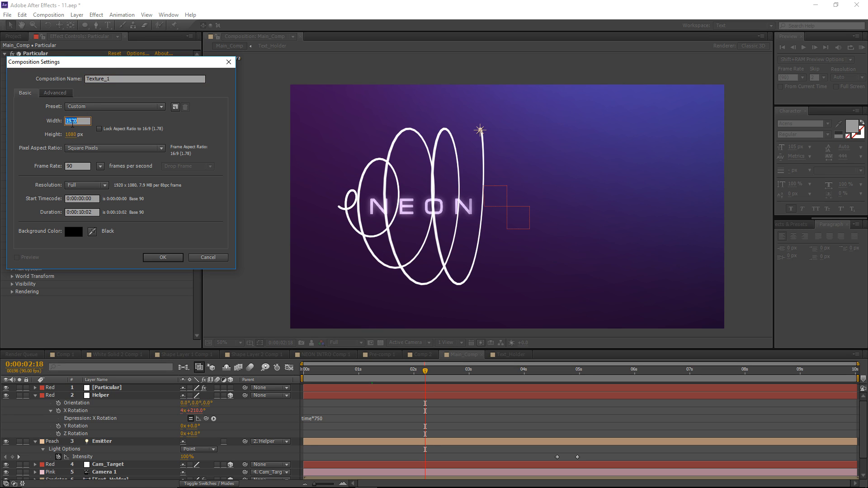
type("50")
key("Tab")
type("250")
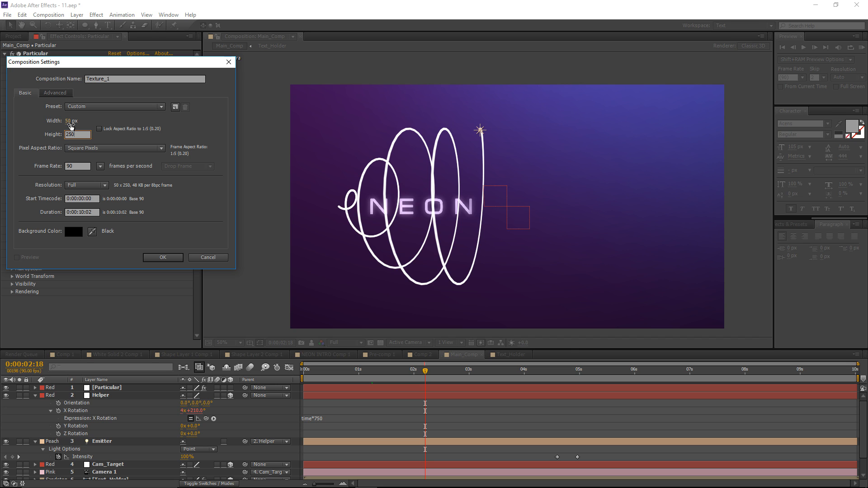
key("Return")
scroll(563, 160, "up", 1)
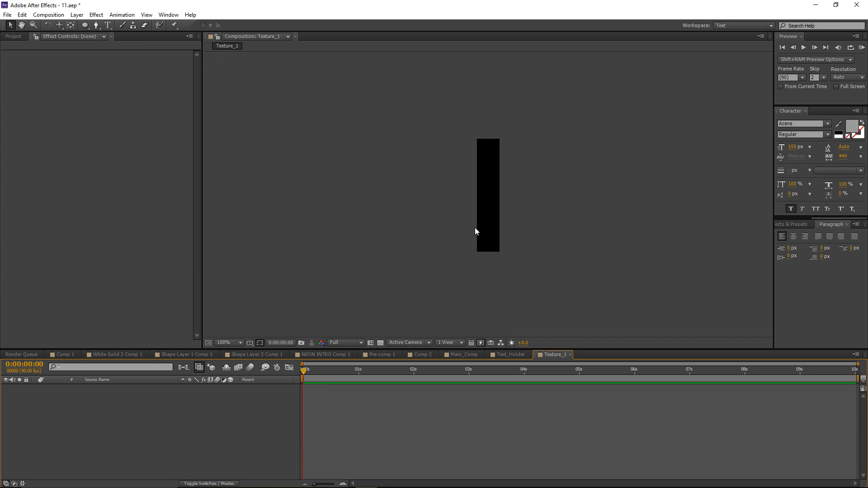
Add a full-size white solid with an elliptical mask and shrink the mask around its centre, leaving a margin inside the frame.
key("ctrl+y")
key("Return")
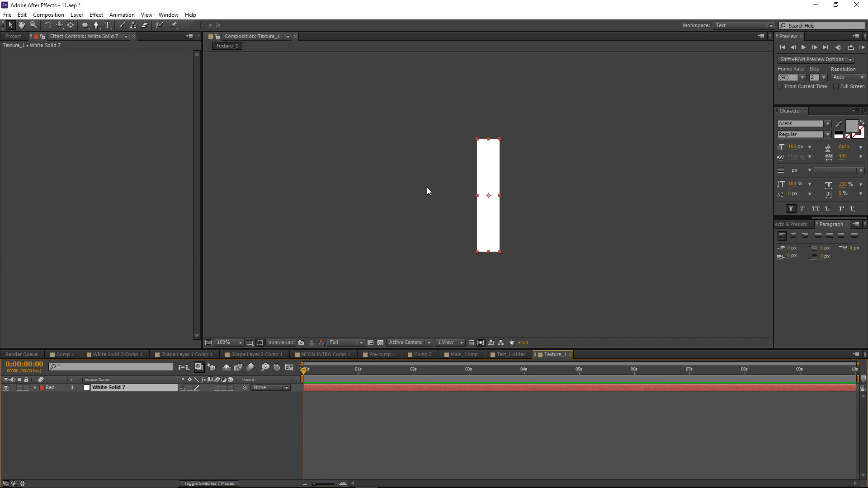
double_click(84, 25)
scroll(511, 172, "up", 1)
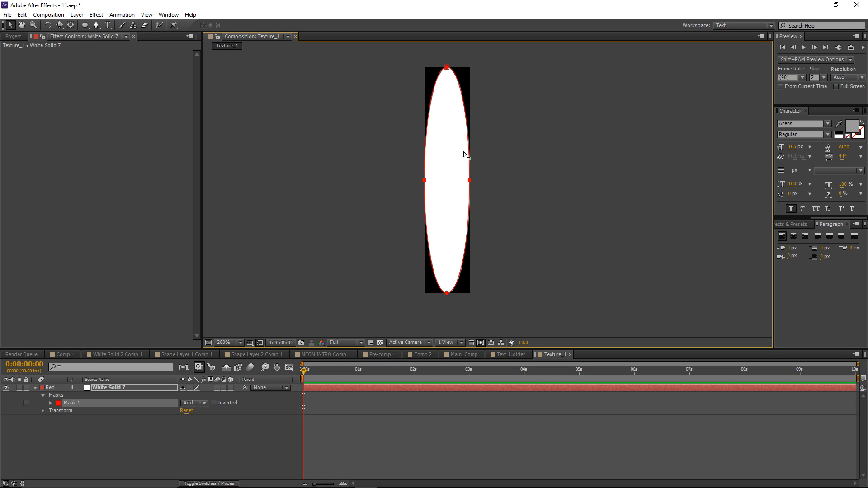
left_click(453, 290)
left_click_drag(459, 194, 462, 201)
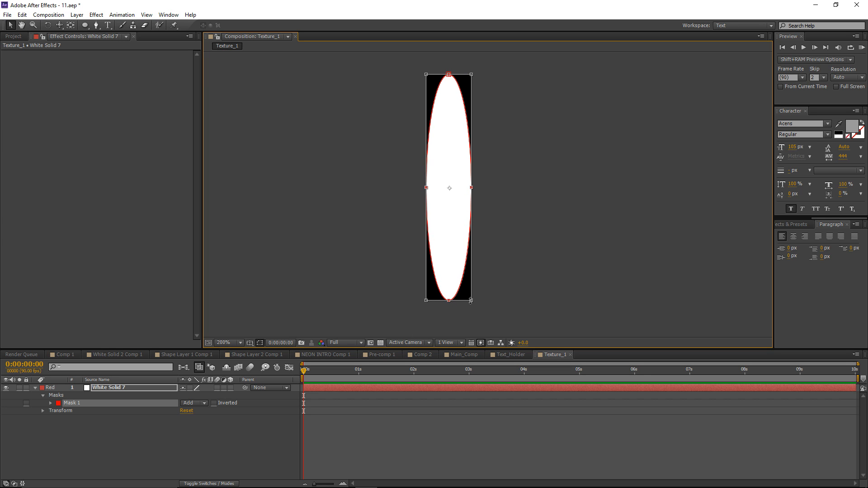
left_click_drag(471, 301, 464, 281)
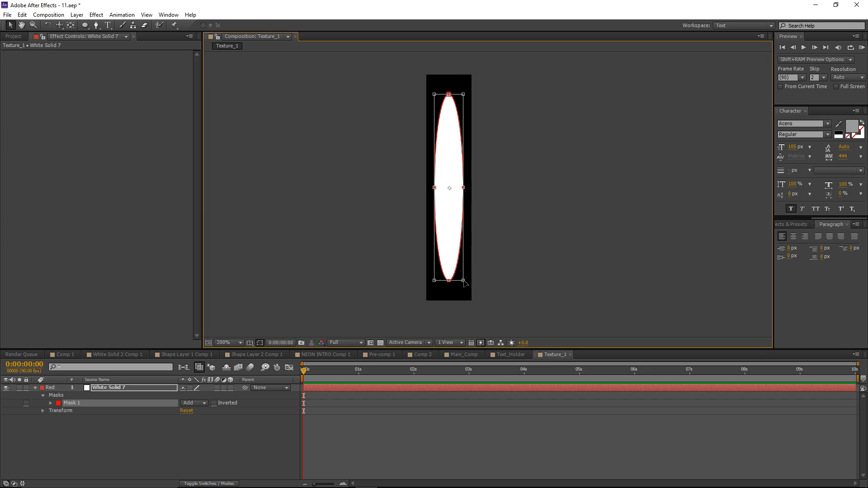
key("Return")
Feather the edge of the solid's elliptical mask and set the solid's opacity to 50%.
key("f")
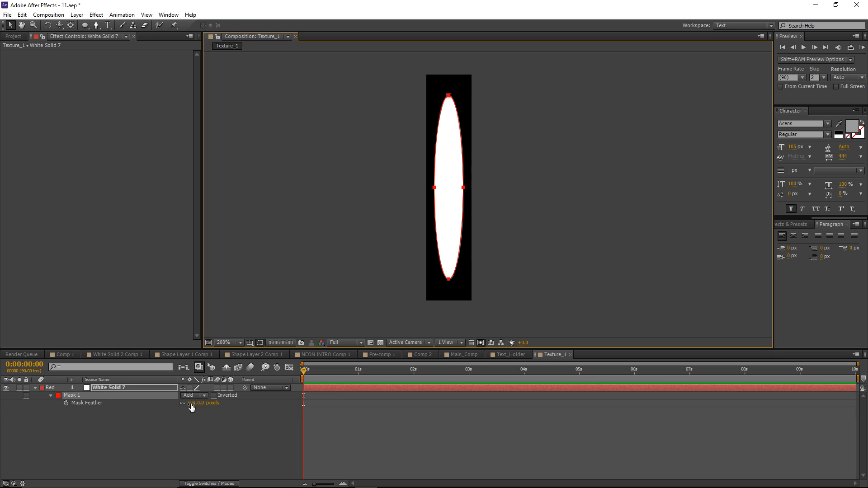
left_click_drag(191, 407, 194, 405)
key("t")
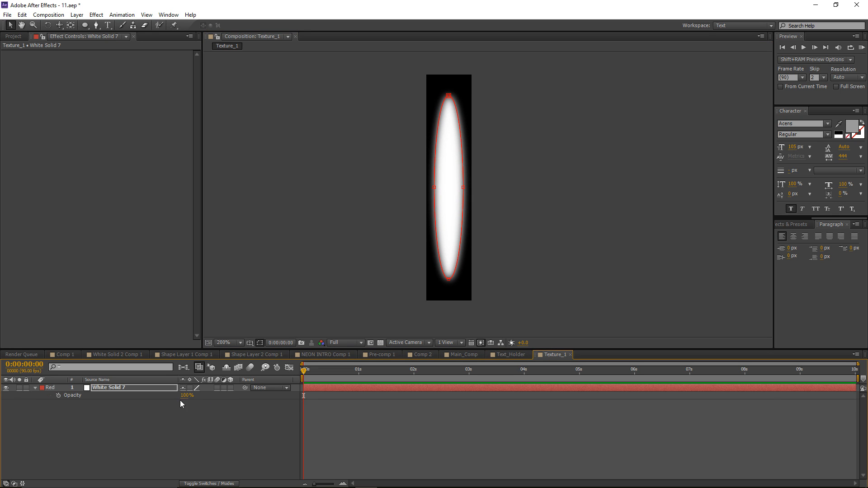
left_click(185, 396)
type("50")
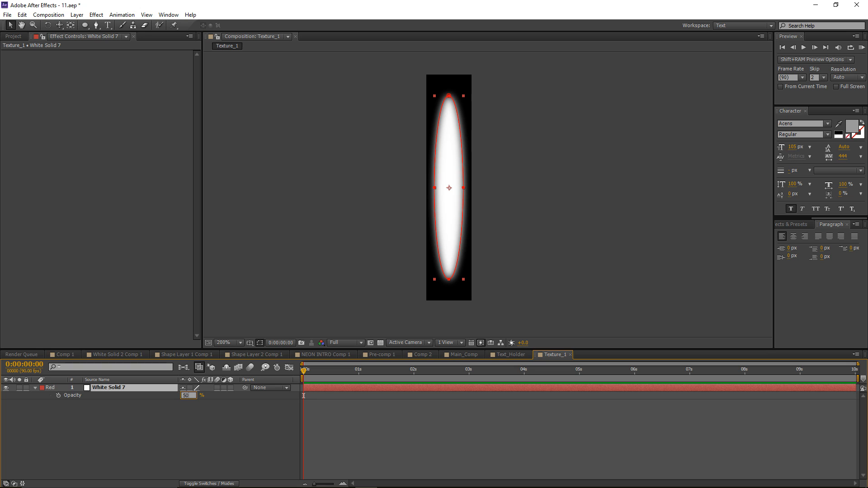
key("Return")
left_click(348, 404)
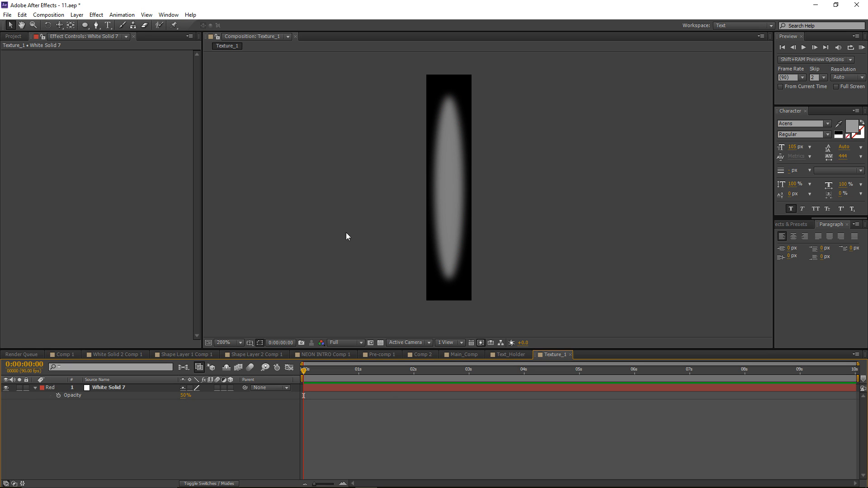
Show the title/action safe guides and draw a small white circle as a new shape layer on the vertical centre line.
left_click(85, 25)
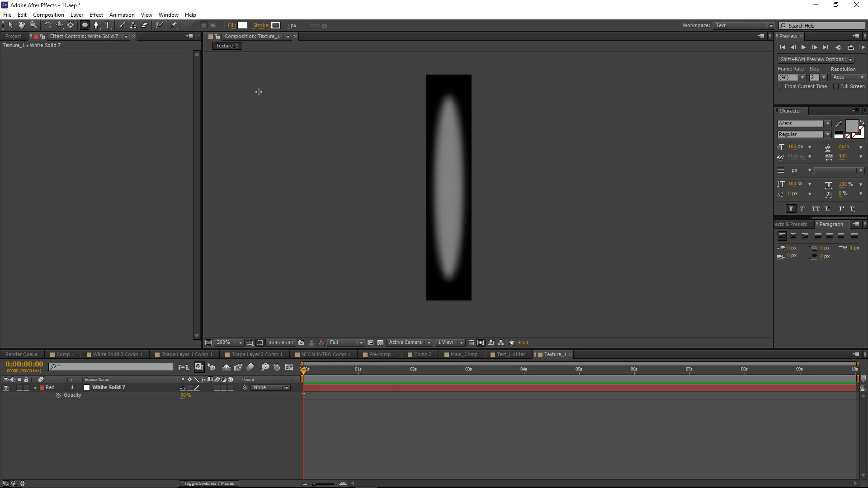
key(".")
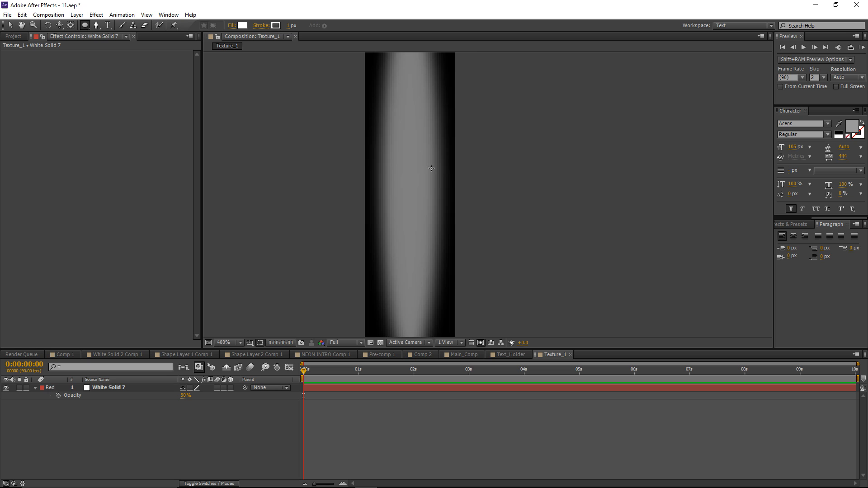
left_click(260, 342)
left_click(276, 353)
key(".")
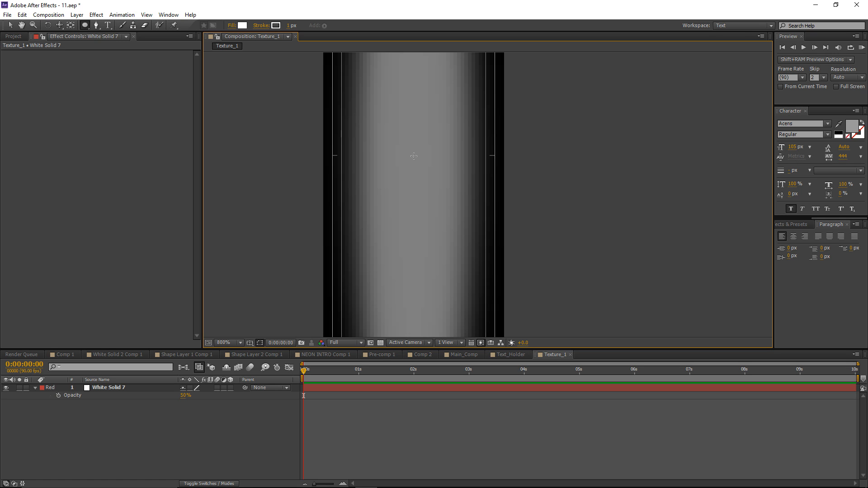
left_click_drag(414, 156, 388, 145)
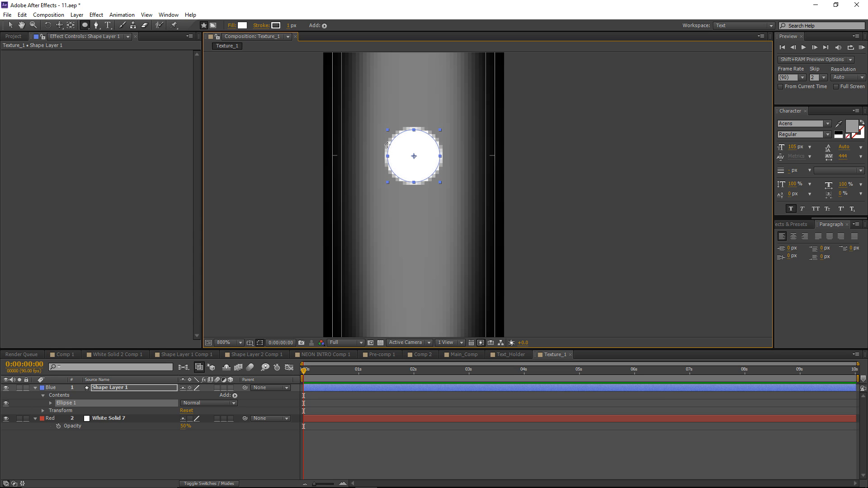
Move the white circle along the centre line to the upper tip of the blurred ellipse.
key("comma")
key("v")
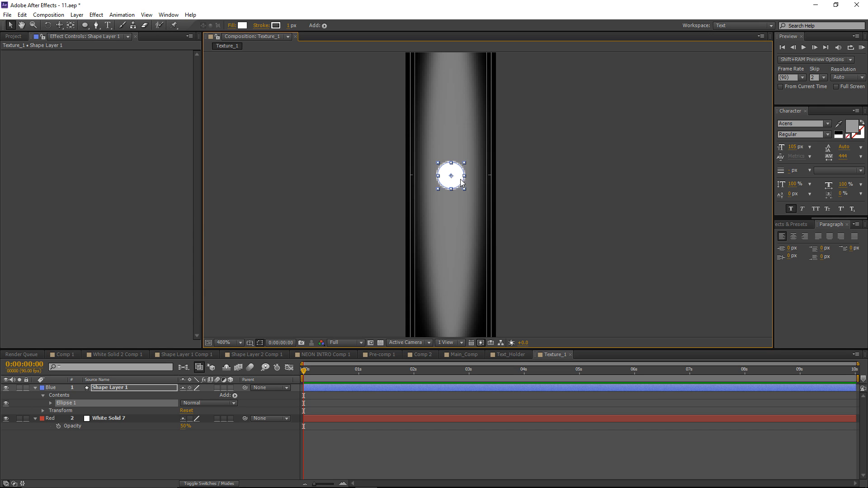
left_click_drag(469, 137, 432, 189)
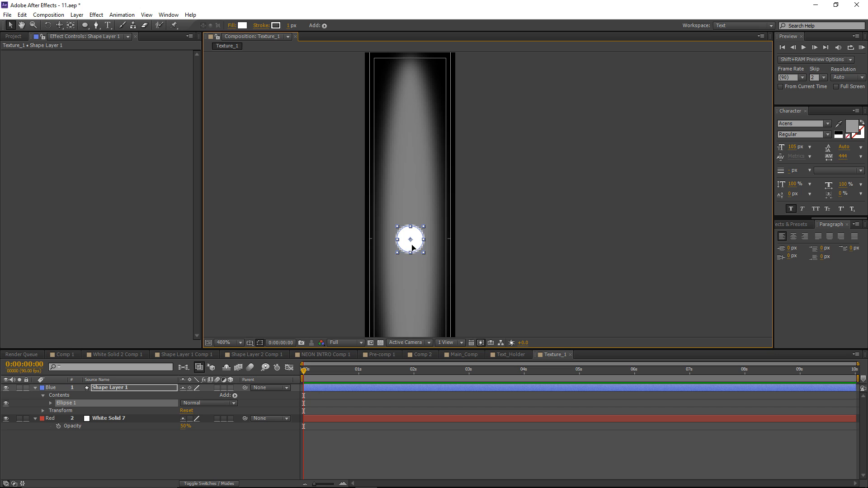
left_click_drag(412, 244, 476, 156)
key("period")
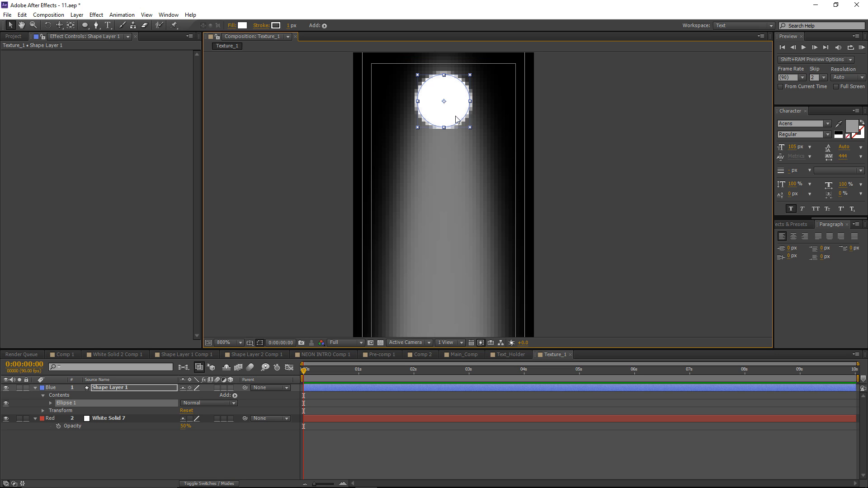
left_click_drag(456, 119, 424, 158)
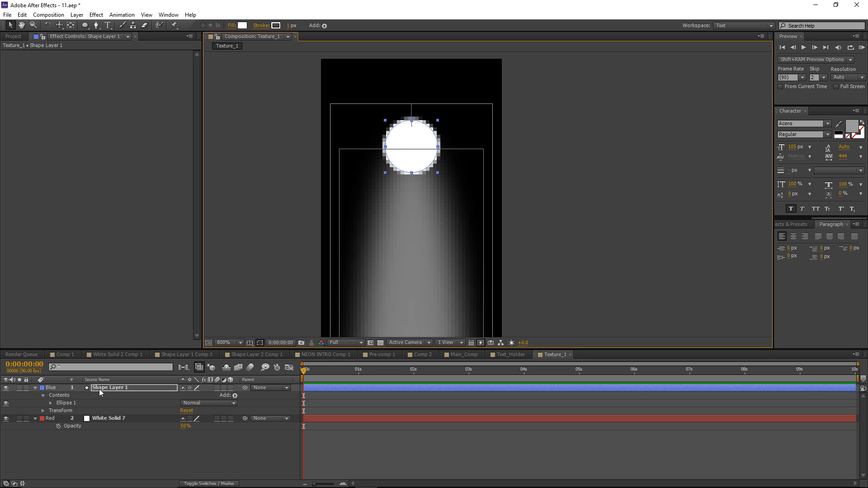
Add a Repeater to the circle's shape layer and set its transform position to 0, 61 so the copies stack vertically.
left_click(234, 396)
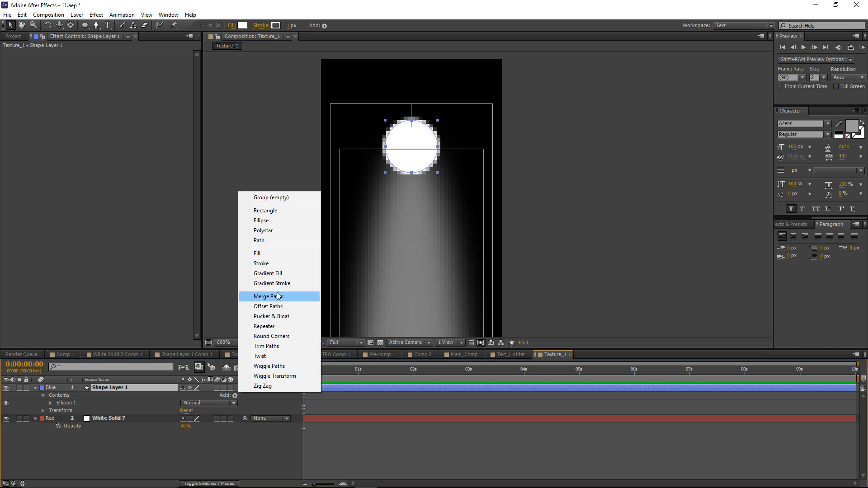
left_click(271, 326)
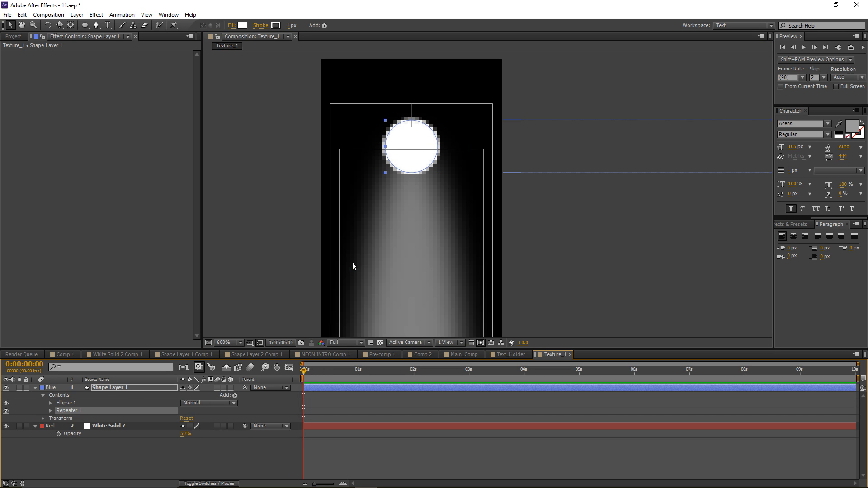
key("comma")
left_click(51, 411)
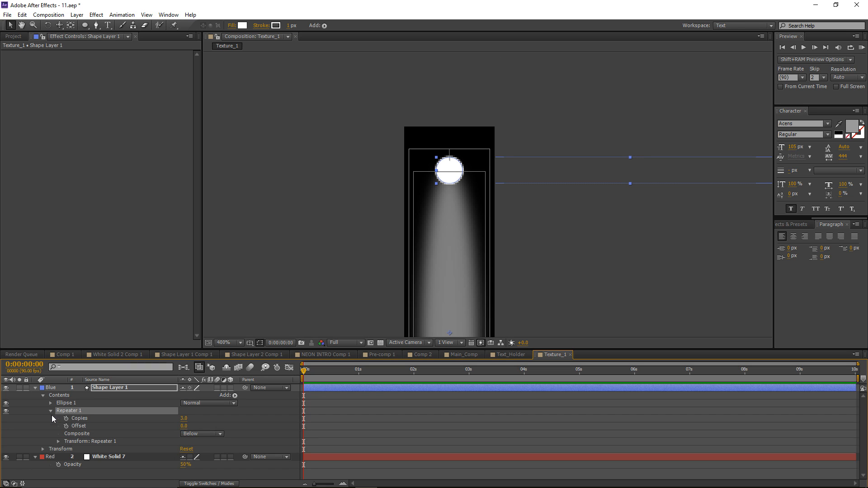
left_click(58, 441)
left_click(187, 445)
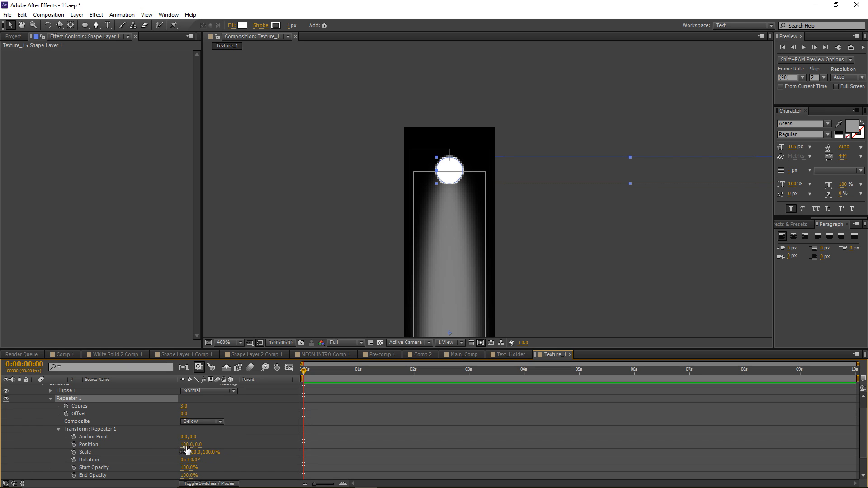
type("0")
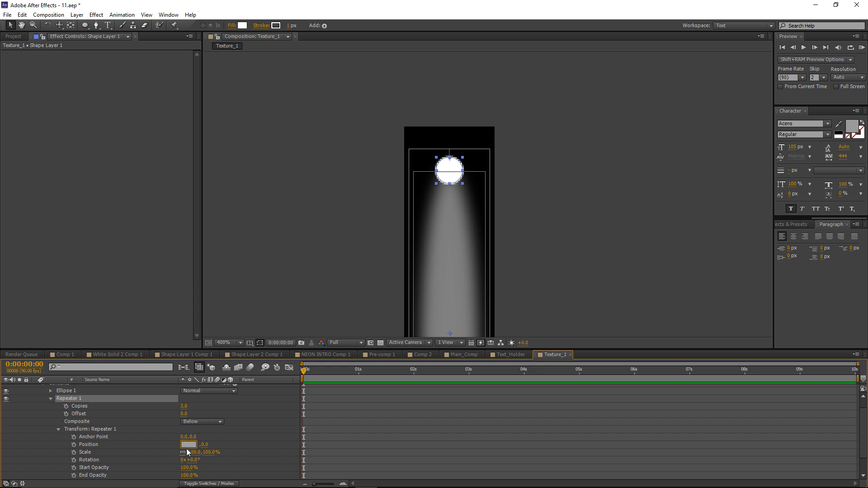
key("Return")
left_click_drag(198, 449, 227, 447)
scroll(420, 295, "down", 2)
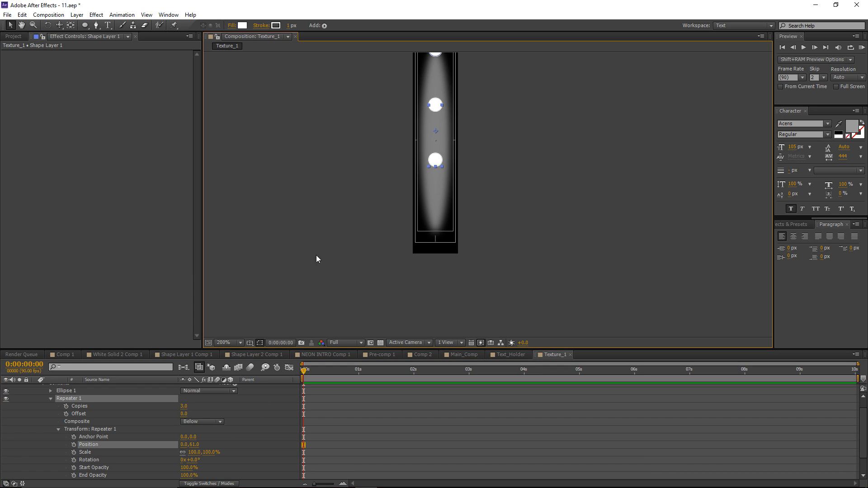
Set the Repeater to 2 copies and its position to 0, 202, placing the second circle at the ellipse's lower tip.
left_click(185, 407)
type("2")
key("Return")
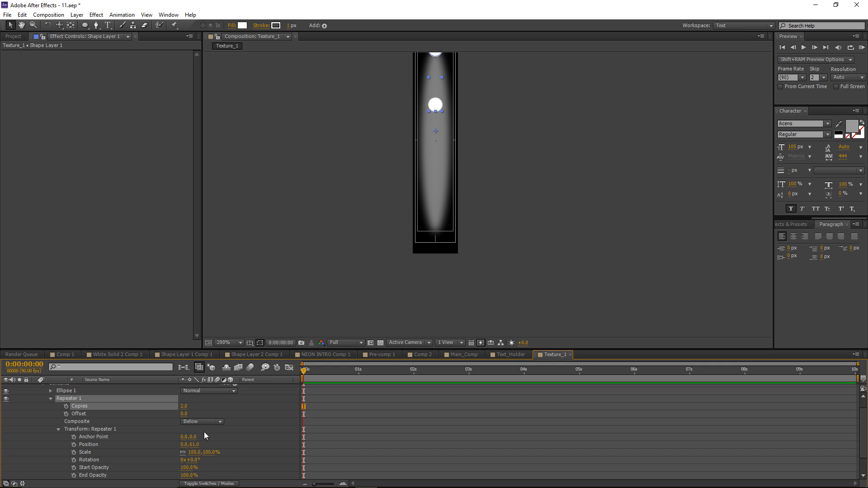
left_click_drag(196, 445, 262, 444)
left_click_drag(396, 92, 390, 113)
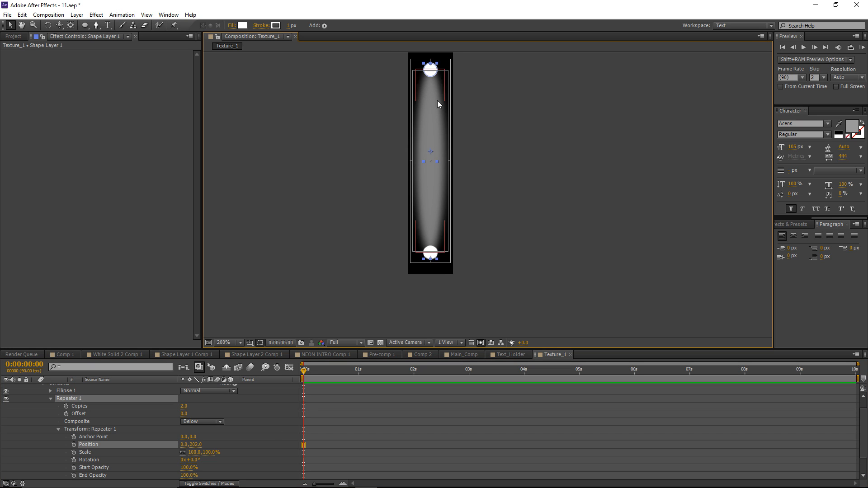
scroll(276, 392, "up", 1)
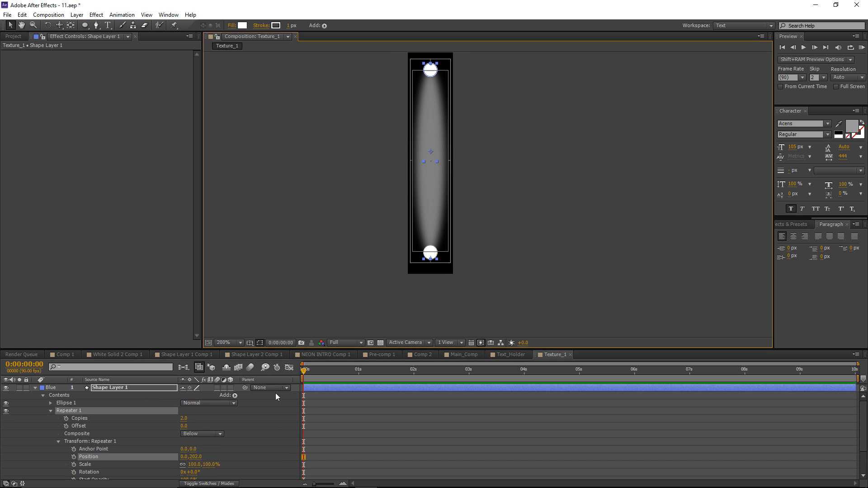
left_click(35, 388)
left_click(343, 432)
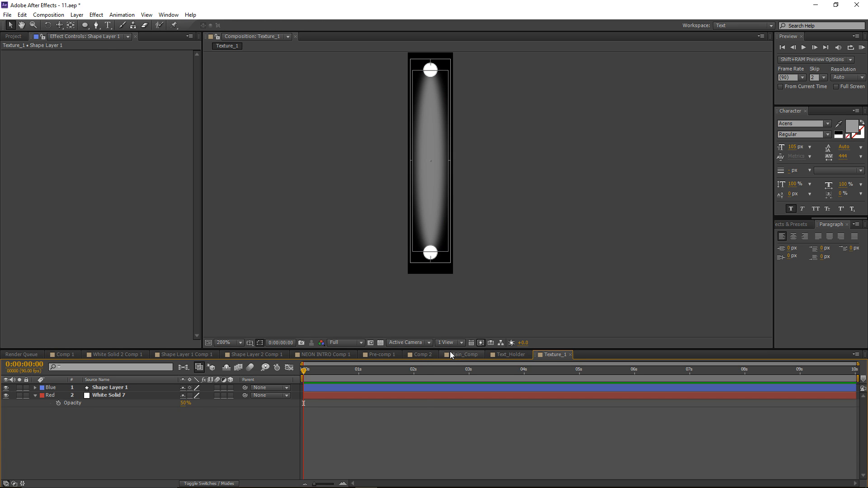
Add the Texture_1 composition to Main_Comp as a layer above Particular.
left_click(450, 355)
left_click(13, 37)
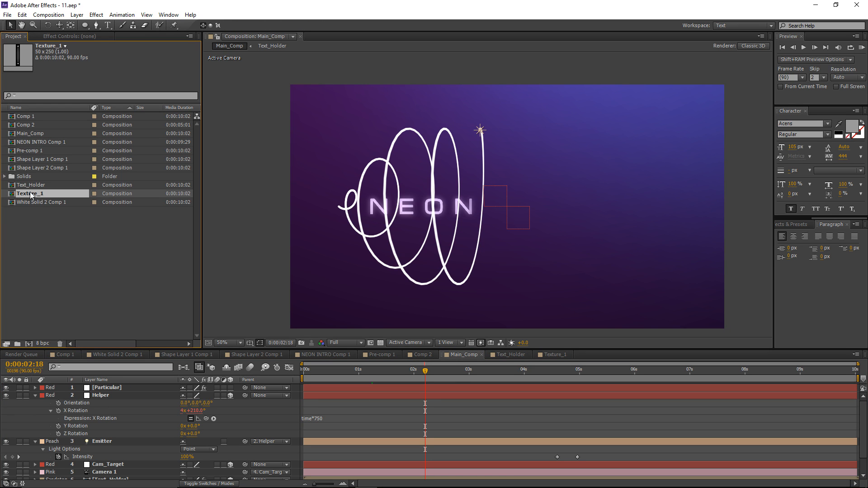
left_click_drag(30, 193, 104, 386)
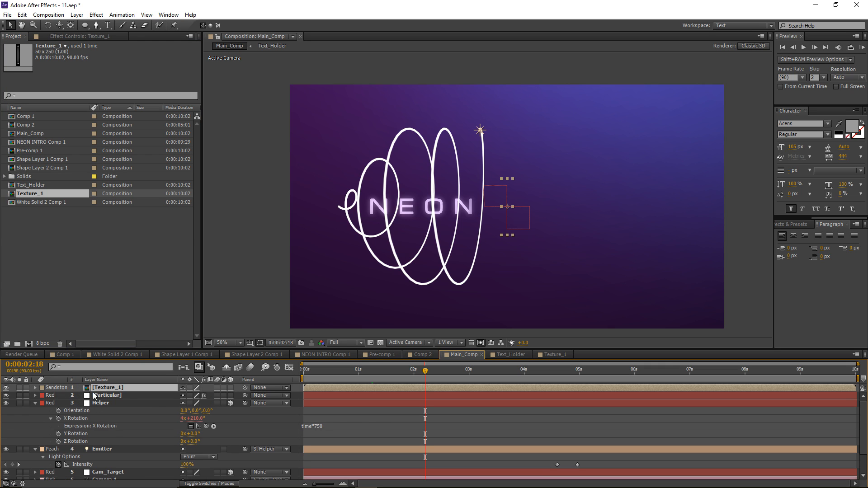
Hide the Texture_1 layer and set the Particular effect's particle type to Textured Polygon Colorize.
left_click(6, 387)
left_click(106, 396)
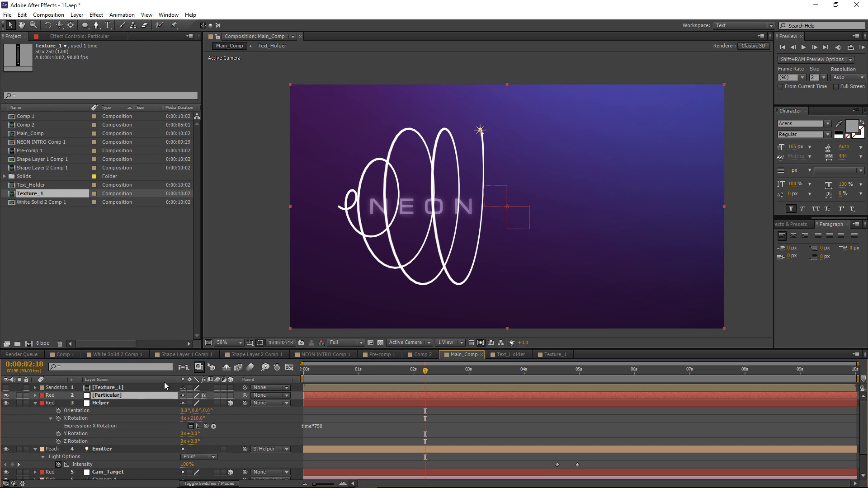
left_click(72, 36)
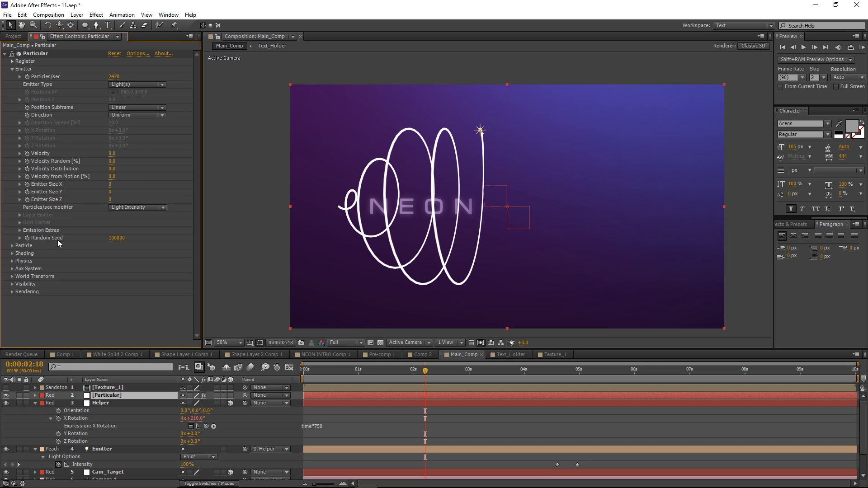
left_click(11, 246)
scroll(12, 250, "down", 2)
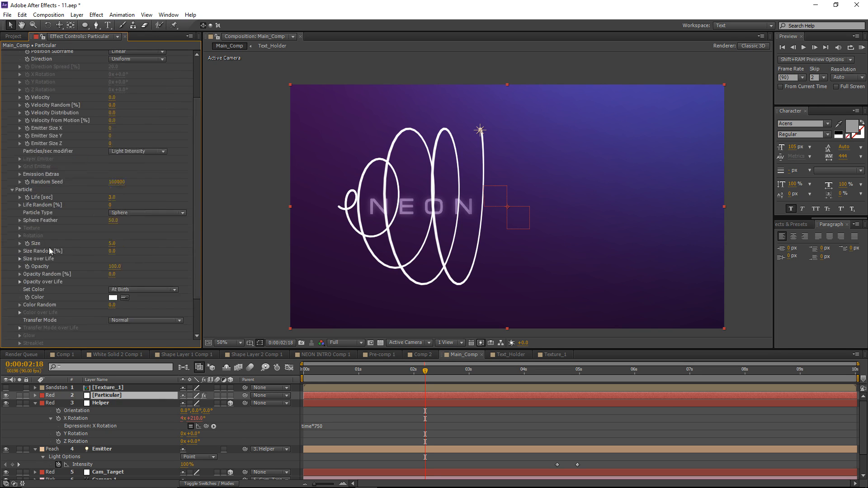
left_click(145, 212)
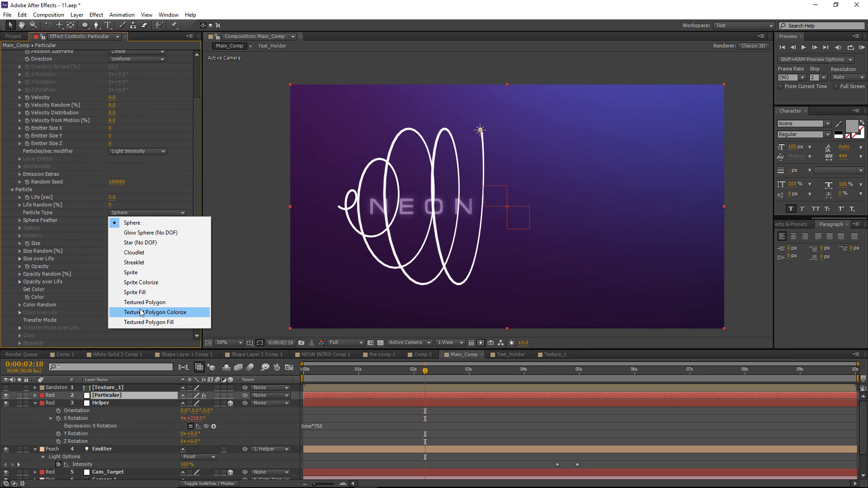
left_click(193, 315)
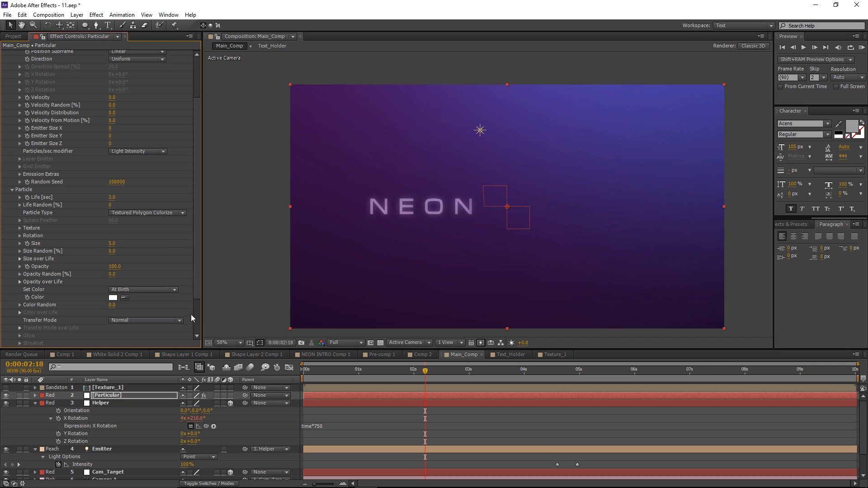
Assign the Texture_1 layer as the texture of the Particular particles.
left_click(19, 228)
left_click(136, 236)
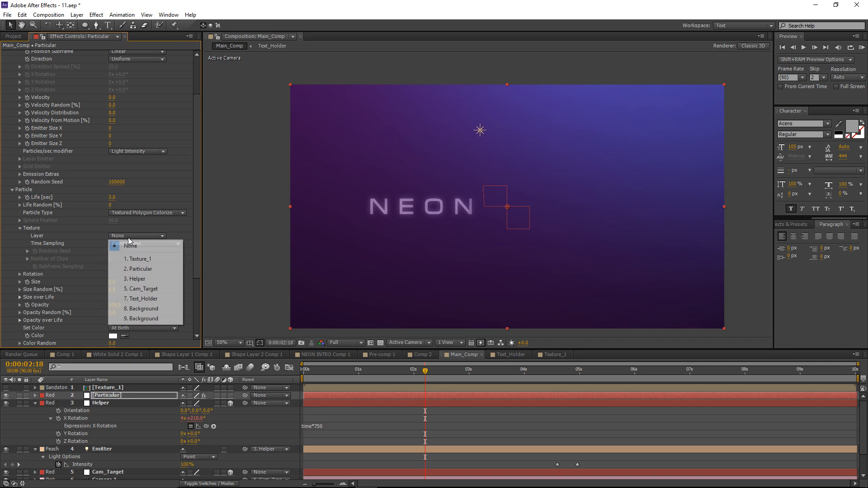
left_click(151, 263)
key("period")
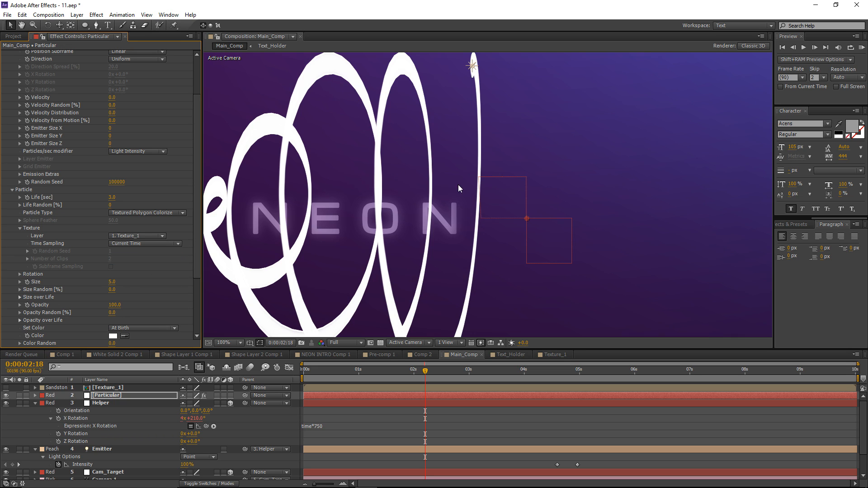
Set the Particular particle opacity to 25.
scroll(131, 281, "down", 1)
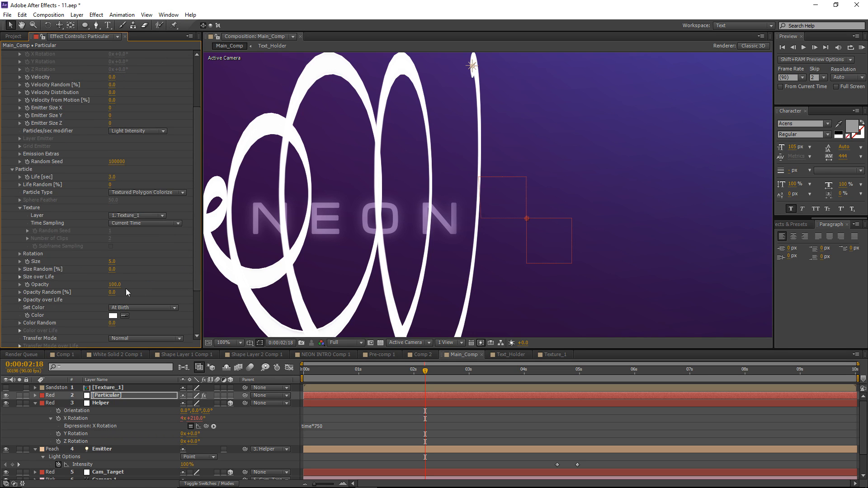
left_click(115, 285)
type("25")
key("Return")
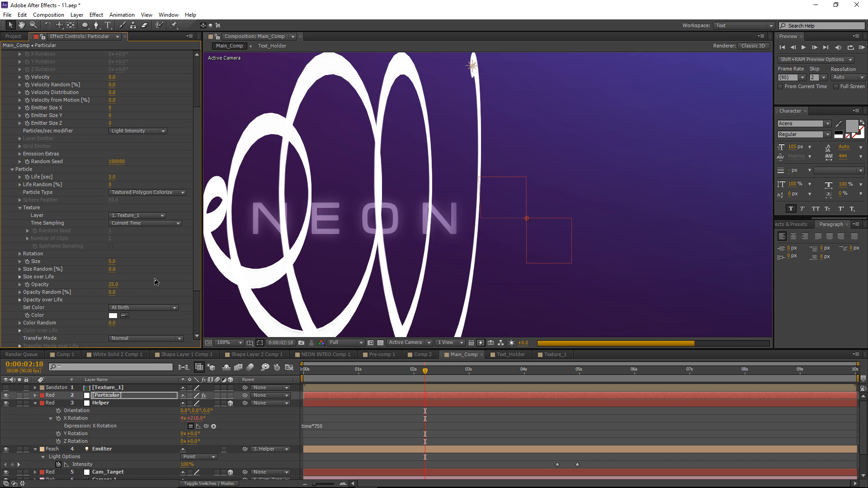
Lower the Particular emitter's Particles/sec to 1380.
scroll(138, 203, "up", 4)
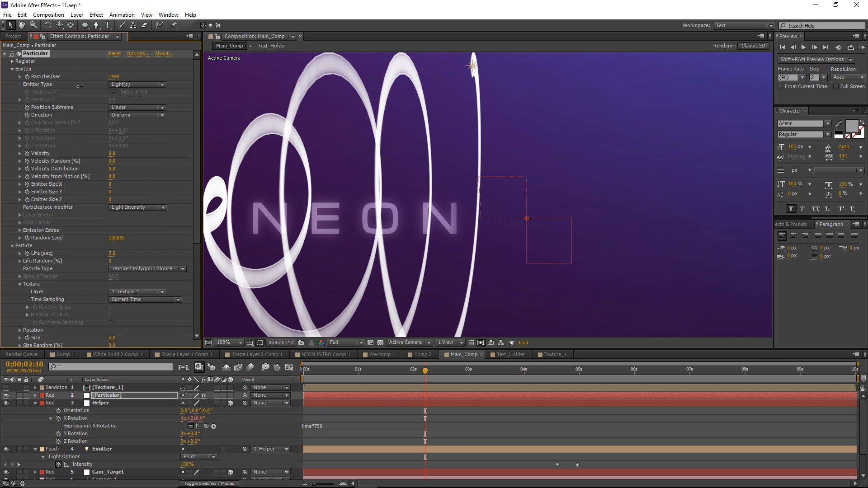
left_click_drag(73, 86, 74, 87)
key("comma")
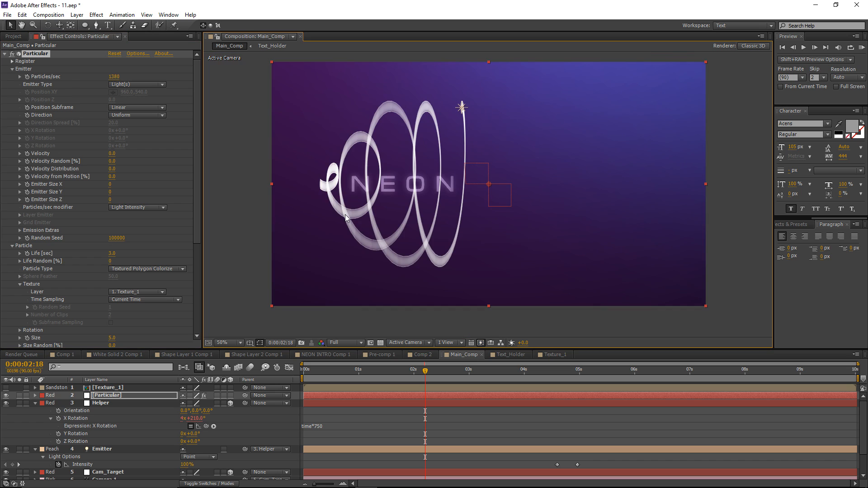
Set the particles' Rotate Z to 90° and inspect the trail up close.
scroll(25, 310, "down", 3)
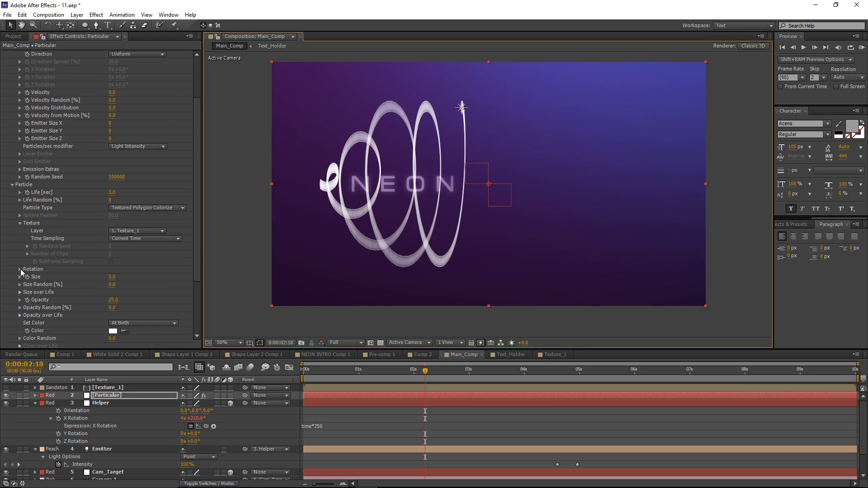
left_click(20, 269)
scroll(153, 300, "down", 1)
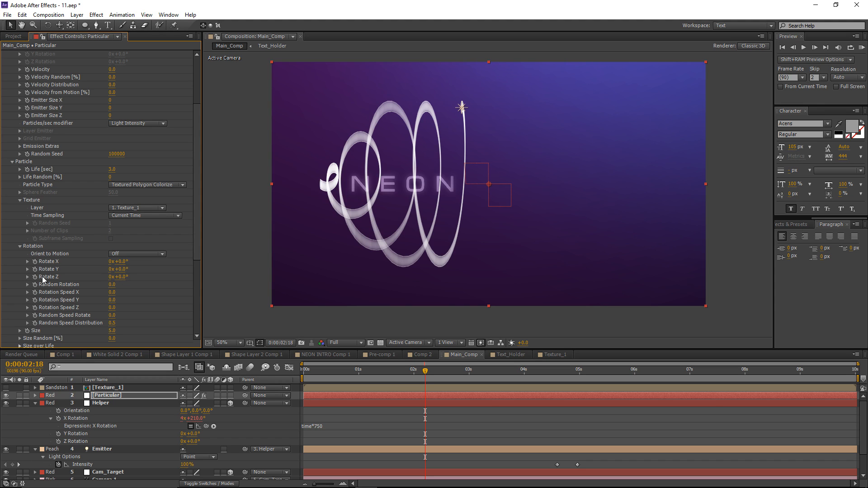
left_click_drag(122, 278, 164, 281)
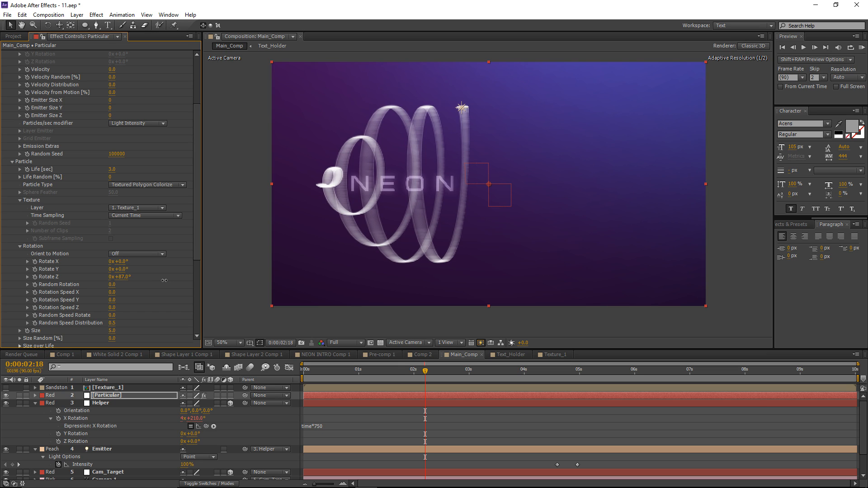
left_click(121, 277)
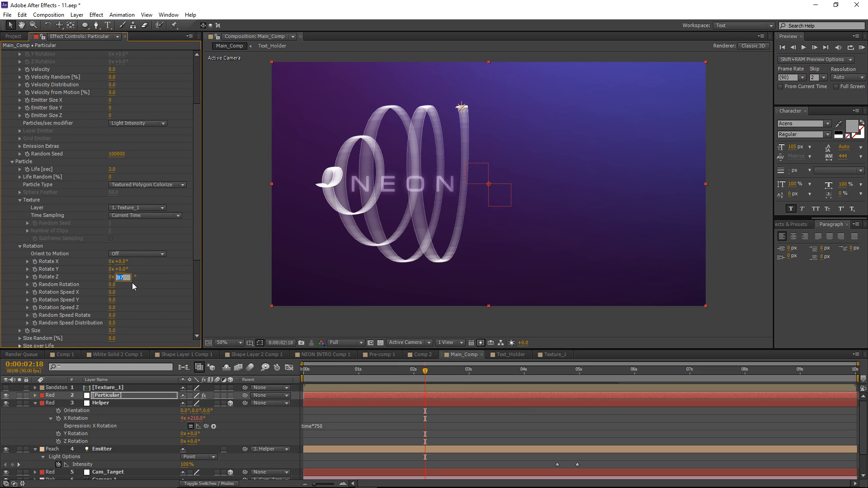
key("Return")
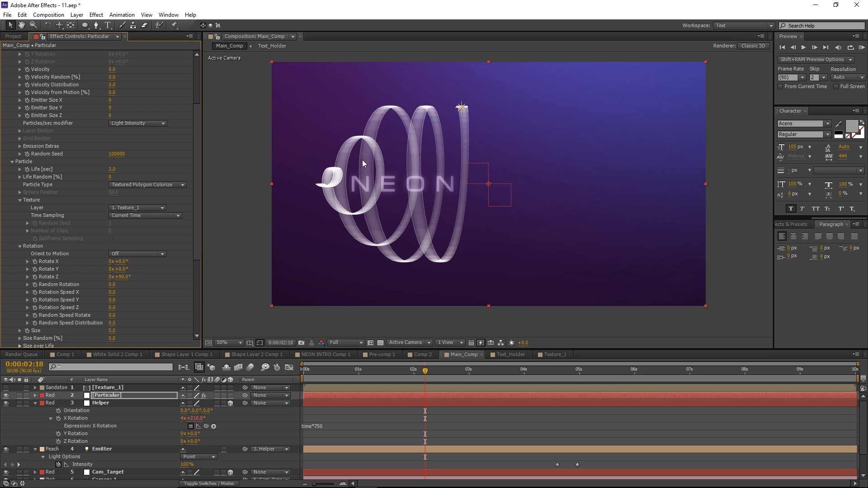
scroll(362, 161, "up", 1)
left_click_drag(294, 128, 346, 186)
left_click_drag(430, 164, 453, 141)
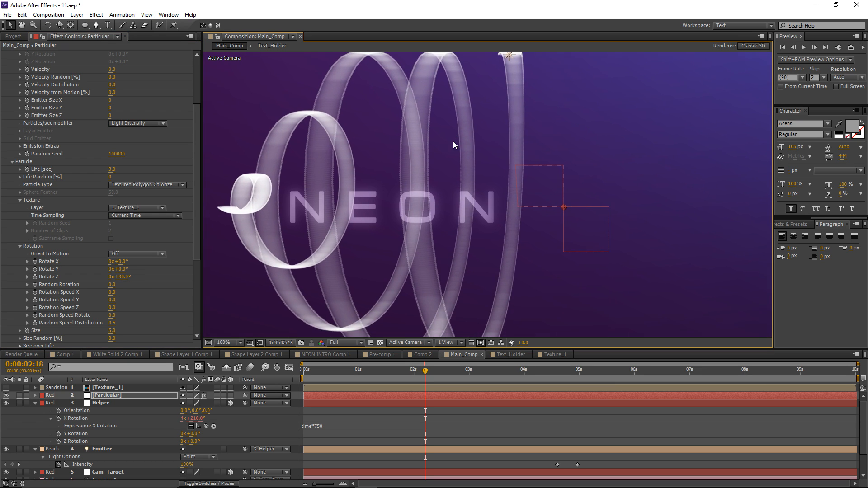
scroll(430, 160, "down", 1)
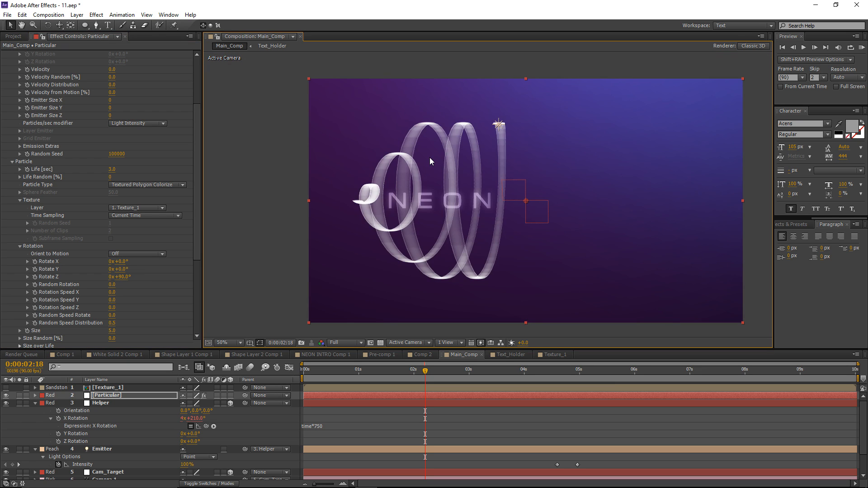
Draw the Size over Life curve rising from zero at birth to full size early in the particle's life.
scroll(13, 236, "down", 1)
left_click(18, 227)
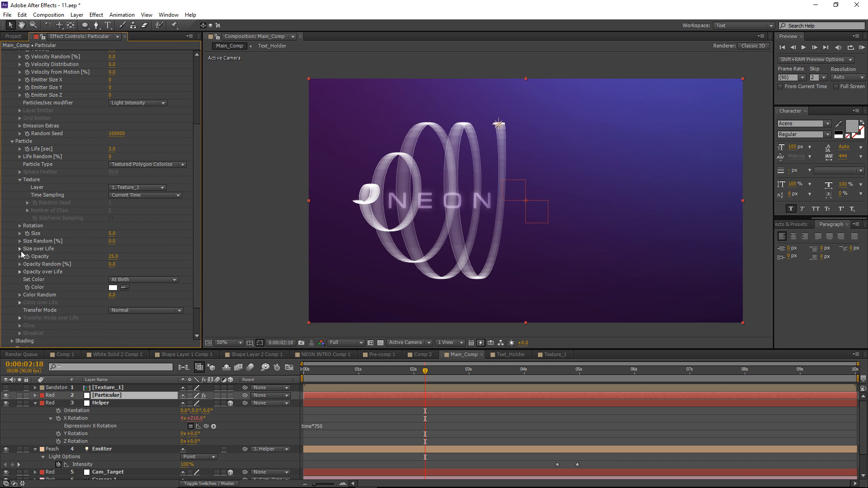
left_click(19, 248)
mouse_move(50, 259)
left_mouse_down()
mouse_move(44, 285)
mouse_move(67, 240)
mouse_move(42, 288)
left_mouse_up()
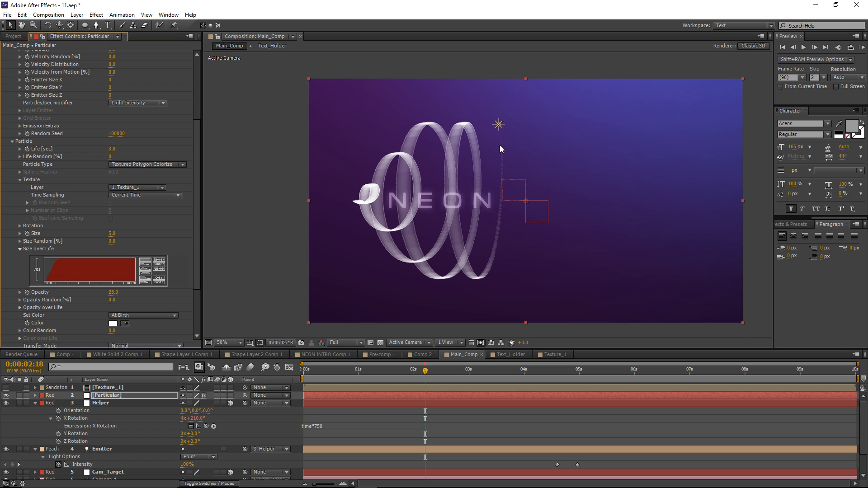
key("period")
left_click_drag(523, 200, 497, 112)
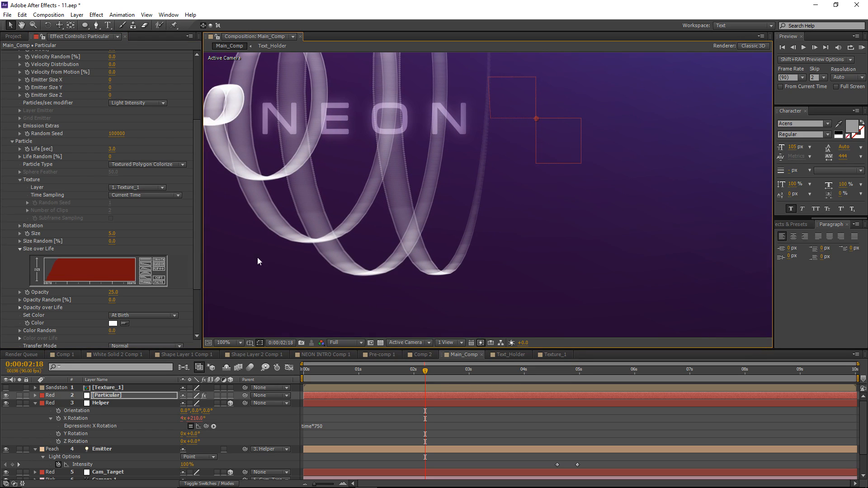
left_click(156, 260)
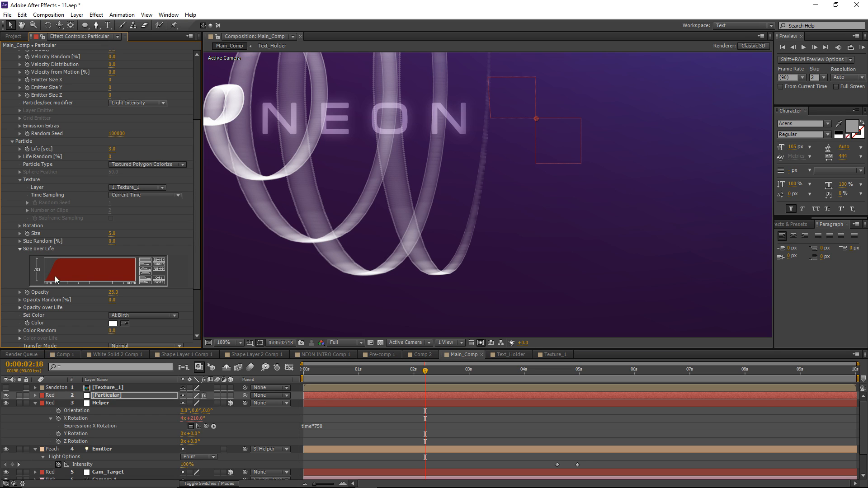
scroll(433, 158, "down", 2)
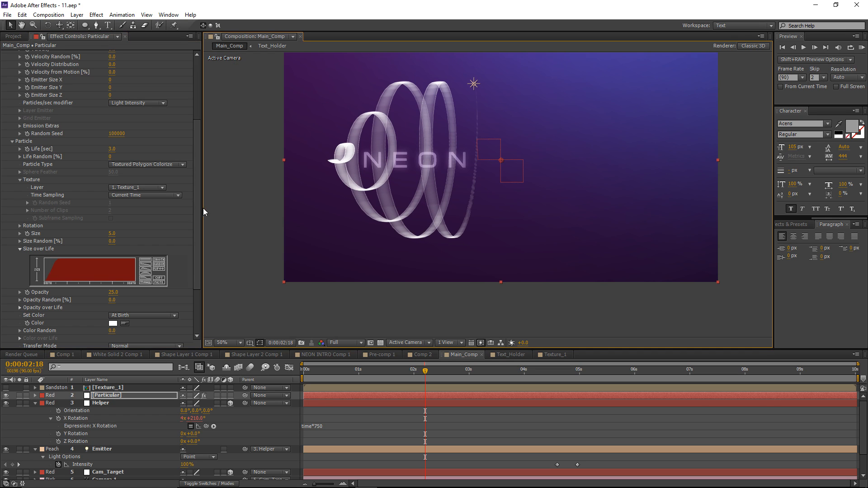
Apply the linear fade-out preset to Opacity over Life and check the trail at 0:00:03:86.
left_click(20, 307)
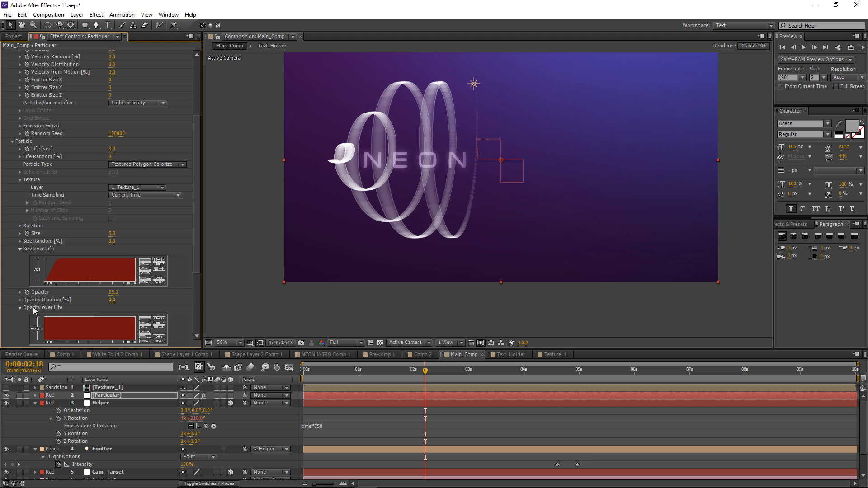
left_click(146, 325)
left_click_drag(425, 232, 414, 250)
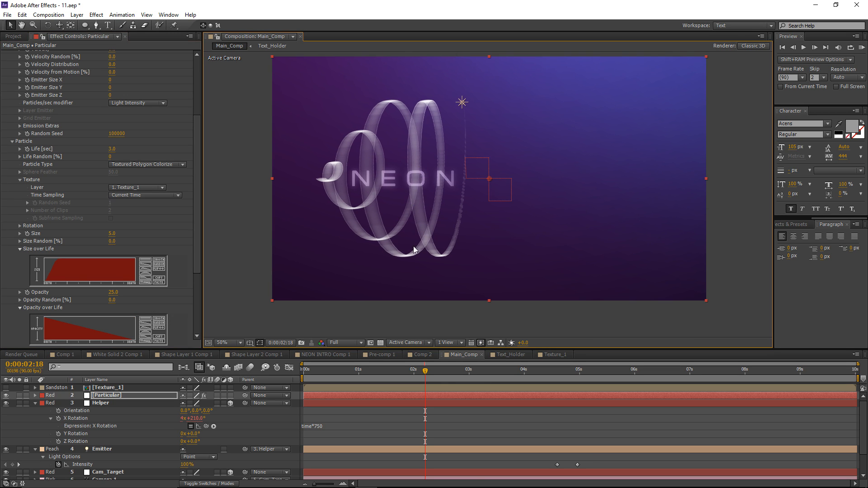
left_click_drag(446, 372, 523, 373)
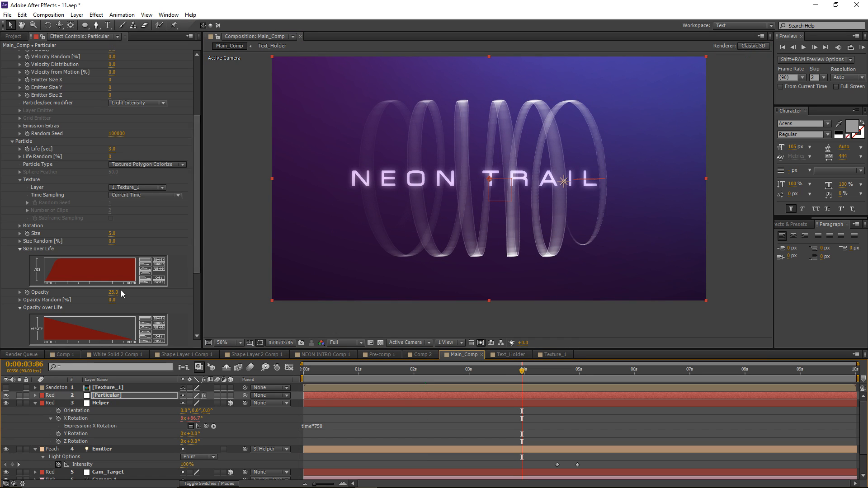
left_click(19, 308)
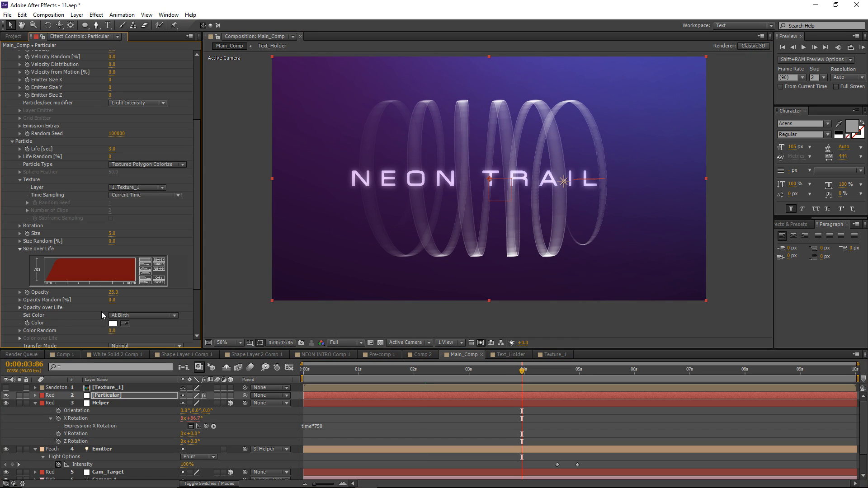
Pre-compose Shape Layer 1 in the Texture_1 composition as Texture_2.
scroll(397, 223, "up", 1)
left_click(553, 355)
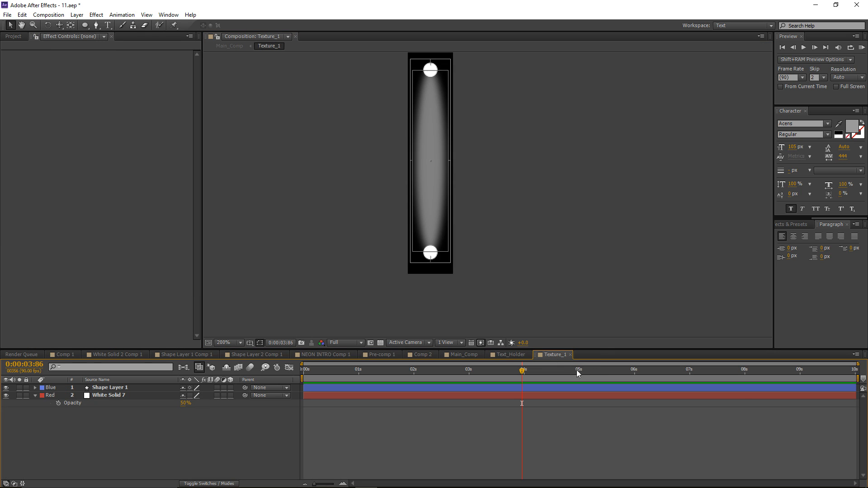
left_click(113, 389)
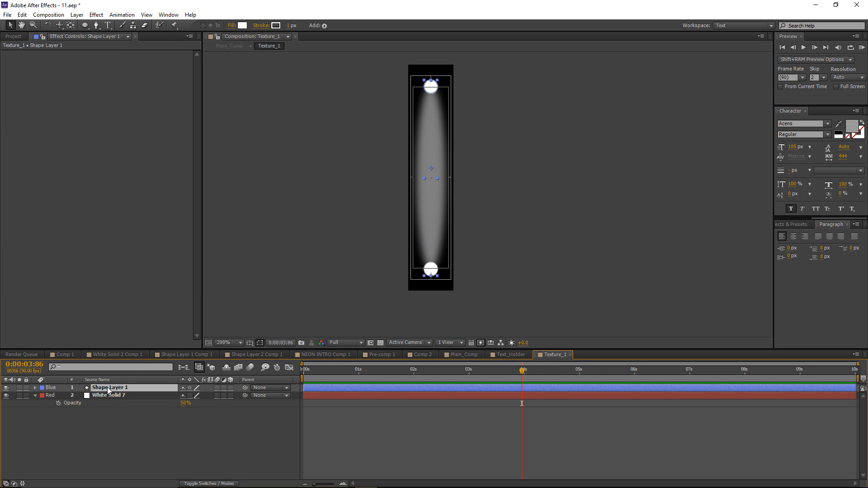
key("ctrl+shift+c")
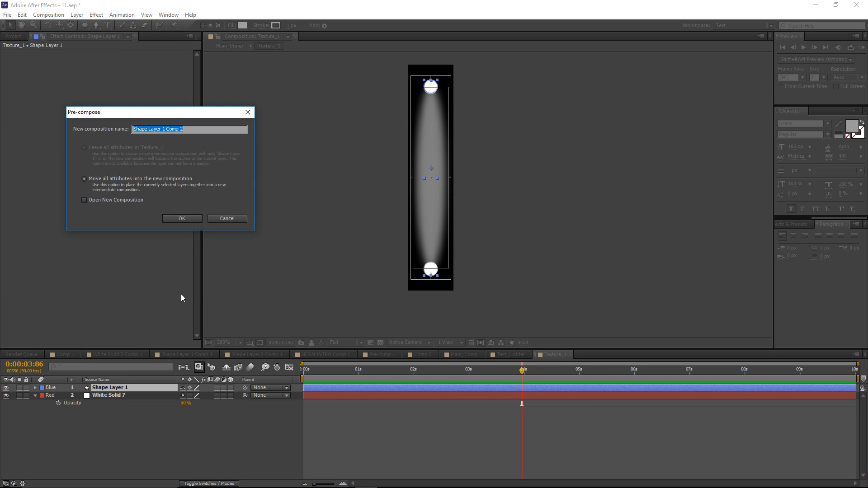
type("Texture_2")
key("Return")
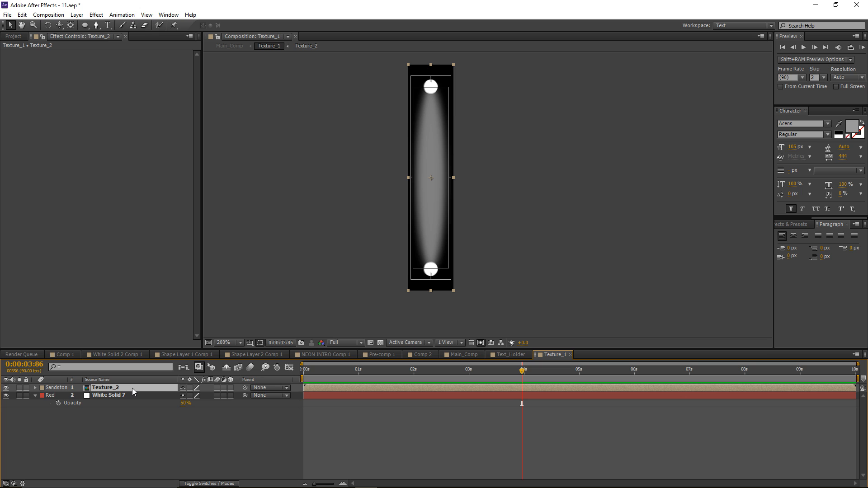
Move the Texture_2 layer out of the Texture_1 composition into Main_Comp above the Texture_1 layer, and hide it.
key("Delete")
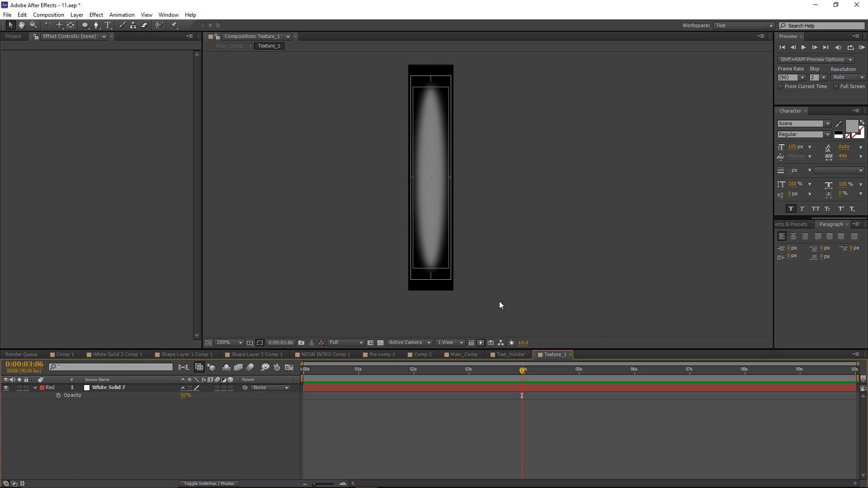
left_click(464, 357)
left_click(106, 388)
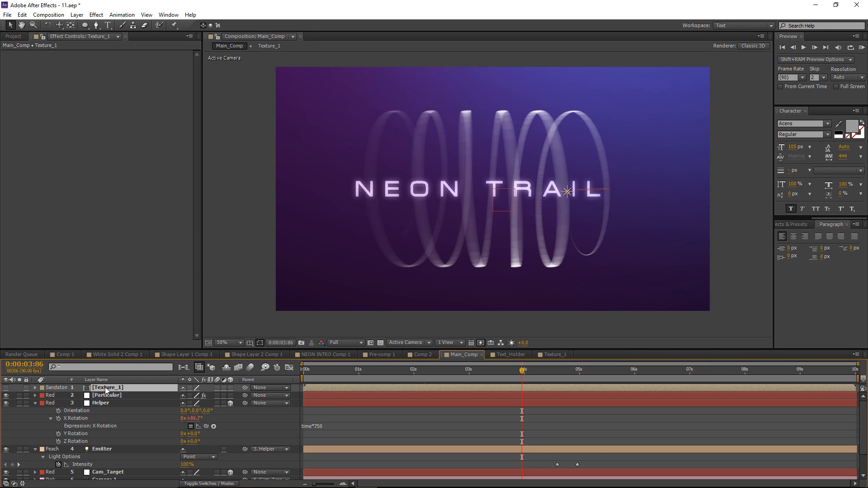
key("ctrl+d")
left_click(6, 388)
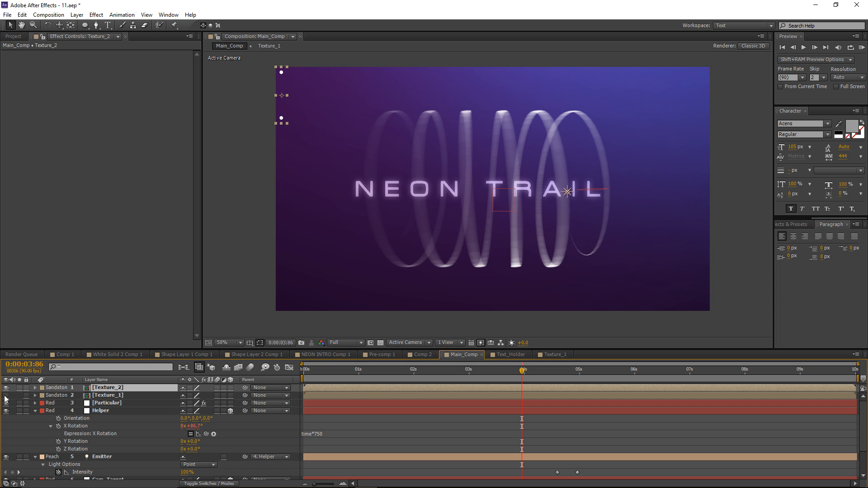
left_click_drag(5, 390, 6, 396)
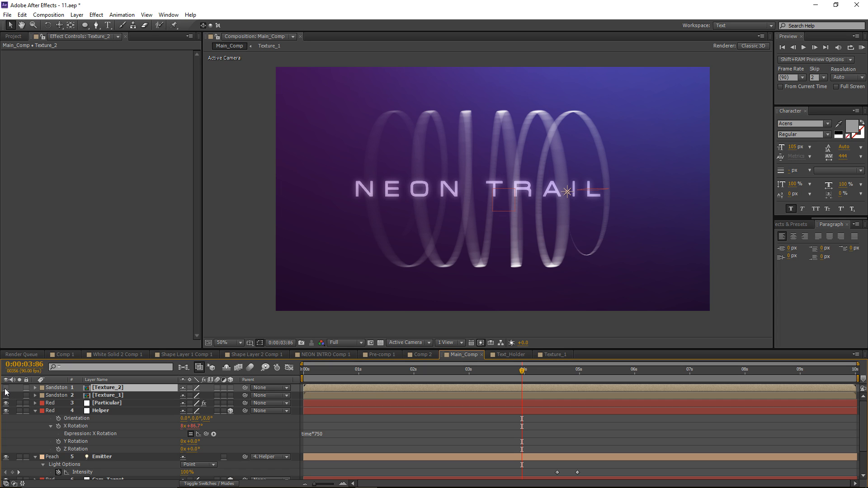
Duplicate the Particular layer, solo the duplicate, and set its particle texture layer to Texture_2.
left_click(120, 403)
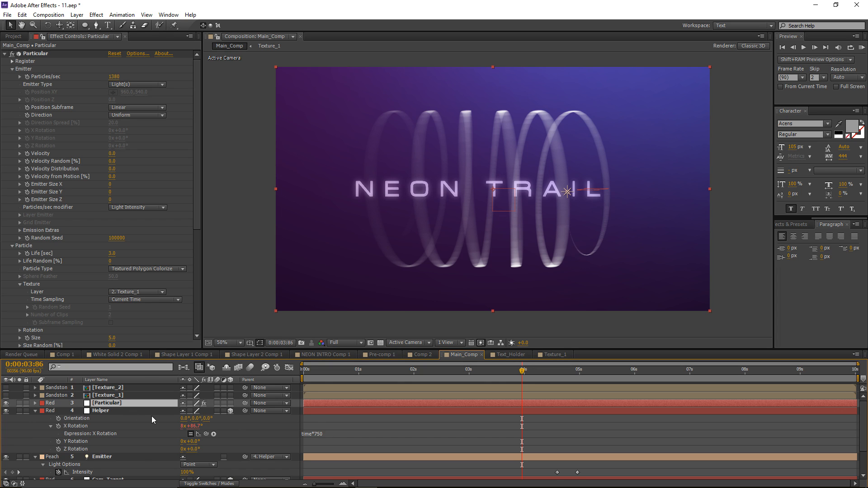
key("ctrl+d")
left_click(20, 403)
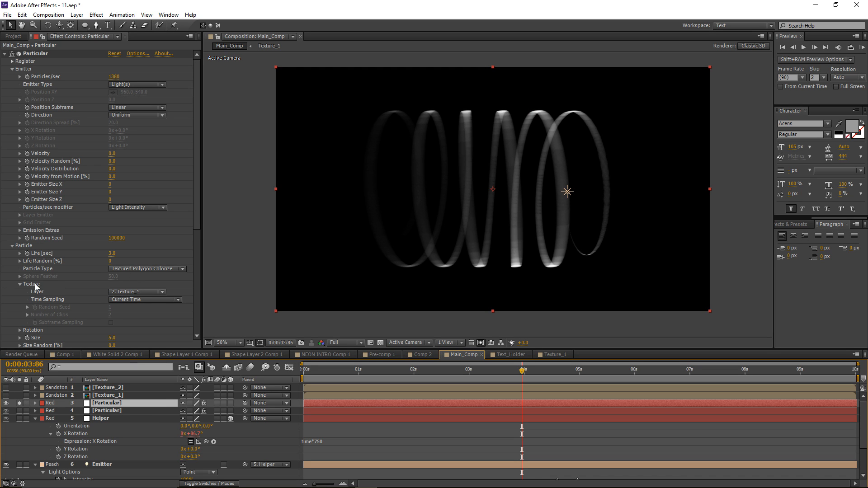
left_click(127, 293)
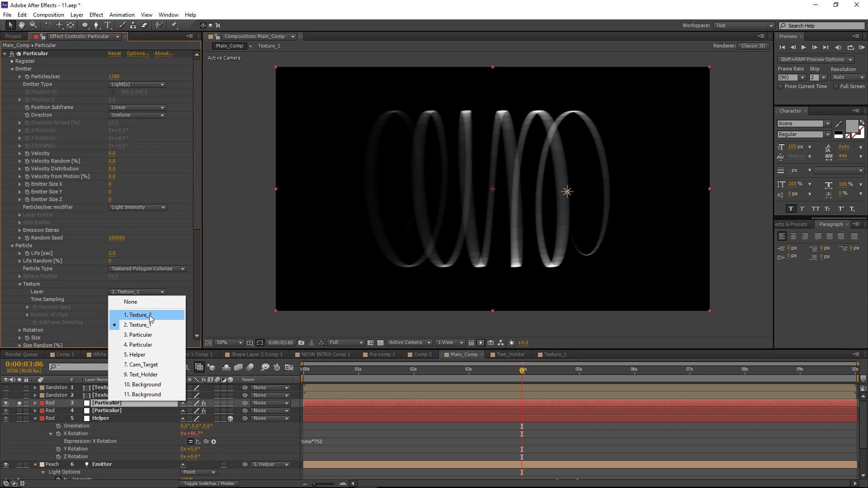
left_click(147, 317)
Solo the lower Particular layer together with its duplicate to inspect the combined trail.
left_click(103, 413)
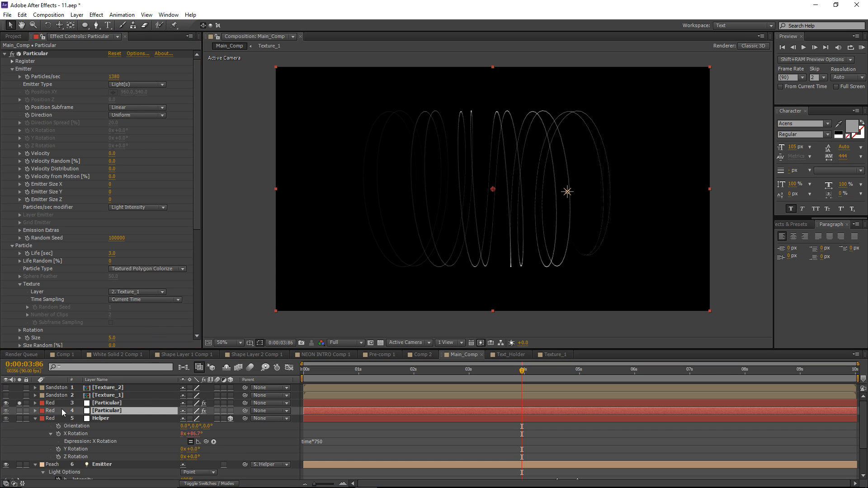
left_click(20, 411)
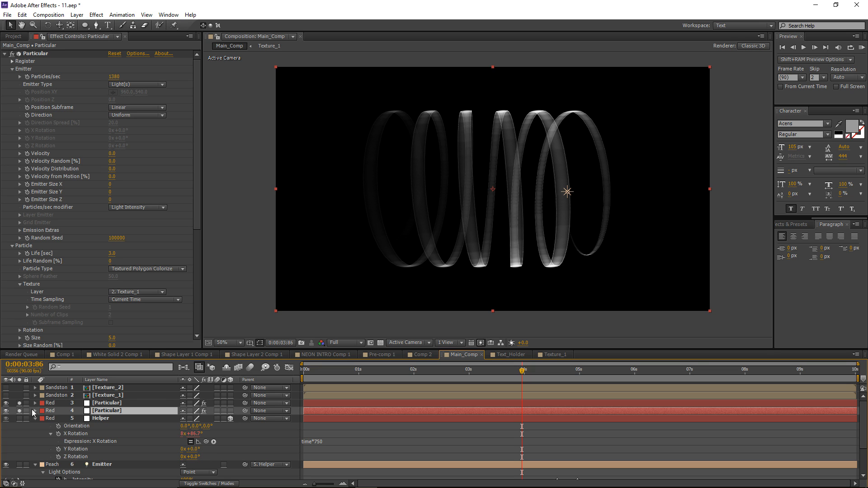
left_click(19, 410)
left_click(19, 408)
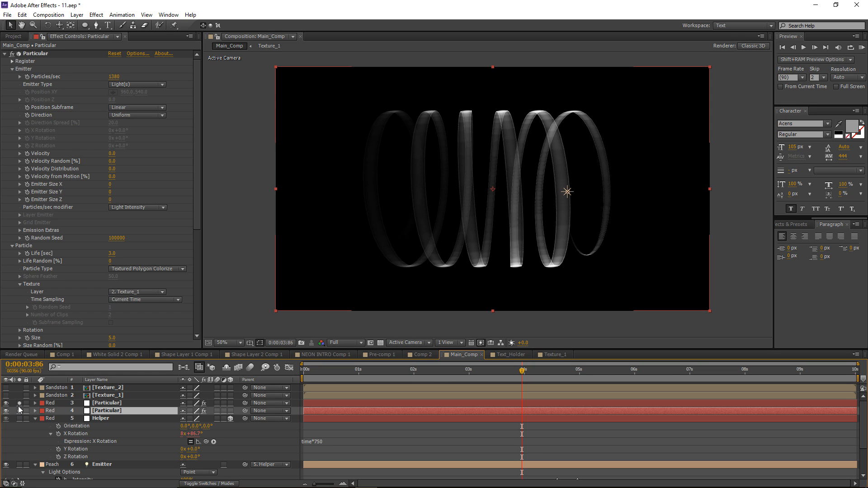
left_click(19, 408)
left_click(19, 409)
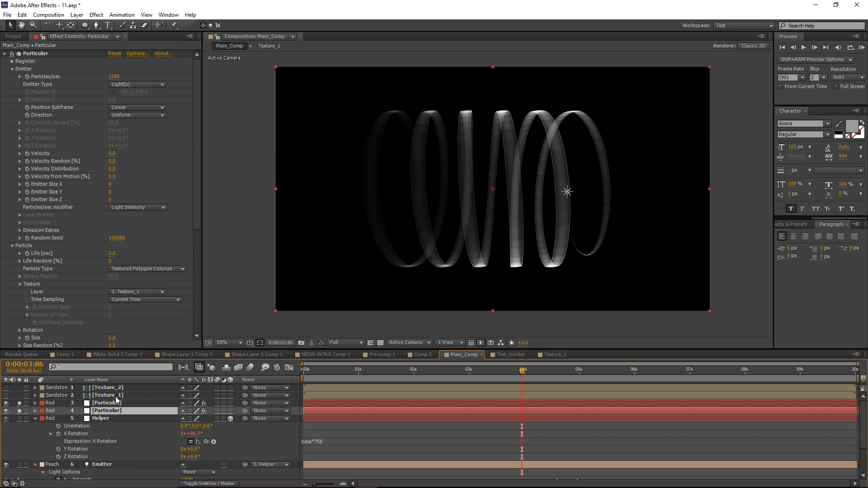
Set the blending mode of both Particular layers to Add and turn off their solo state.
key("F4")
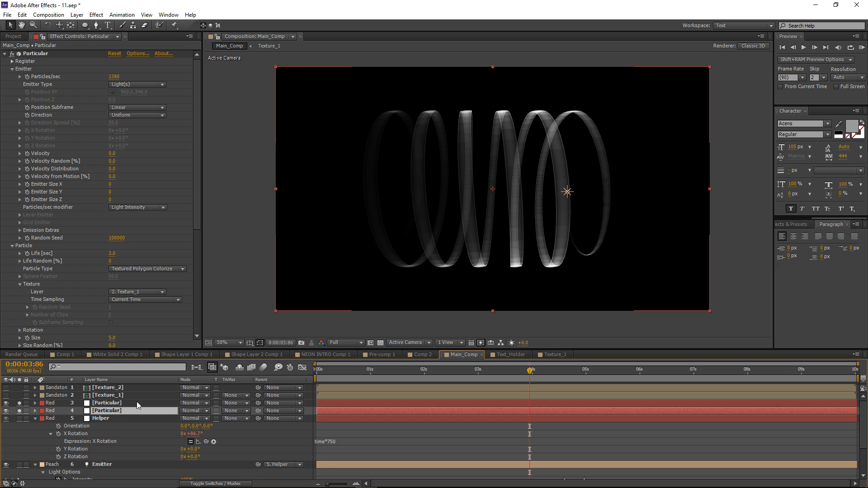
left_click(129, 403, "shift")
left_click(189, 403)
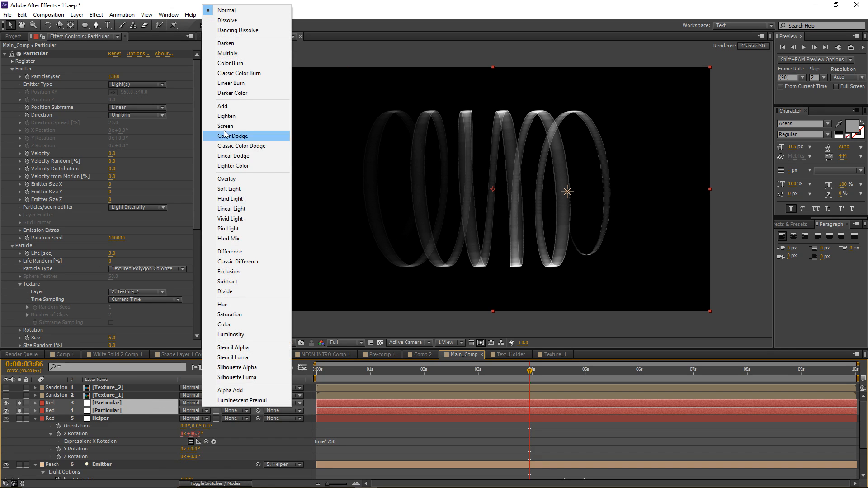
left_click(235, 106)
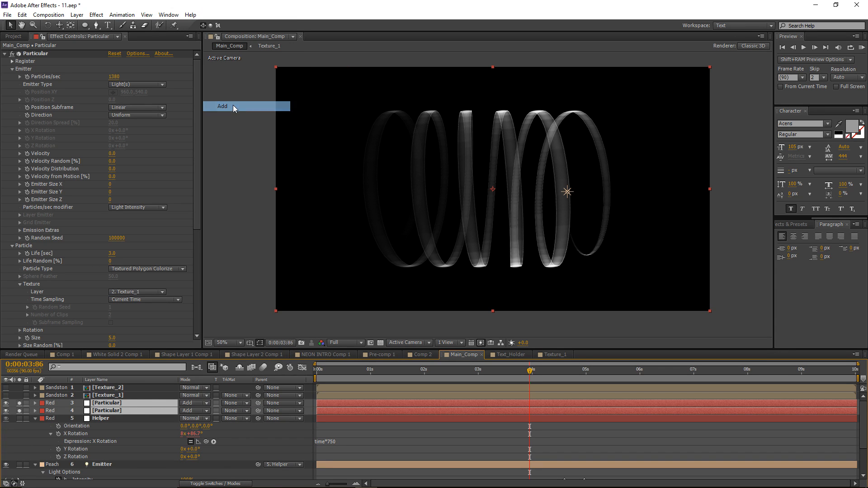
left_click(18, 410)
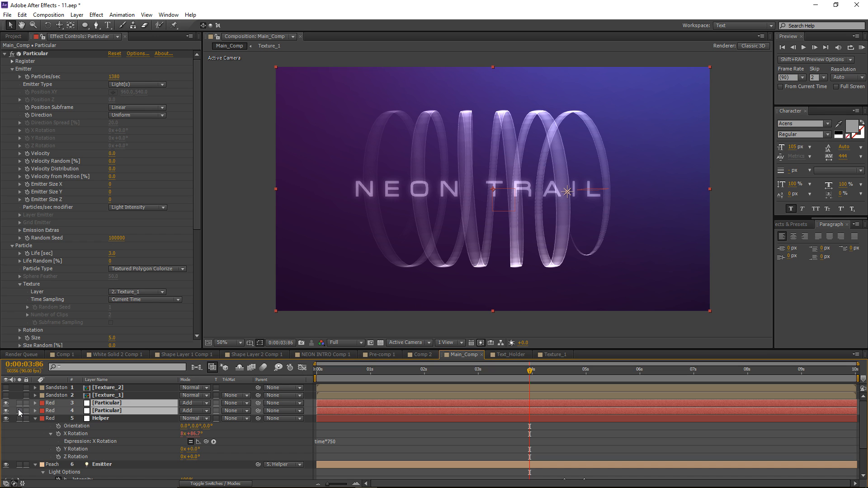
Set the particle color of the lower Particular layer to purple, B400FF.
scroll(154, 290, "down", 7)
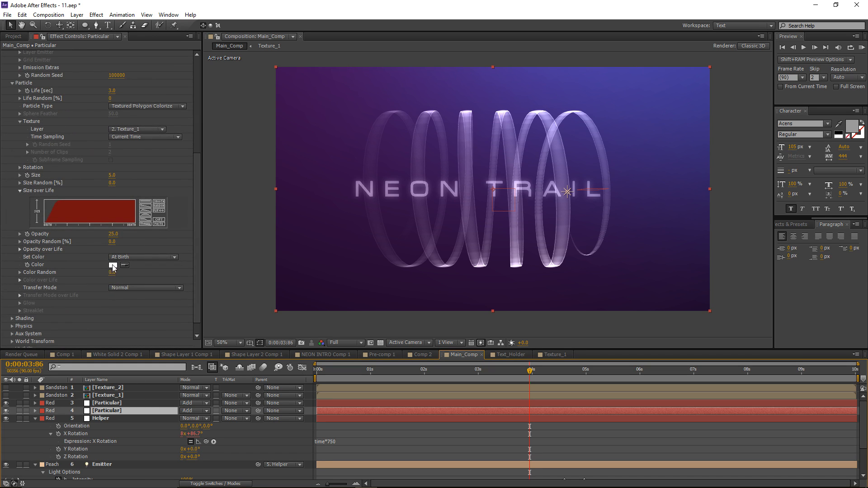
left_click(113, 265)
left_click(173, 304)
left_click_drag(144, 306, 194, 256)
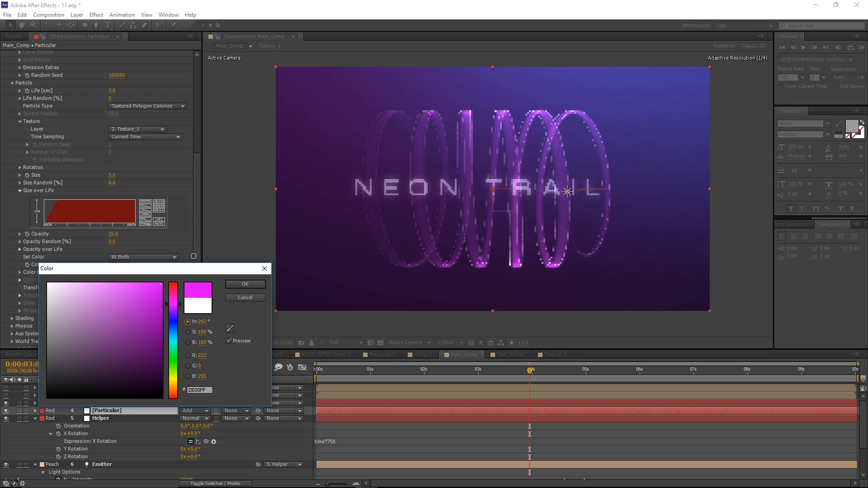
left_click(174, 307)
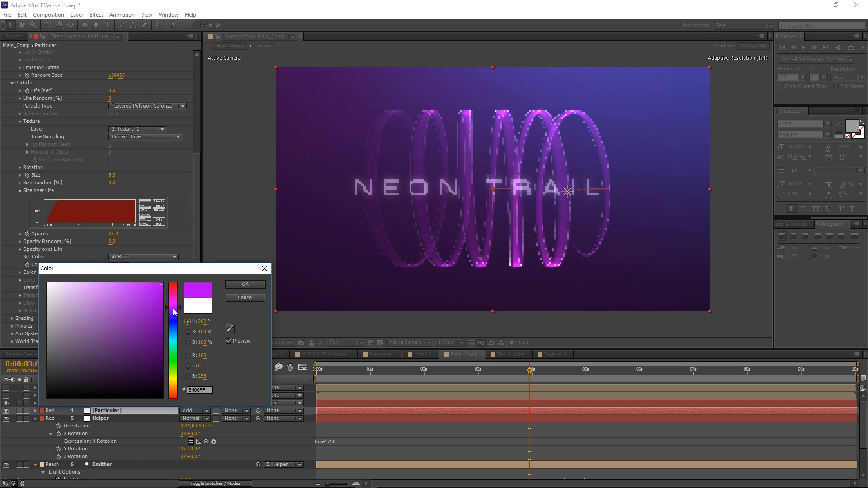
left_click(246, 284)
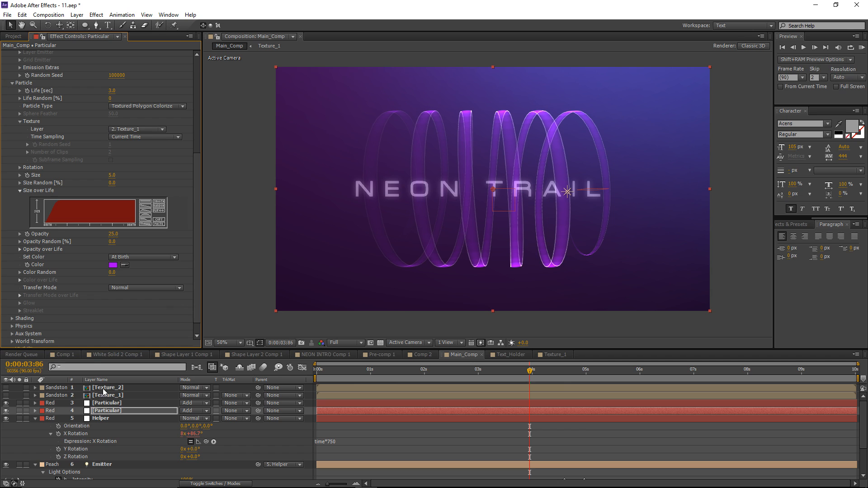
Set the particle color of the upper Particular layer to a bright, fully saturated blue.
left_click(106, 403)
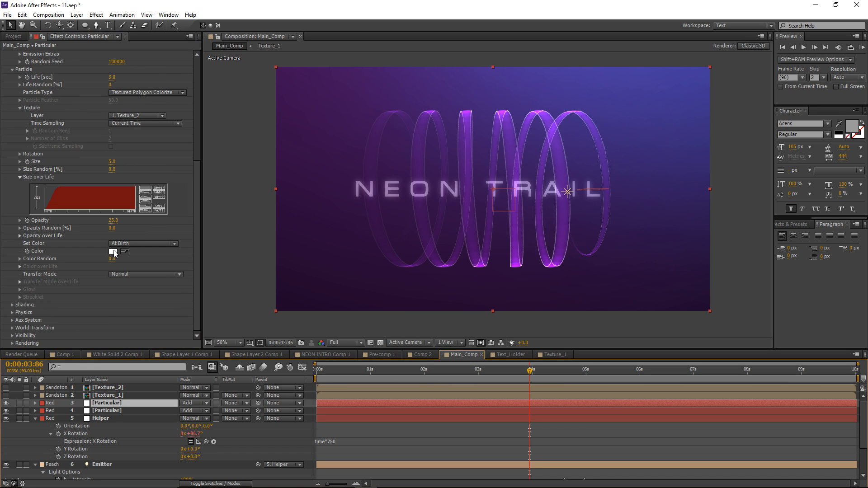
left_click(113, 252)
left_click(173, 336)
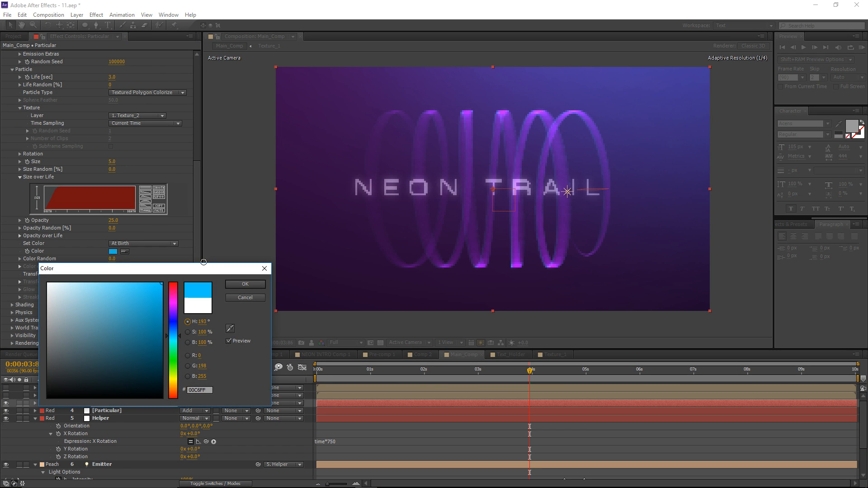
left_click_drag(174, 337, 174, 333)
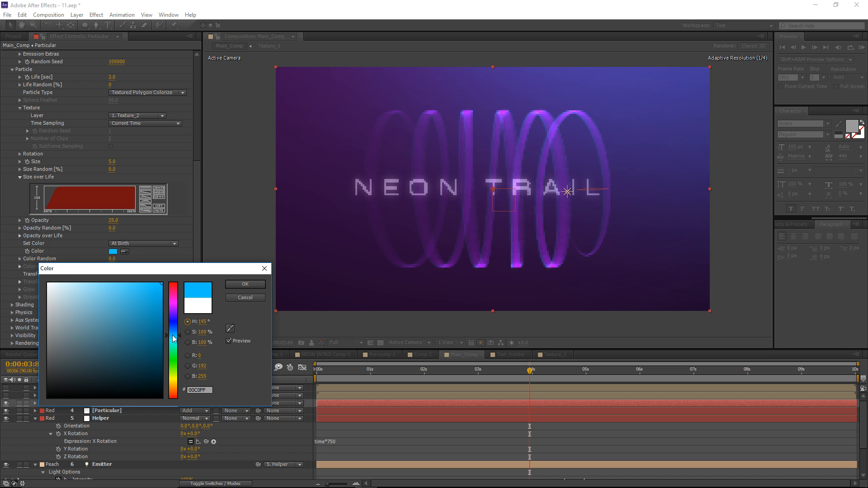
left_click(249, 287)
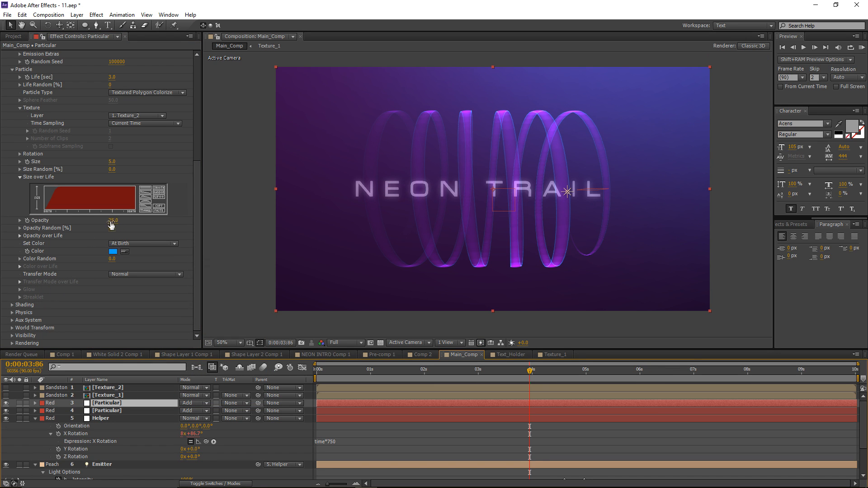
Raise the upper Particular layer's particle opacity to 100 and set its transfer mode to Add.
left_click_drag(113, 221, 139, 216)
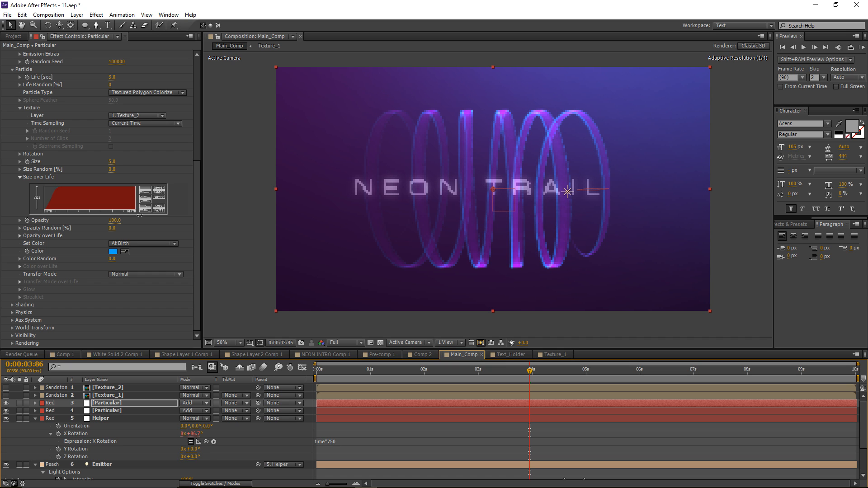
left_click(136, 274)
left_click(134, 294)
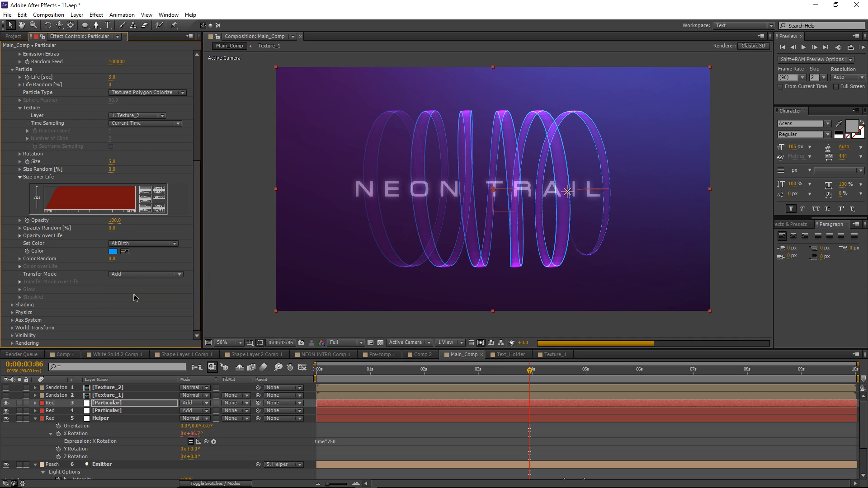
Set the particle transfer mode of the lower Particular layer to Add.
left_click(110, 411)
scroll(128, 234, "down", 1)
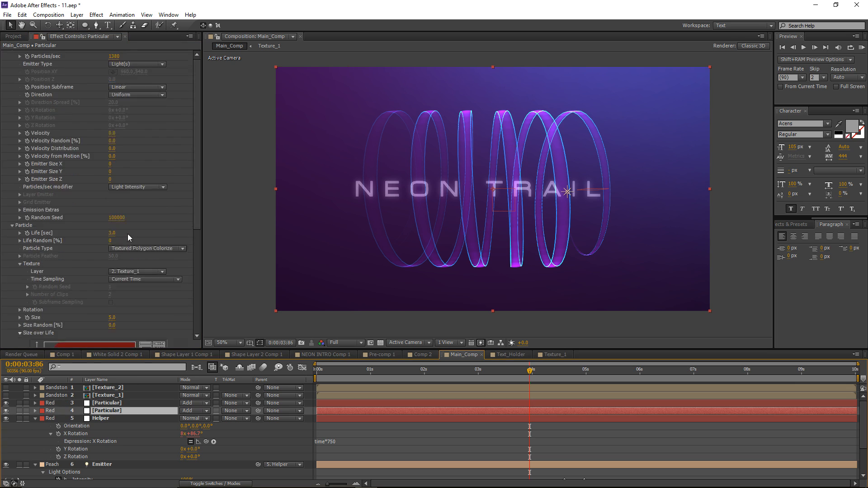
scroll(127, 234, "down", 5)
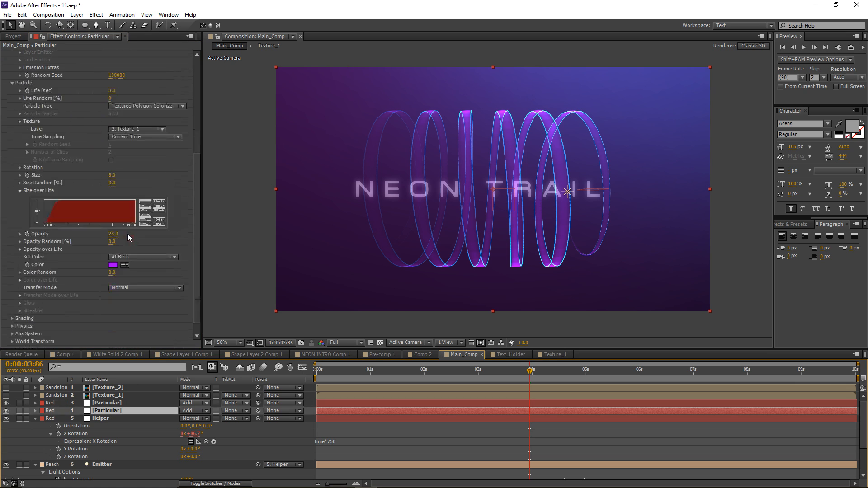
left_click(128, 289)
left_click(135, 309)
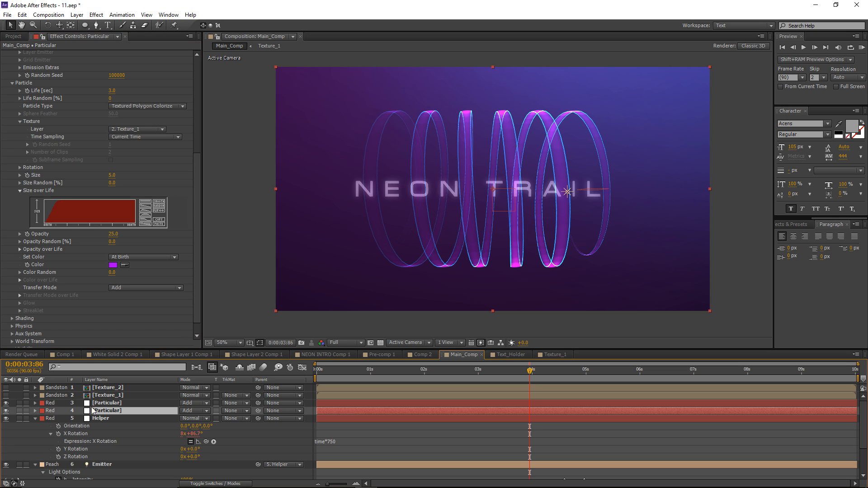
Check the two Particular layers in isolation and look through the Main_Comp layer stack.
left_click_drag(20, 403, 19, 410)
left_click(21, 411)
scroll(145, 274, "down", 1)
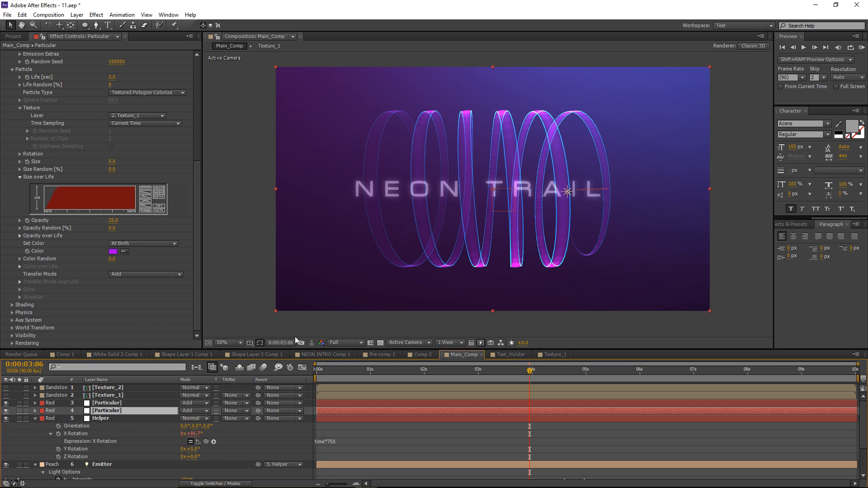
scroll(116, 425, "down", 2)
scroll(122, 434, "up", 2)
scroll(109, 441, "down", 1)
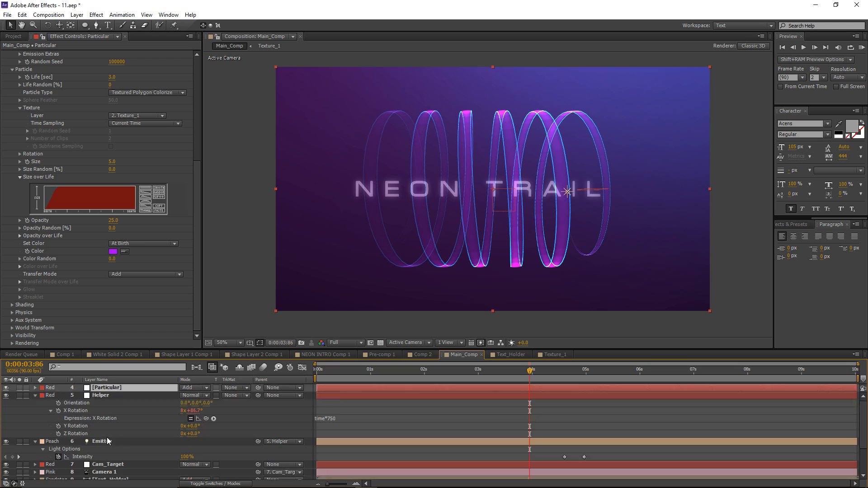
scroll(108, 442, "down", 2)
scroll(138, 449, "up", 3)
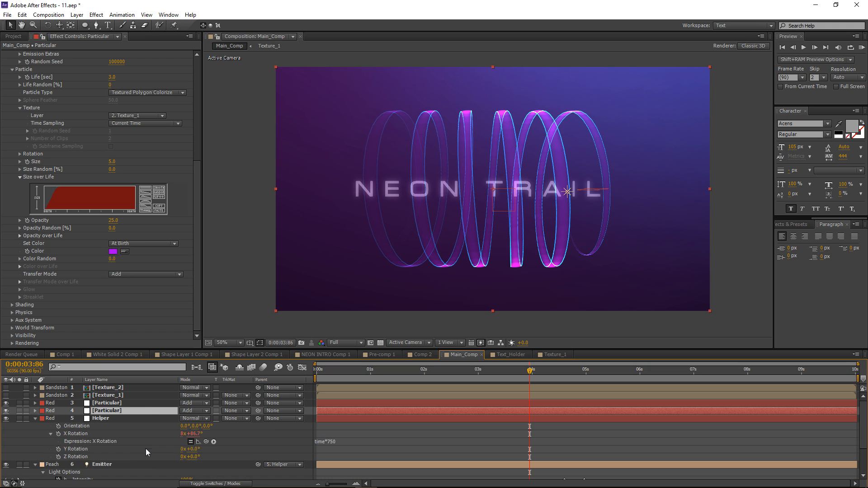
Solo the lower Particular layer, set its Visibility obscuration layer to Text_Holder, and unsolo it to check the text overlap.
left_click(19, 411)
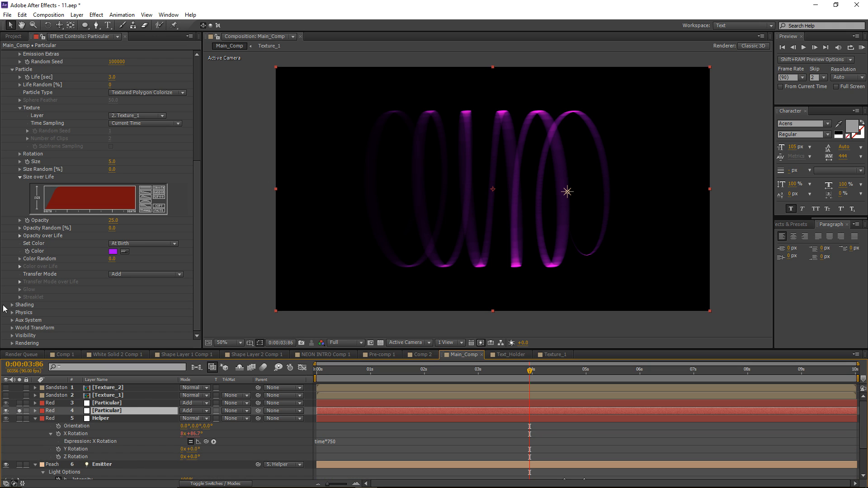
left_click(11, 335)
scroll(11, 340, "down", 4)
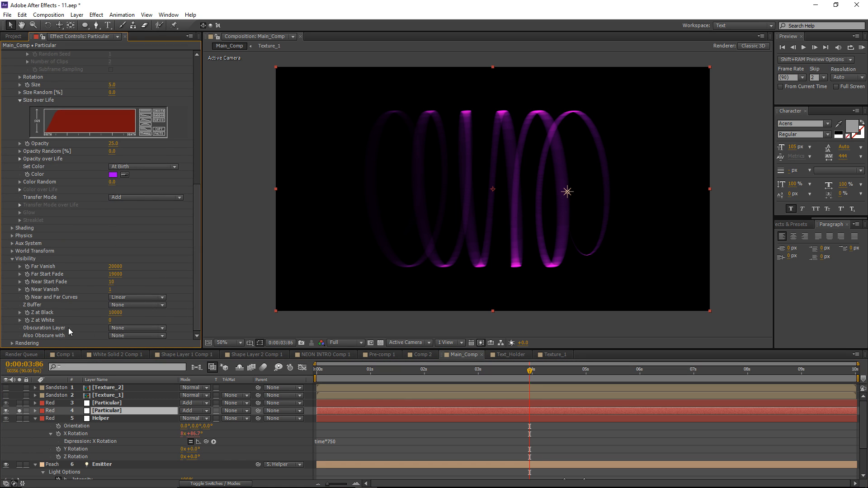
left_click(120, 329)
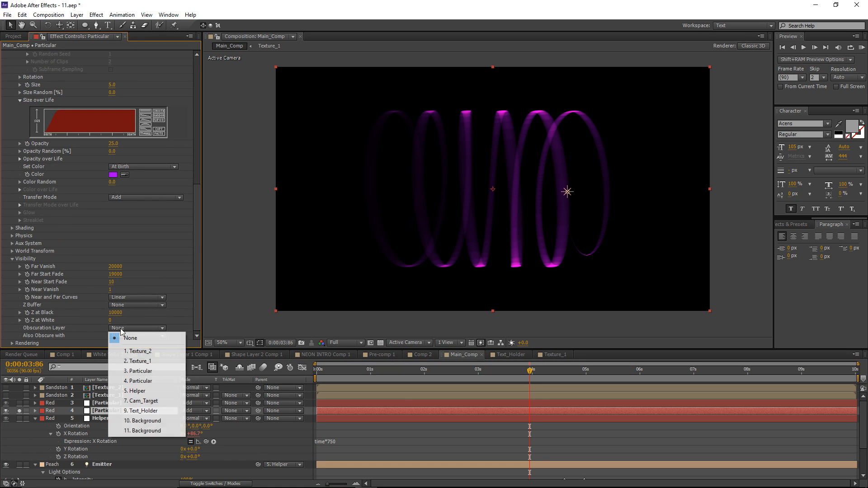
left_click(142, 411)
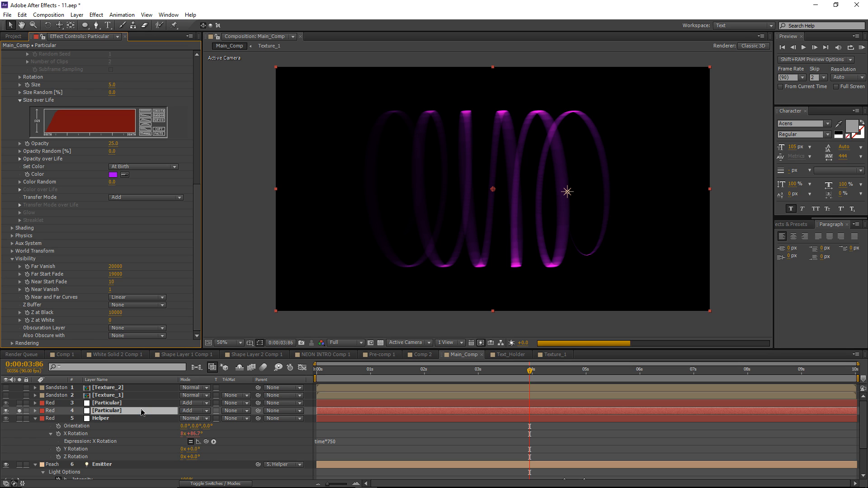
key("period")
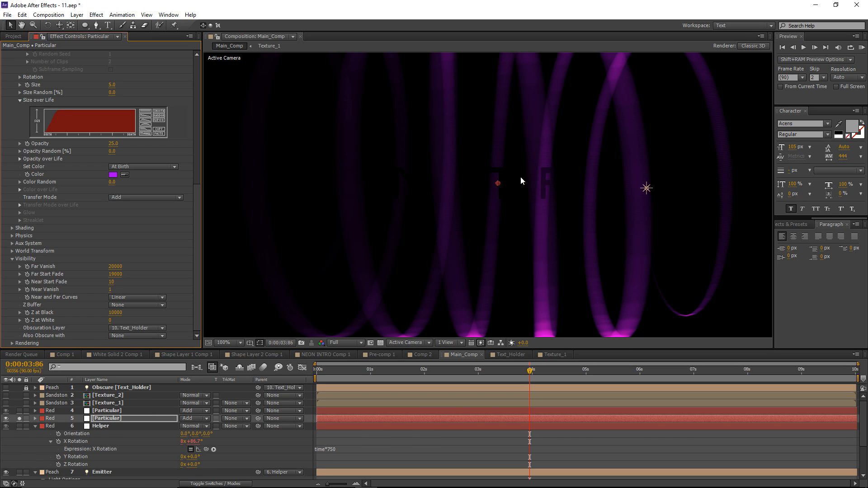
left_click(20, 419)
key("comma")
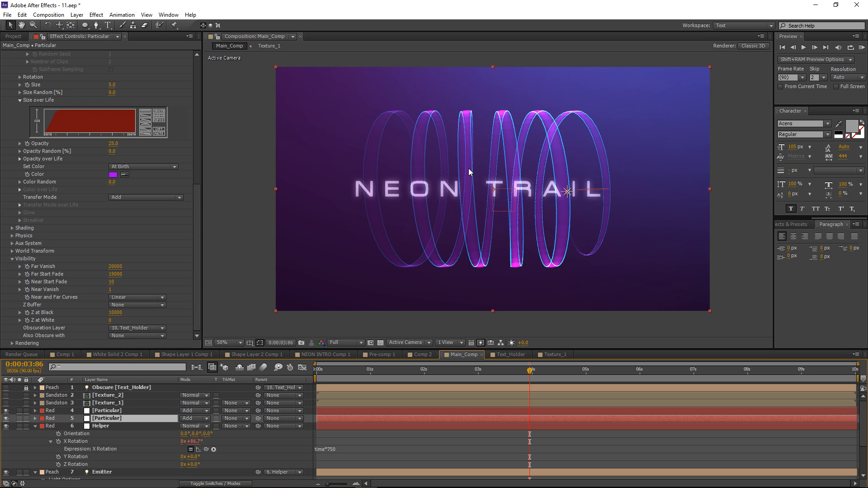
key("period")
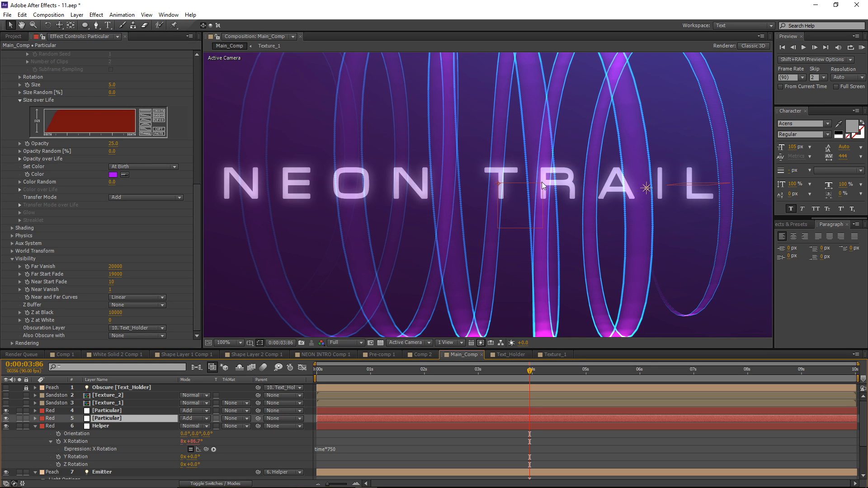
Set the Visibility obscuration layer of the upper Particular layer to Text_Holder and view the whole composition.
left_click(110, 411)
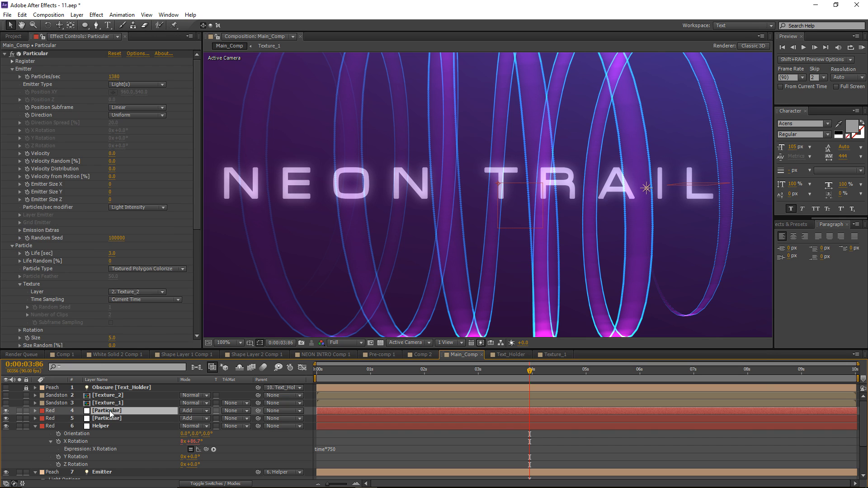
scroll(135, 227, "down", 5)
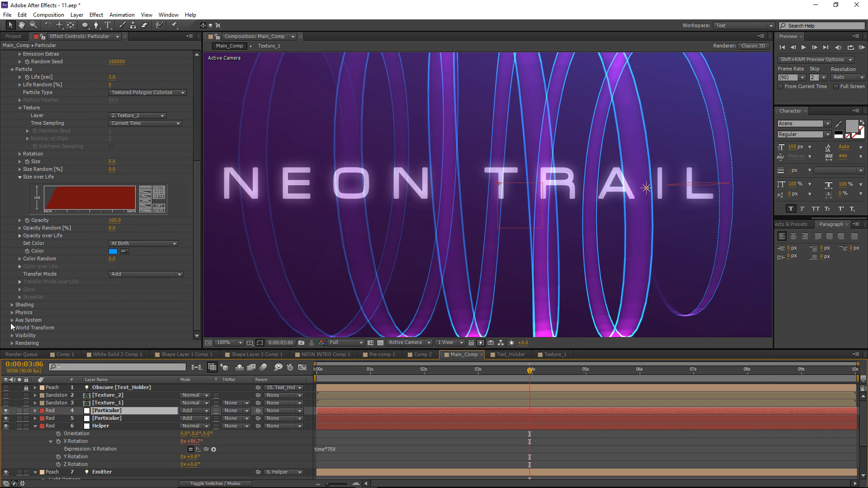
left_click(12, 335)
scroll(12, 336, "down", 2)
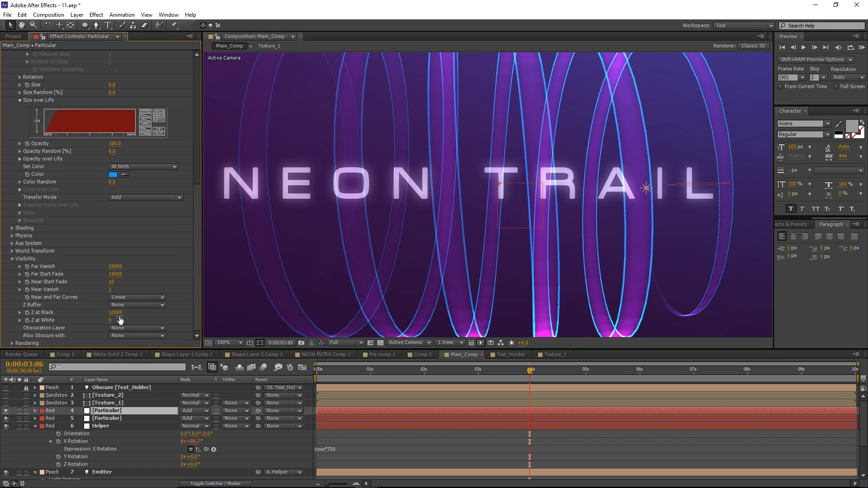
left_click(128, 329)
left_click(156, 410)
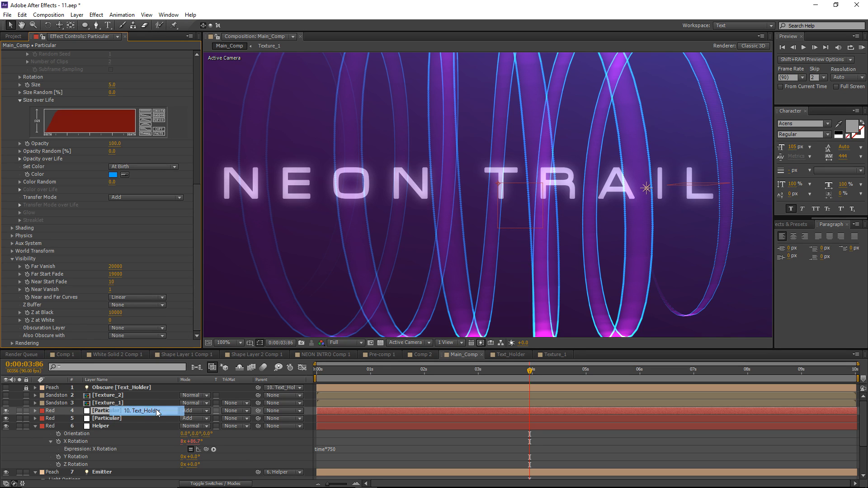
key("comma")
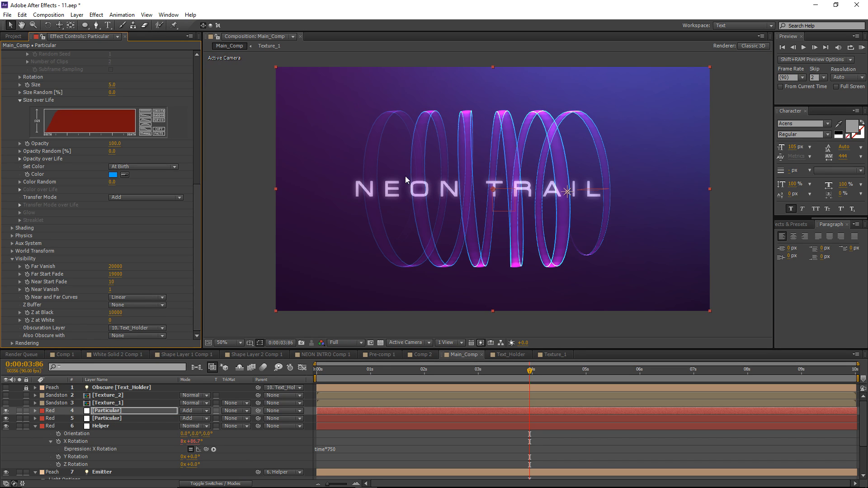
Apply a Glow effect to the upper Particular layer and duplicate that effect.
left_click(107, 412)
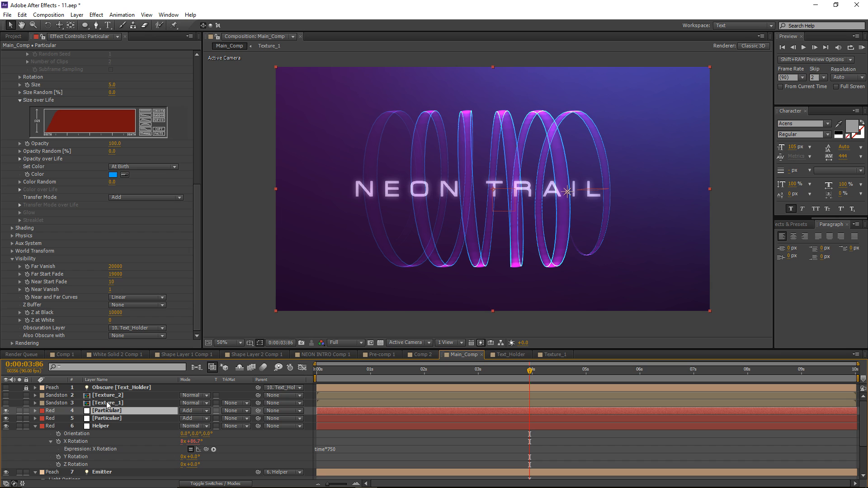
left_click(97, 15)
mouse_move(130, 239)
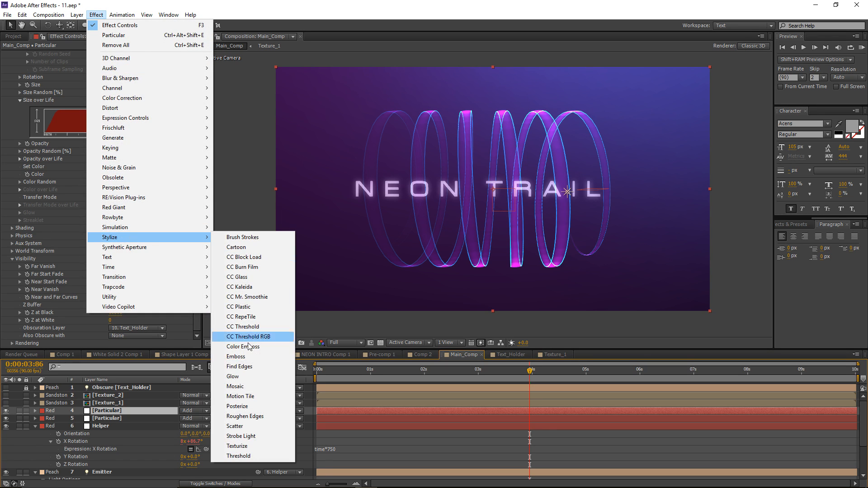
left_click(249, 376)
key("ctrl+d")
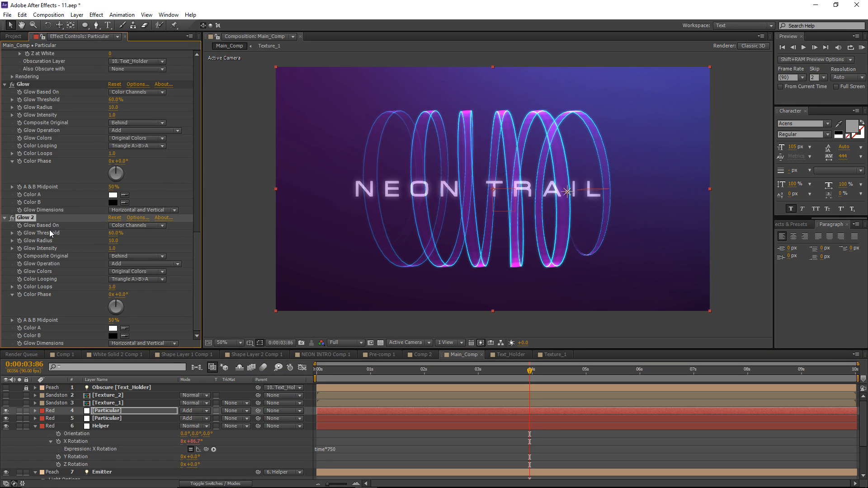
Set the second Glow's radius to 57 and threshold to 85.1%, and the first Glow's threshold to 76.9%.
left_click_drag(113, 240, 137, 236)
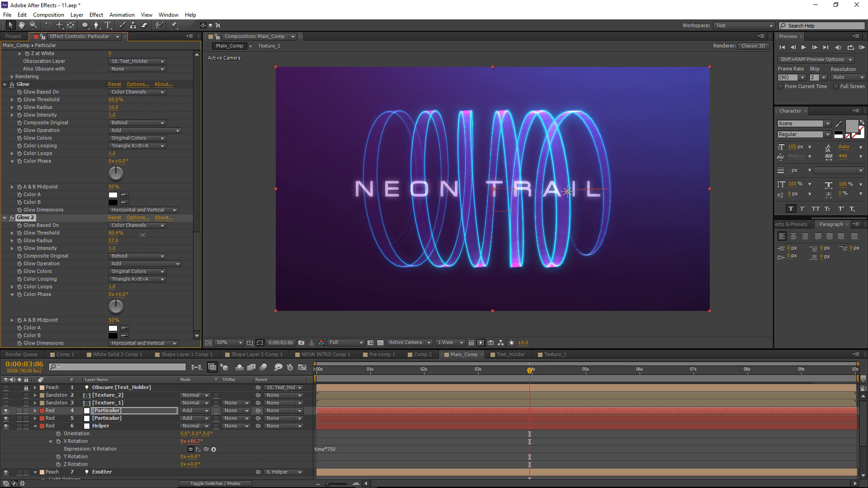
left_click_drag(113, 100, 137, 99)
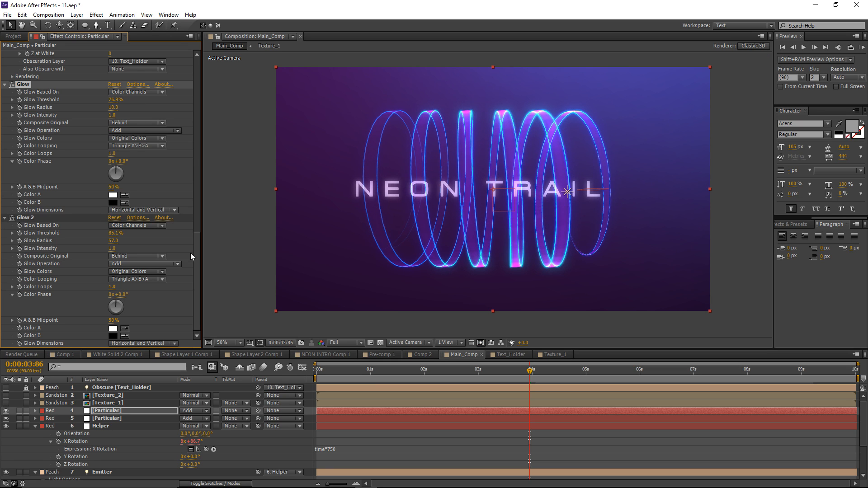
Duplicate the upper Particular layer with its glows and set the copy's particle size to 7.5.
left_click(101, 411)
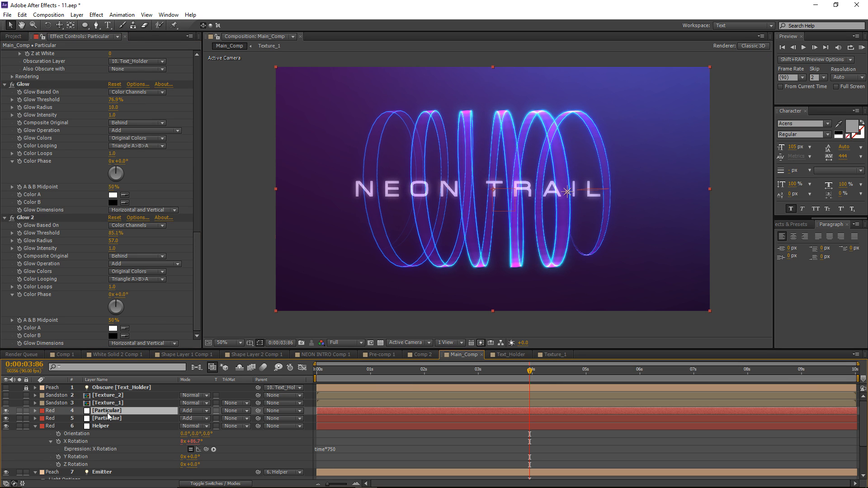
key("ctrl+d")
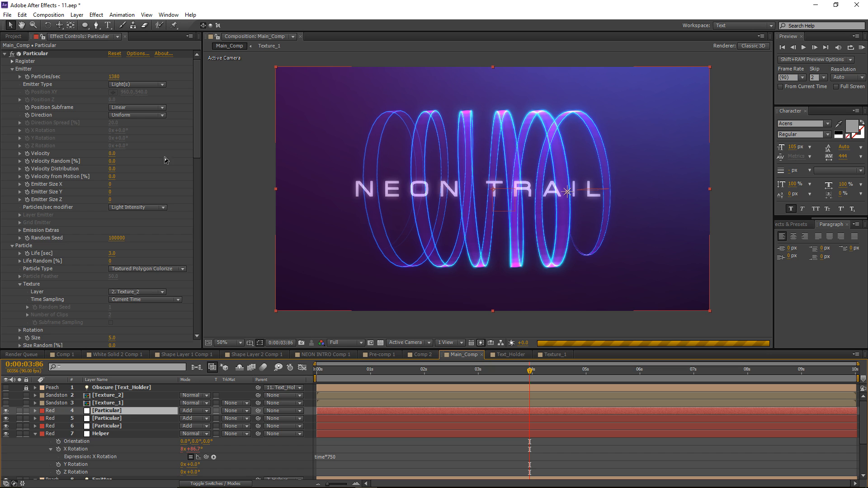
scroll(127, 167, "down", 3)
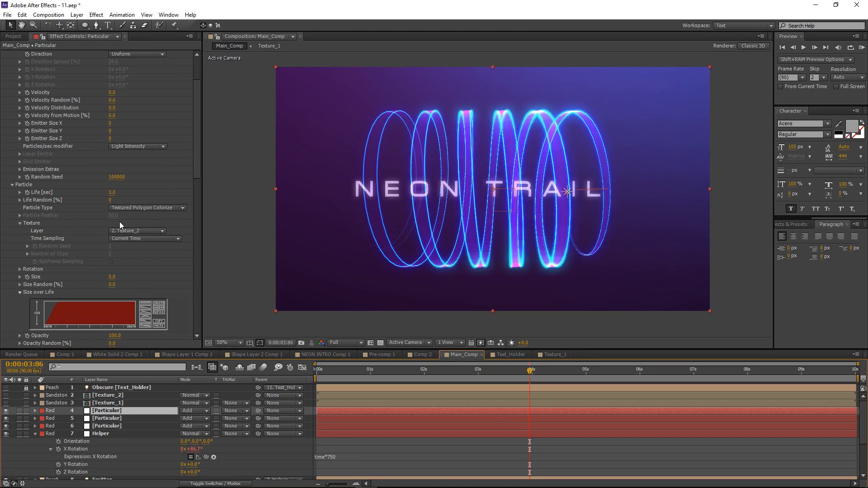
key("slash")
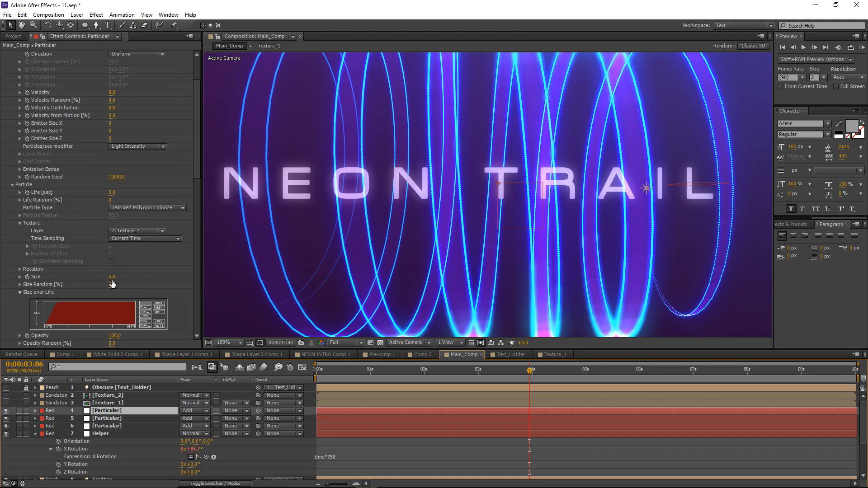
left_click(111, 278)
type("7.5")
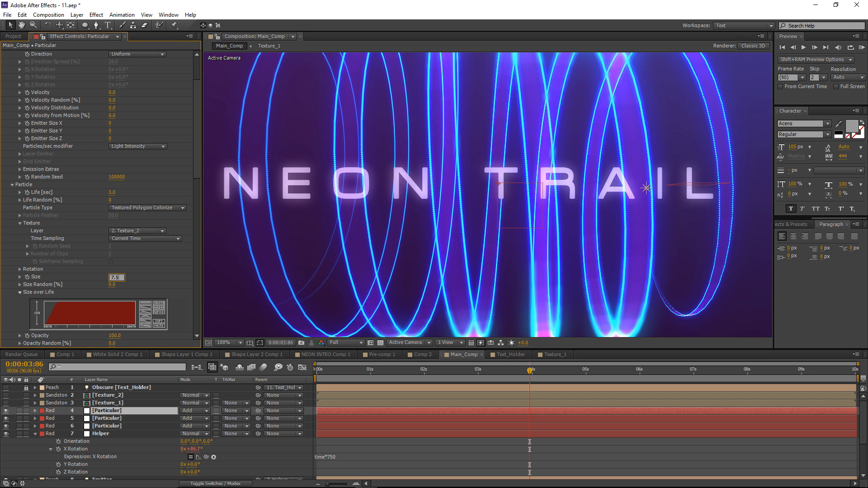
key("Return")
Change the particle color of the topmost Particular layer from blue to magenta.
scroll(126, 186, "down", 4)
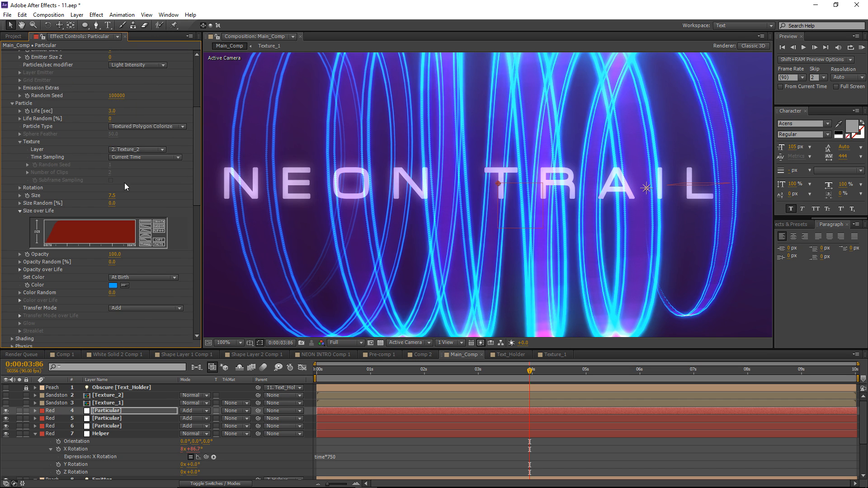
left_click(113, 285)
left_click_drag(174, 349, 176, 310)
left_click(237, 288)
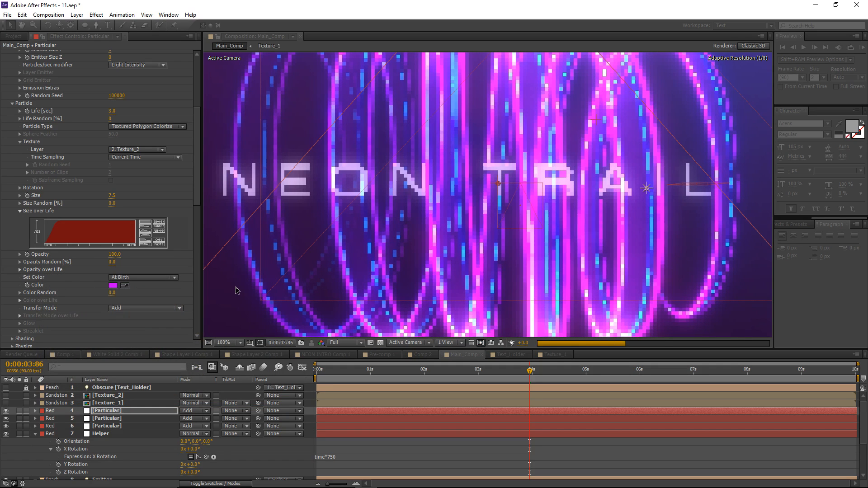
Duplicate the blue Particular layer and place the copy above the other Particular layers.
left_click(113, 419)
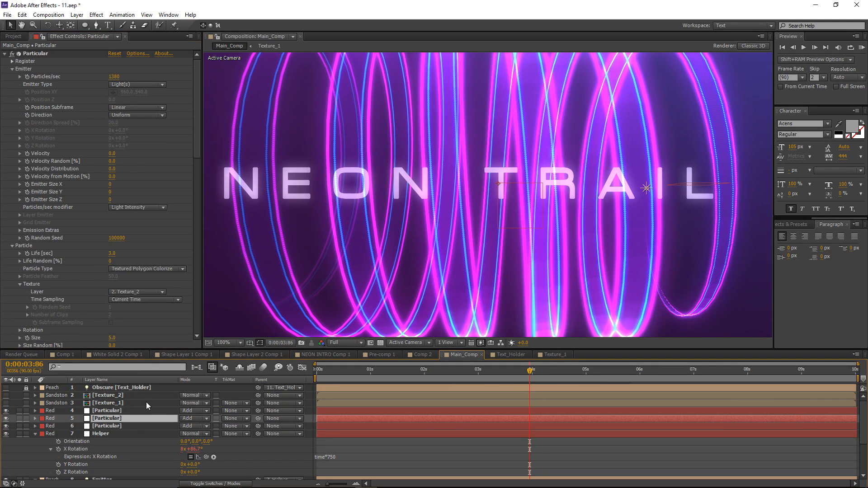
key("ctrl+d")
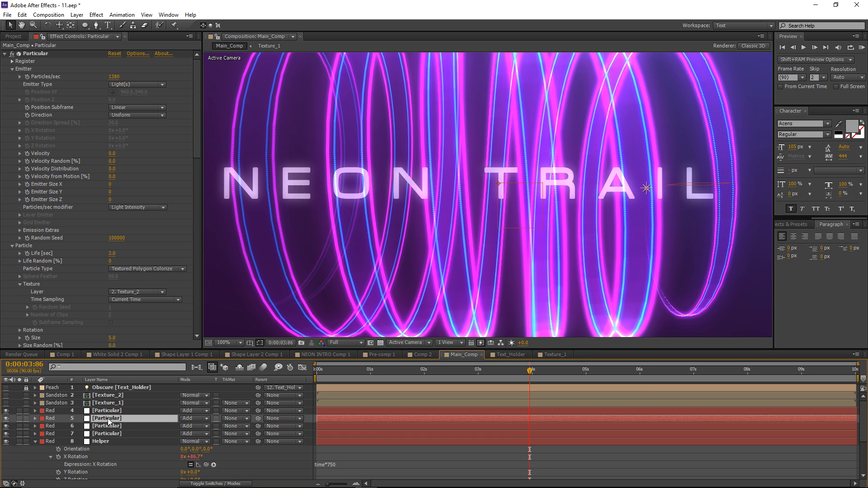
left_click(108, 411)
Set the particle size of the topmost blue Particular layer to 10 and view the whole composition.
scroll(135, 206, "down", 5)
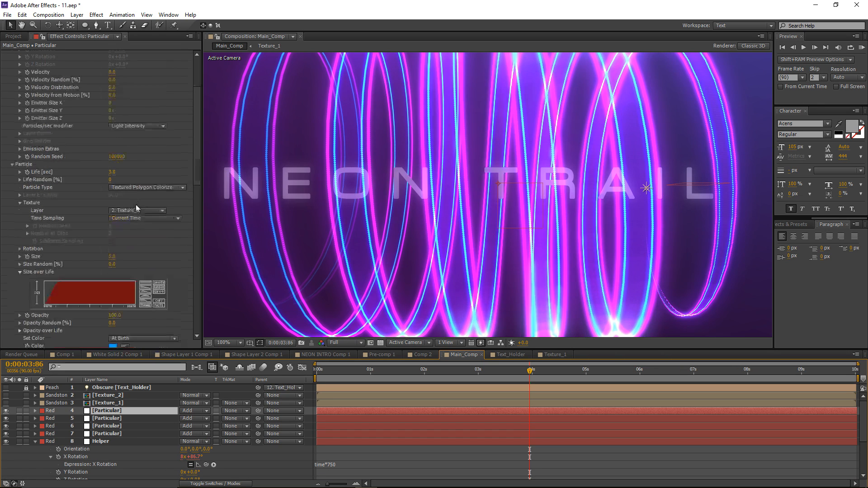
left_click(113, 217)
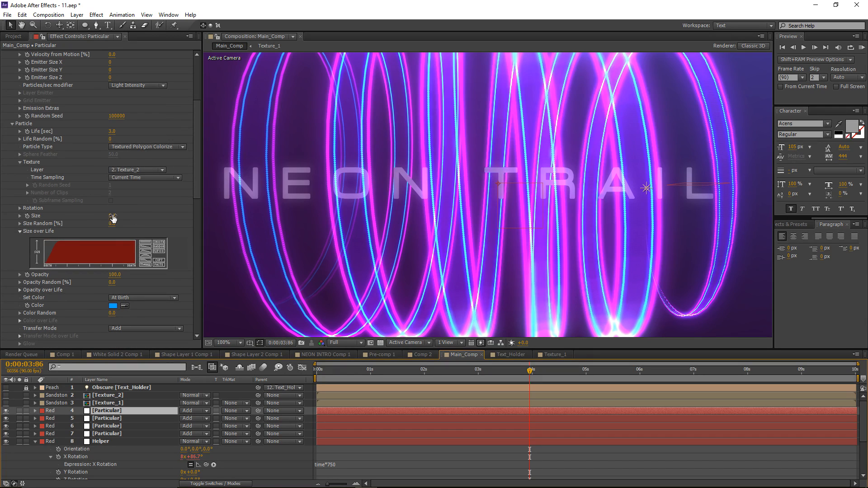
key("Return")
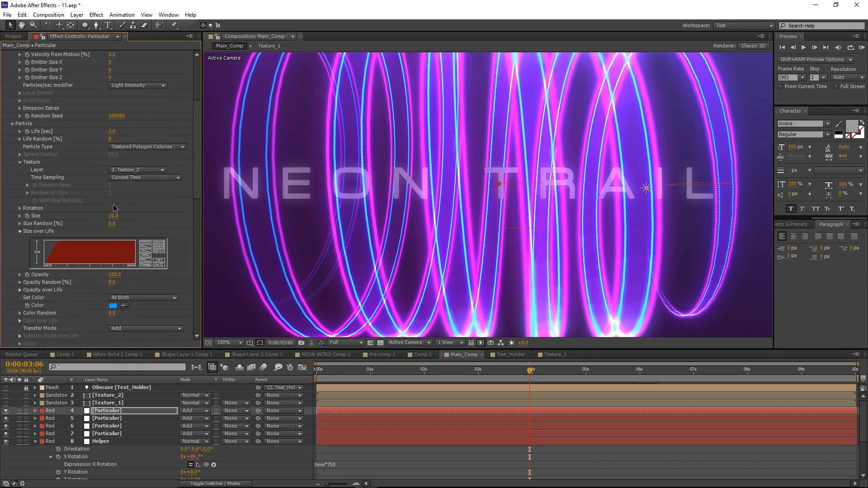
key("comma")
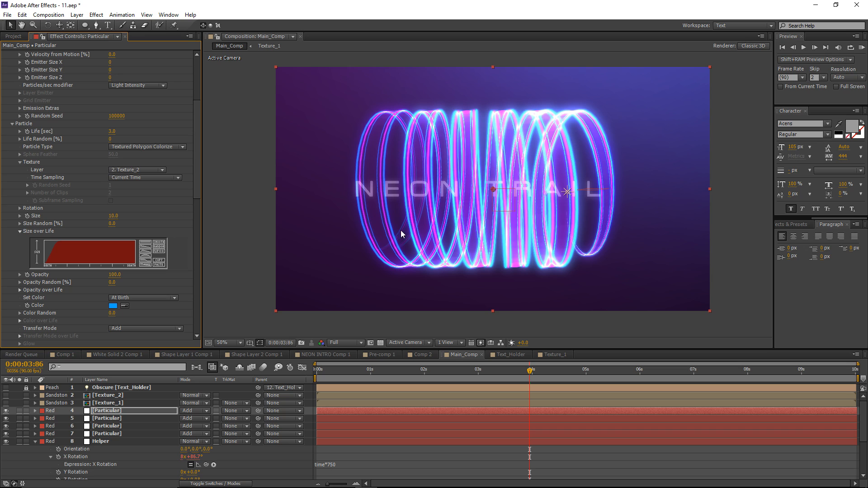
Lower the particle opacity of the topmost blue Particular layer to 50.
left_click(115, 410)
left_click(114, 275)
type("50")
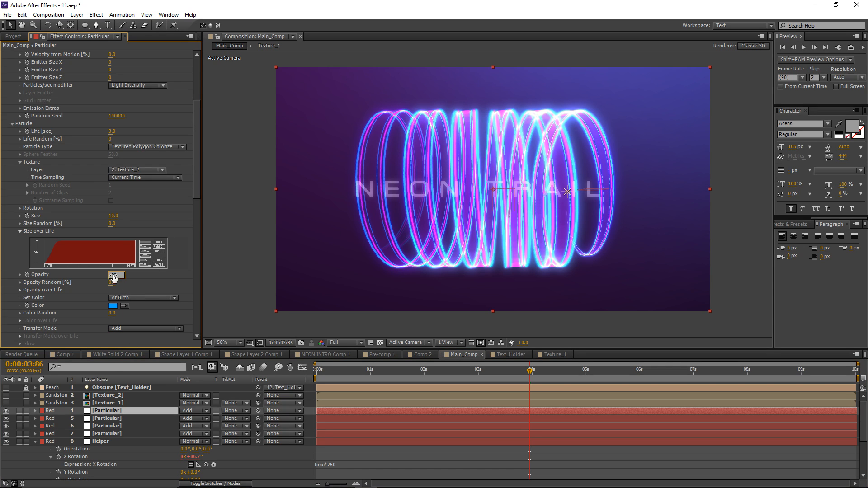
key("Return")
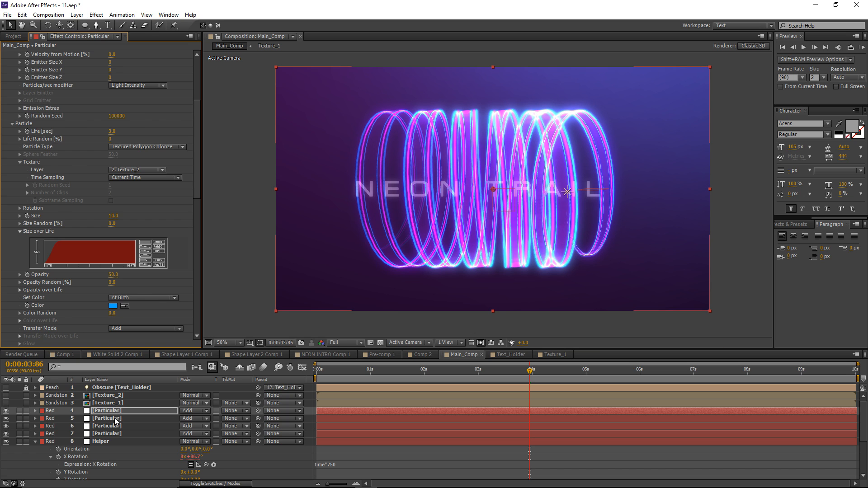
Lower the particle opacity of the magenta Particular layer with size 7.5 to 50.
left_click(115, 419)
scroll(117, 277, "down", 5)
left_click(116, 275)
type("5")
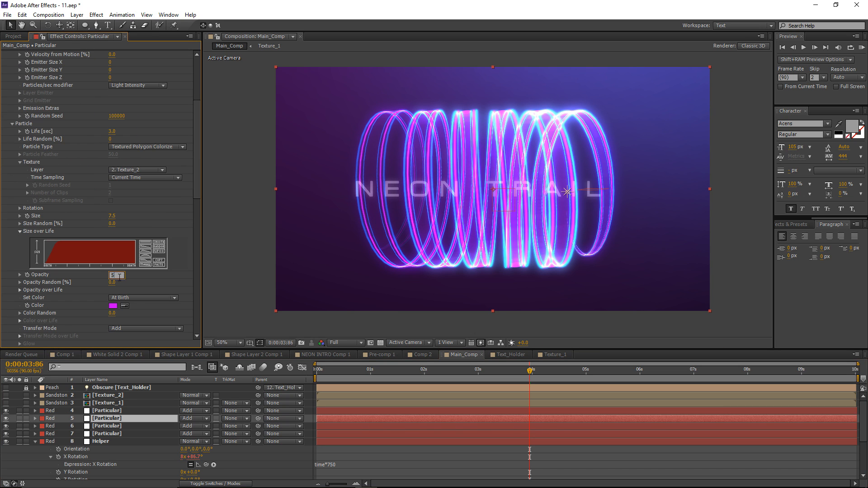
type("0")
key("Return")
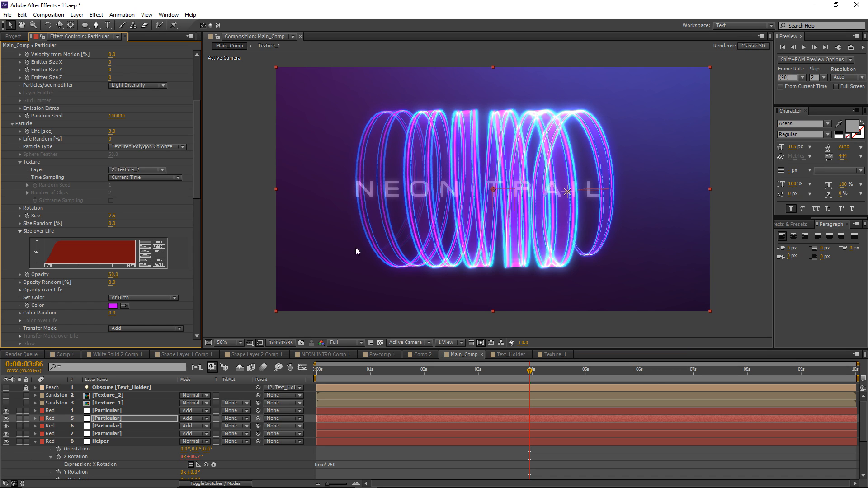
Open the Texture_2 composition from its layer in Main_Comp.
left_click(546, 355)
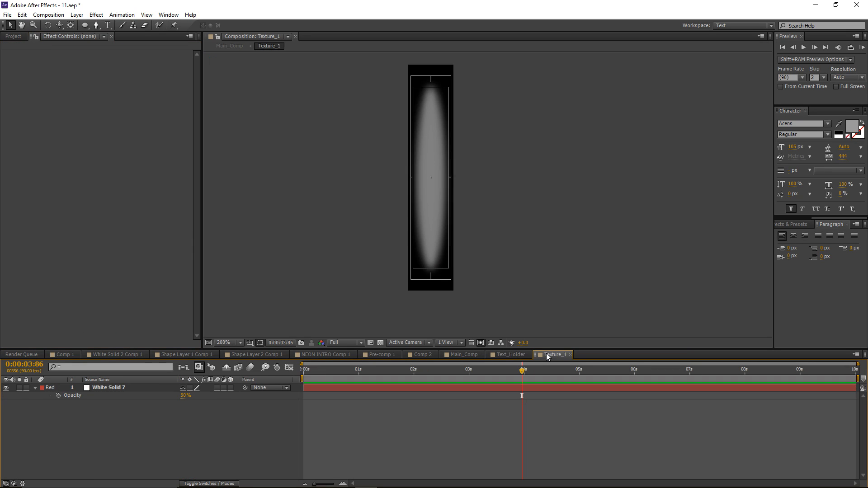
left_click(457, 355)
left_click(105, 396)
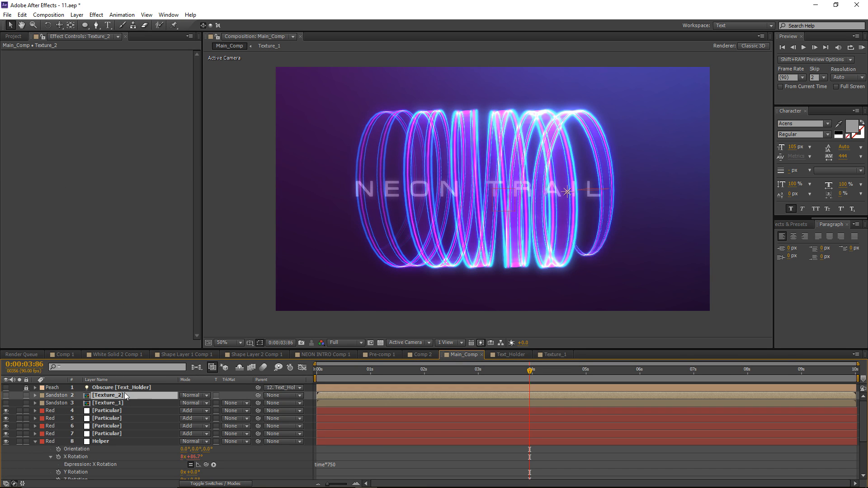
double_click(115, 396)
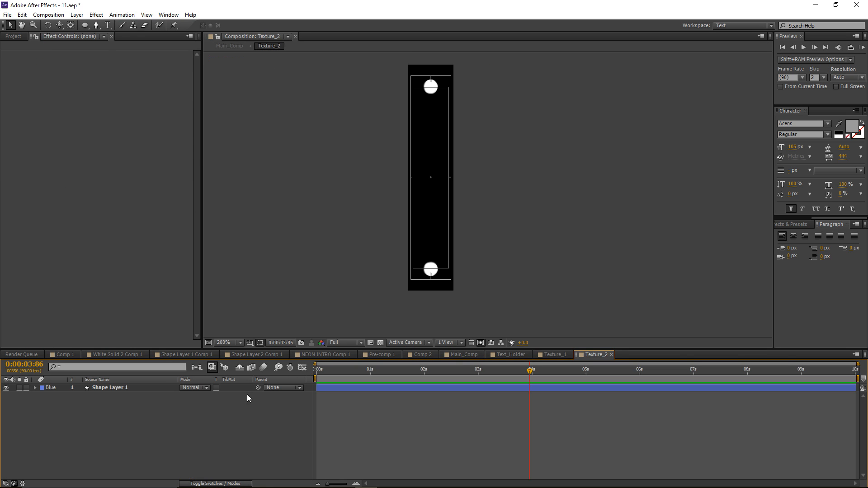
Set the ellipse size of Shape Layer 1 in Texture_2 to 10 by 10 and check the trail in Main_Comp.
left_click(112, 388)
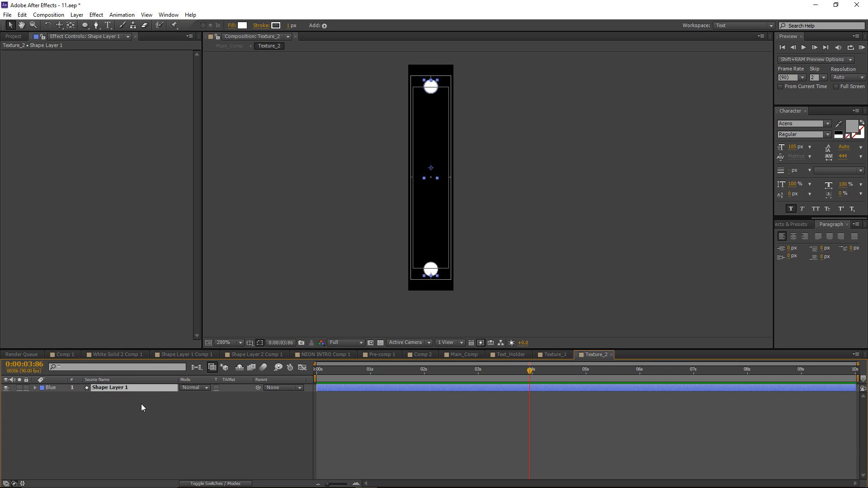
key("u")
key("u")
left_click(195, 419)
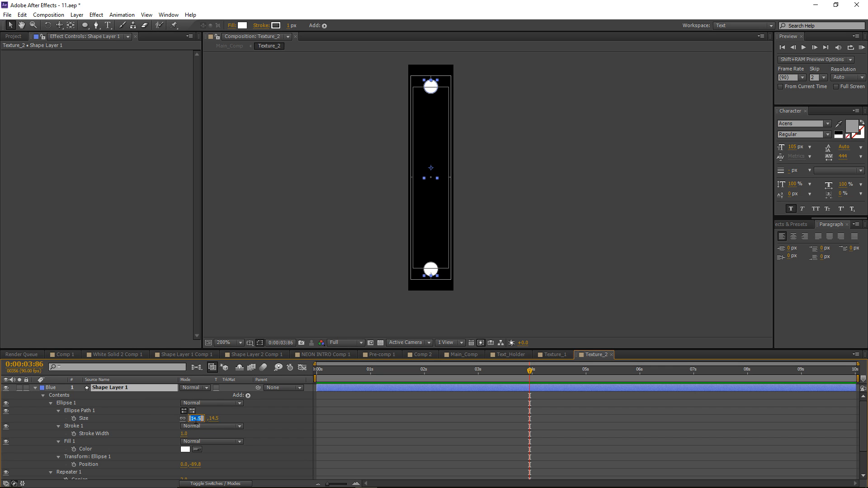
type("10")
key("Return")
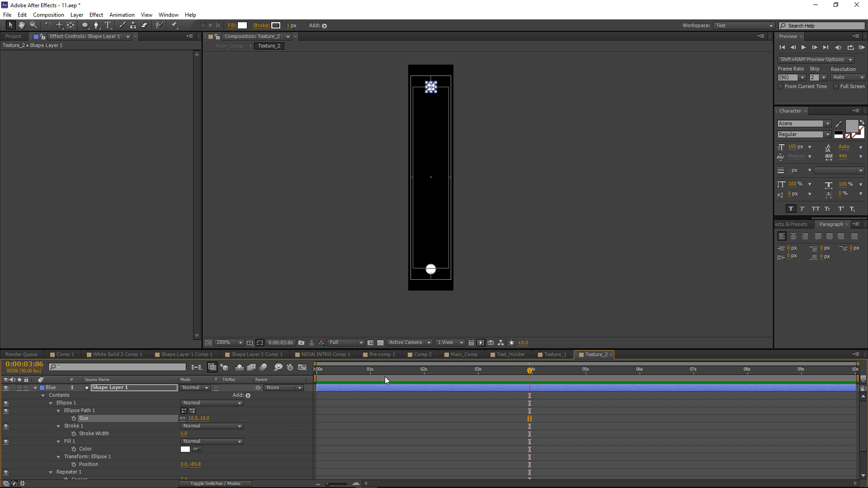
left_click(456, 355)
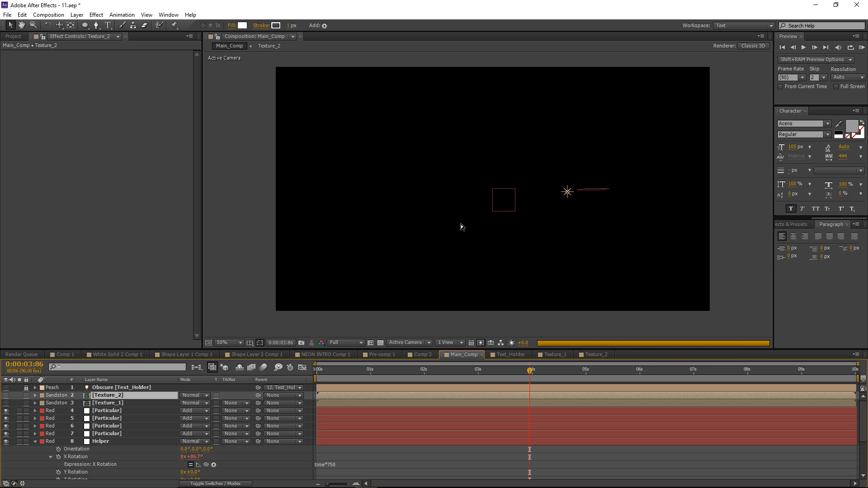
key("period")
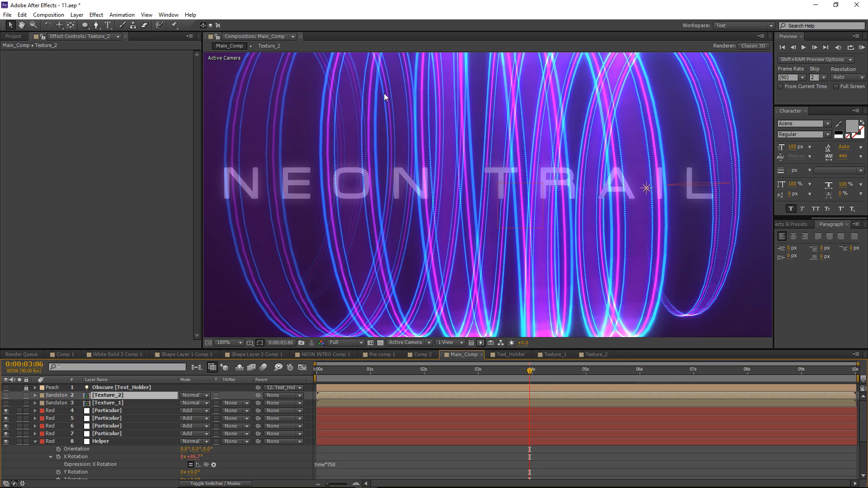
Fit the whole Main_Comp frame in view and collapse the expanded properties of the Helper and Emitter layers.
left_click_drag(384, 93, 367, 121)
key("comma")
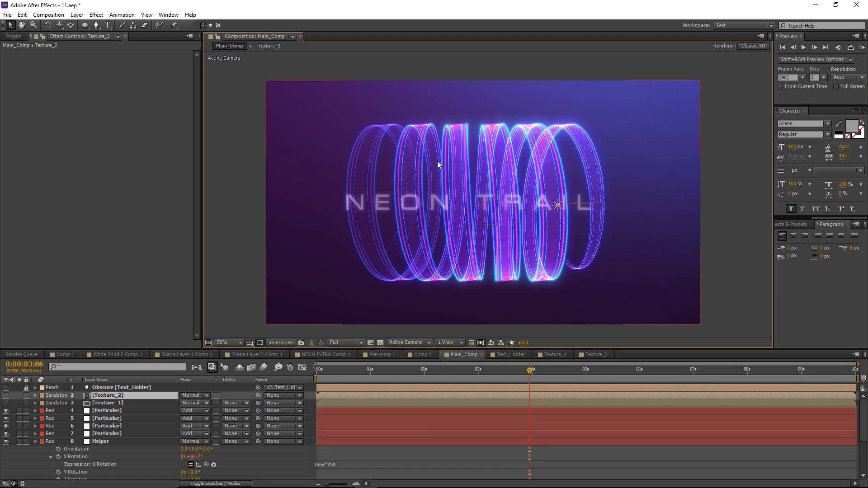
left_click(34, 441)
left_click(35, 449)
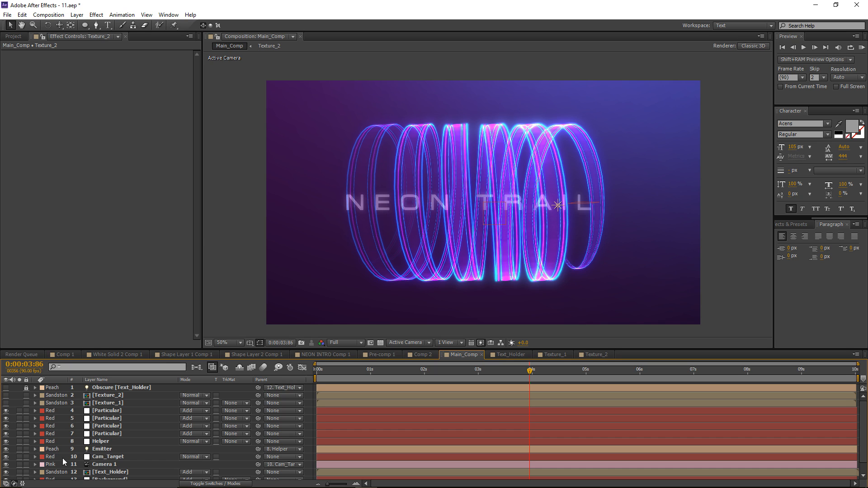
Start keyframing the Y Rotation of Cam_Target at 0:00:00:76, trying about 51° and undoing that value.
left_click(127, 459)
scroll(122, 458, "down", 1)
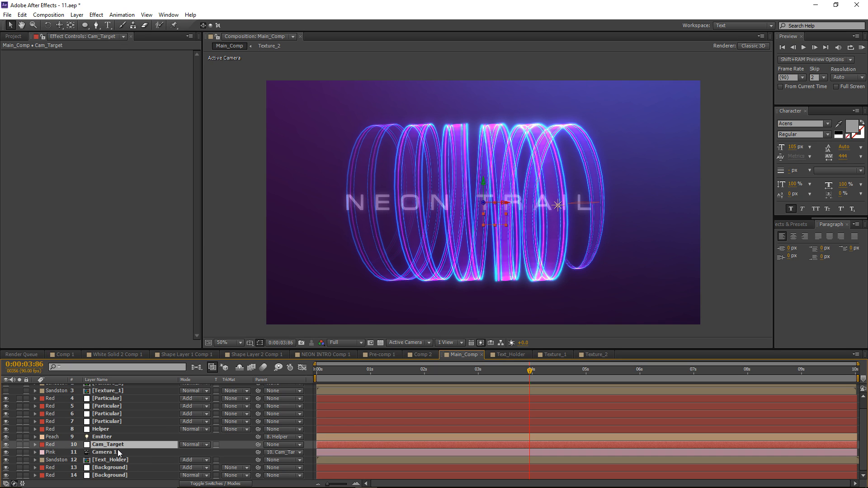
key("r")
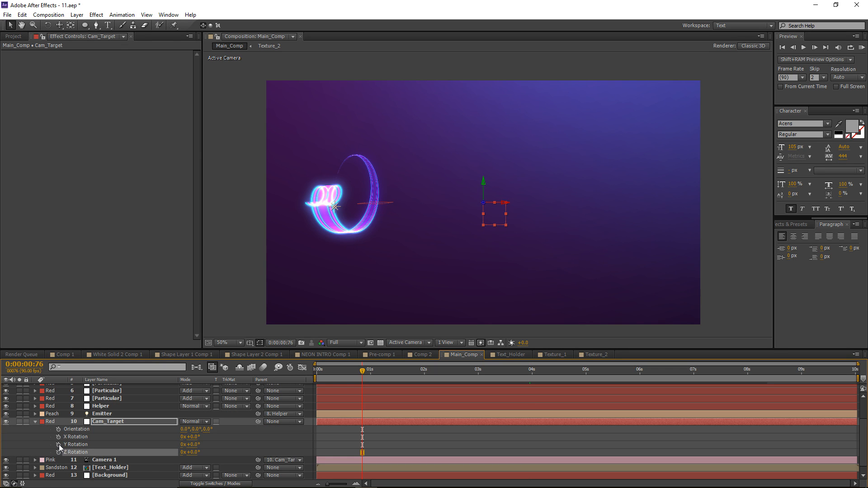
left_click(58, 445)
left_click_drag(194, 445, 216, 443)
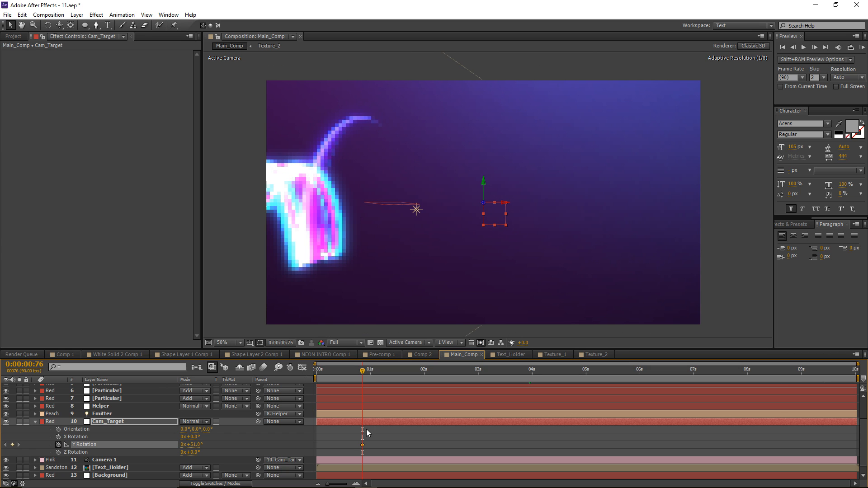
key("ctrl+z")
Add a Y Rotation keyframe of 0° to Cam_Target at 0:00:05:03.
left_click(595, 379)
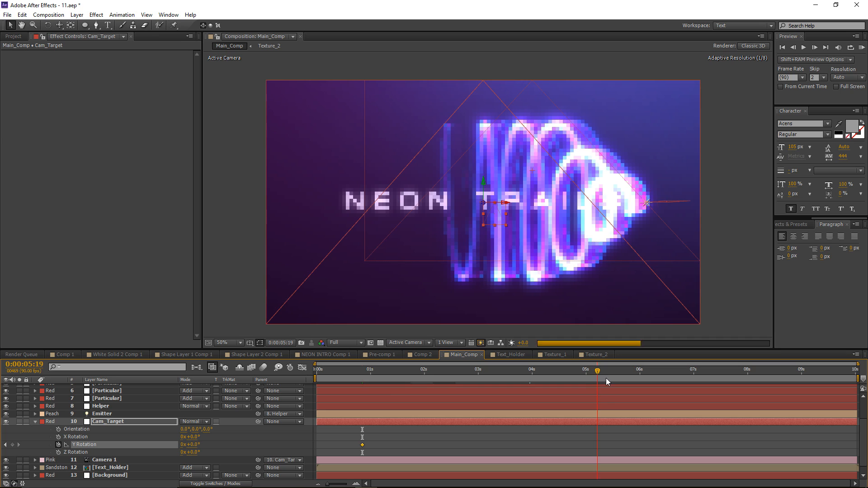
left_click_drag(606, 378, 588, 378)
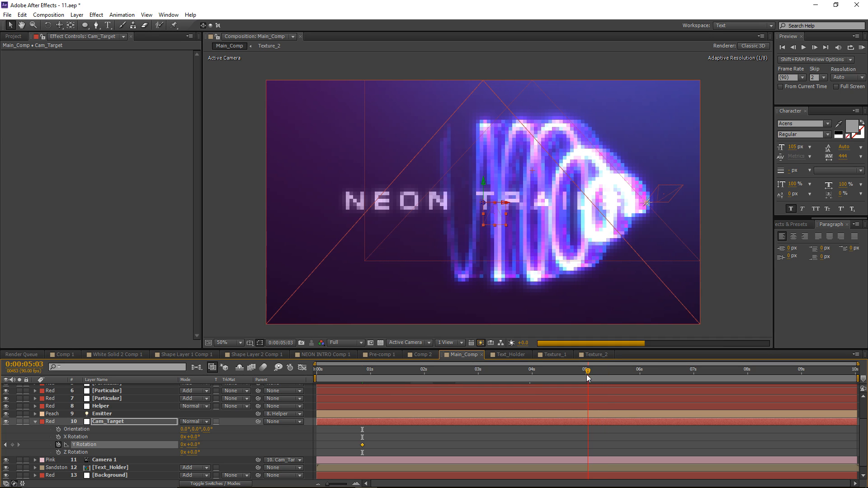
left_click(12, 445)
Set the Y Rotation keyframe of Cam_Target at 0:00:00:76 to 52°.
left_click(367, 376)
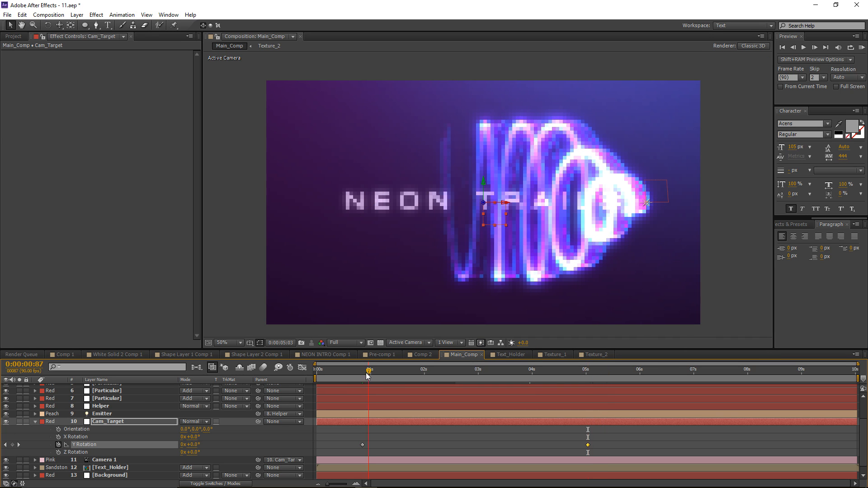
left_click_drag(367, 375, 362, 377)
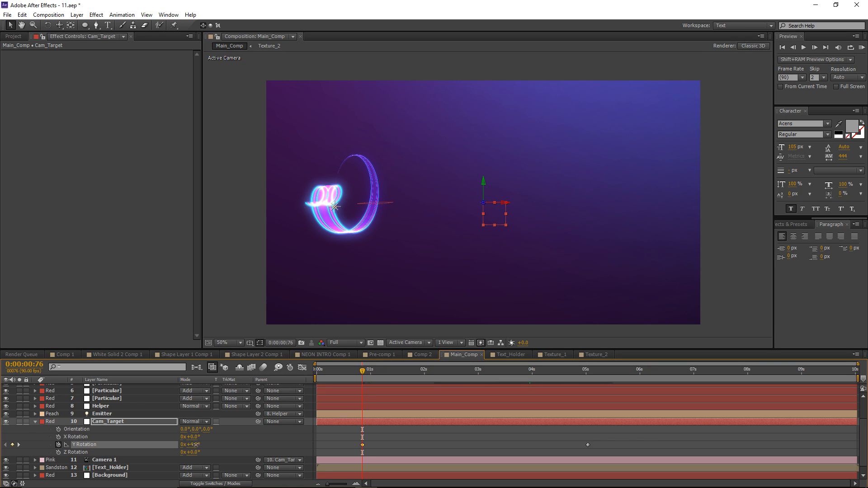
left_click_drag(191, 444, 214, 443)
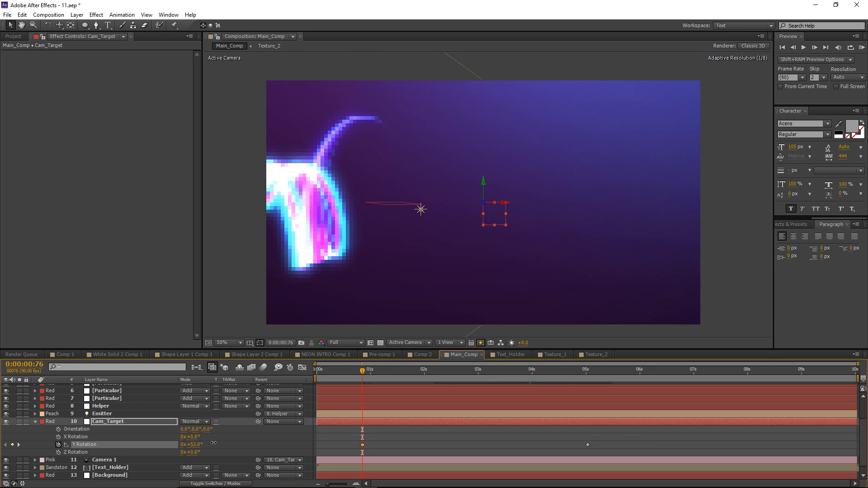
Separate the Position property of Cam_Target into individual X, Y and Z dimensions.
left_click(148, 423)
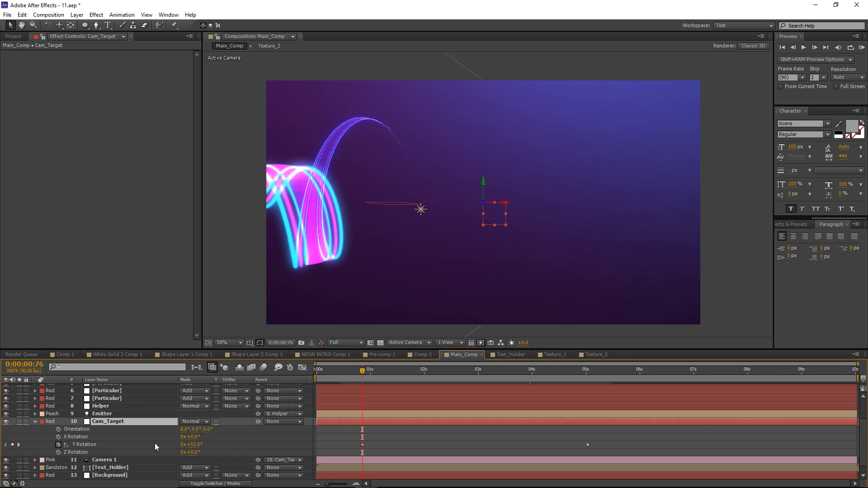
key("p")
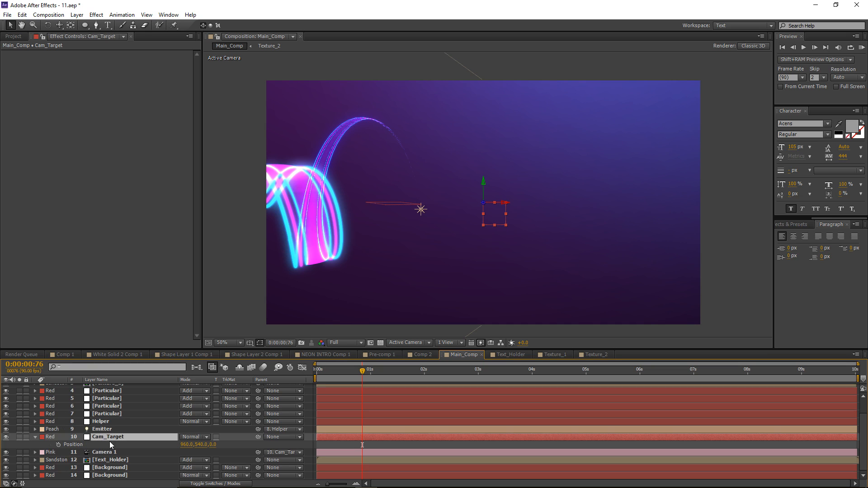
right_click(100, 444)
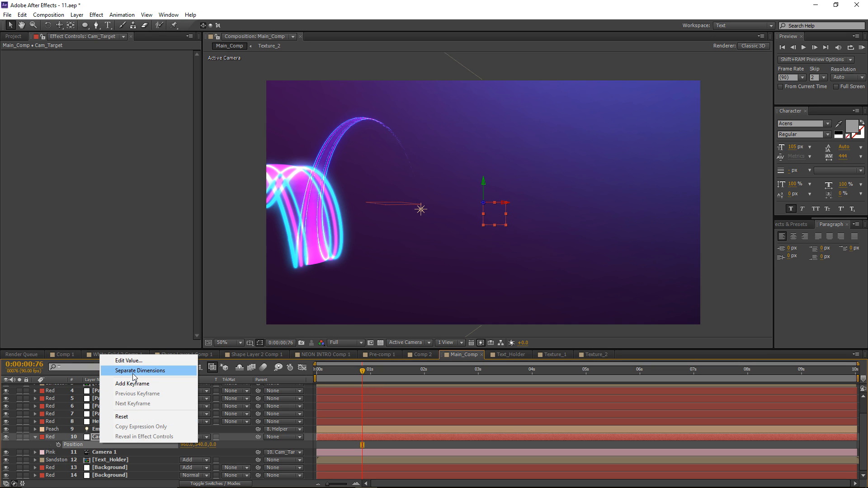
left_click(134, 377)
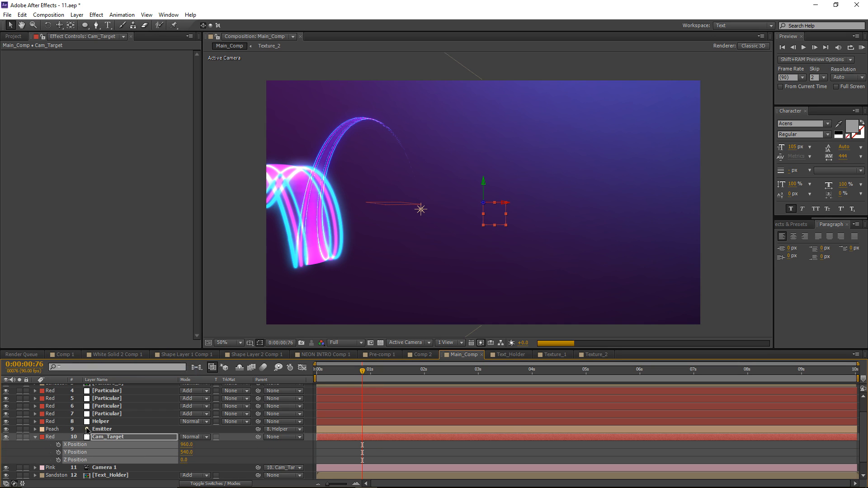
left_click(348, 449)
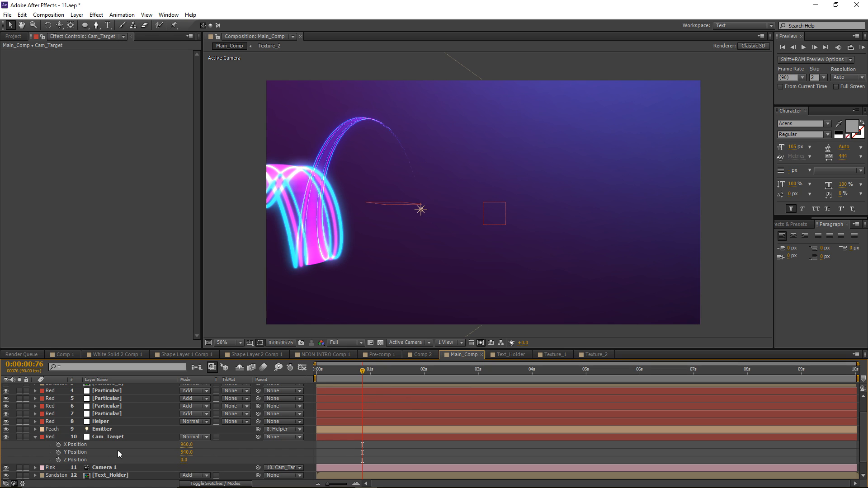
Keyframe the Z Position of Cam_Target at 270 at 0:00:00:76 and at -331 at 0:00:06:02.
left_click(58, 460)
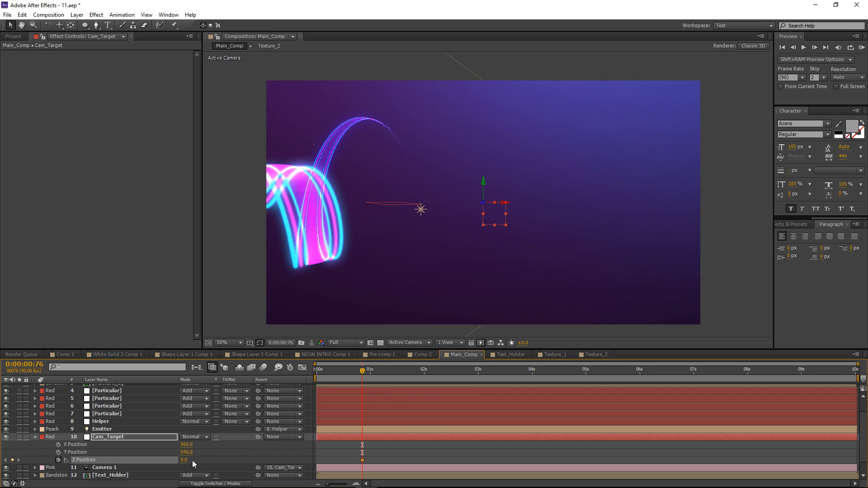
left_click_drag(186, 462, 312, 457)
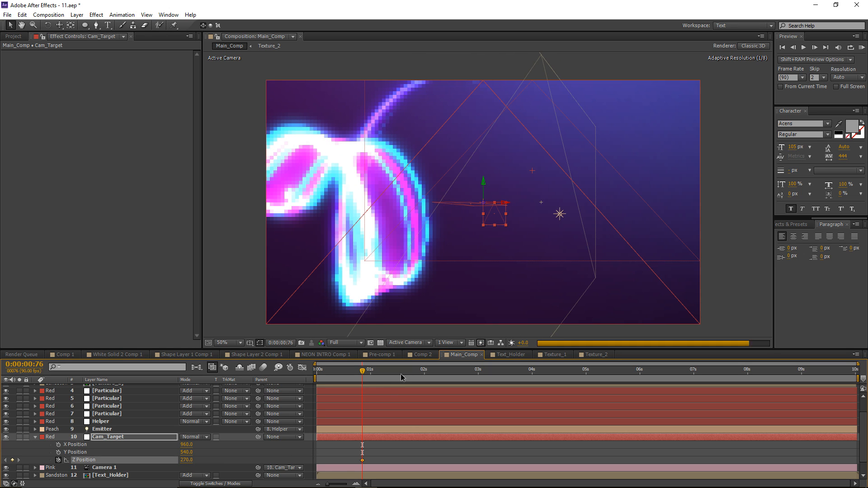
left_click_drag(401, 374, 641, 378)
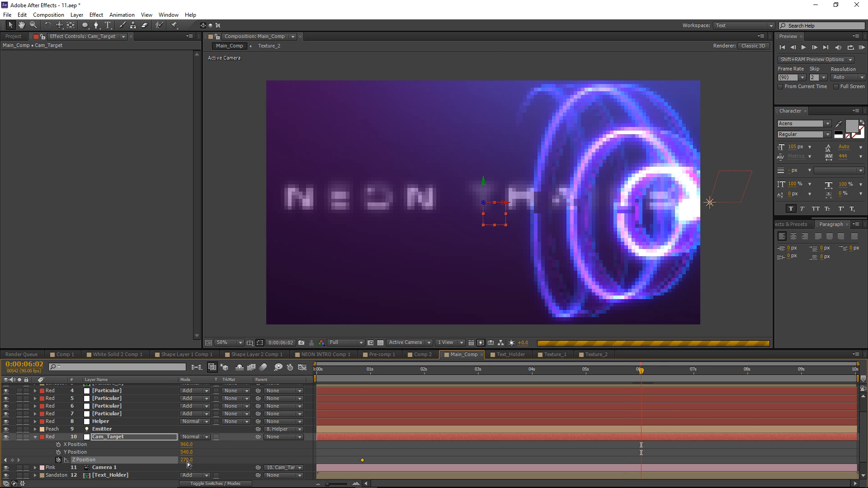
left_click_drag(186, 459, 73, 463)
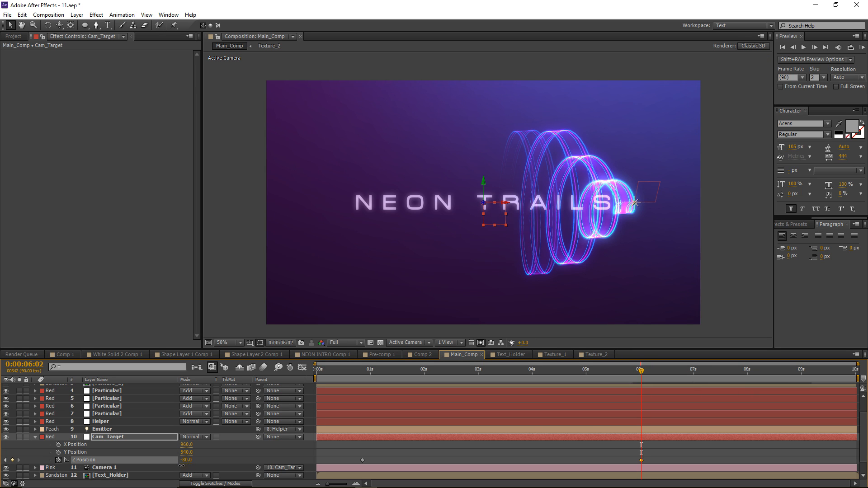
left_click_drag(186, 460, 100, 465)
left_click_drag(187, 461, 158, 468)
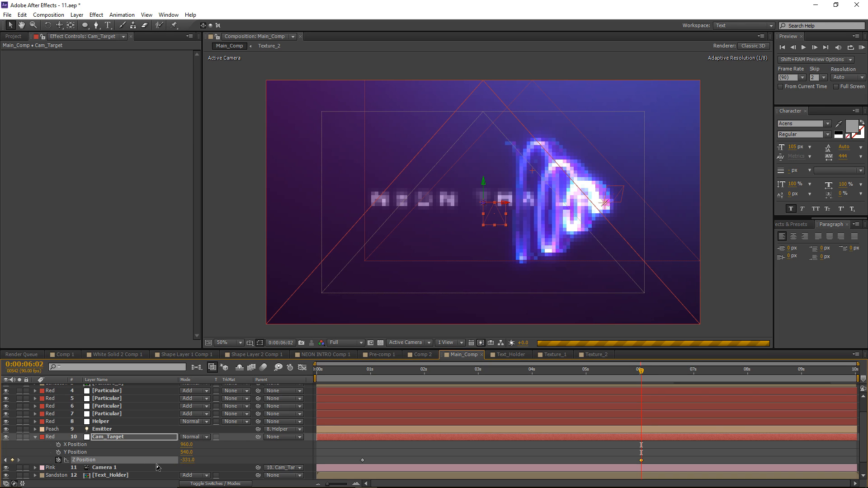
Apply Easy Ease to all Z Position and Y Rotation keyframes of Cam_Target and check the camera move at 0:00:02:19.
left_click(335, 439)
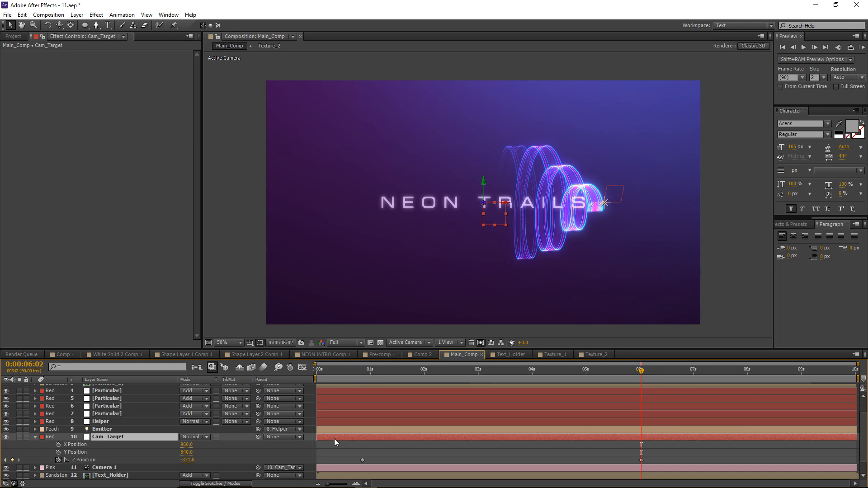
key("u")
left_click_drag(346, 448, 680, 457)
left_click(665, 446)
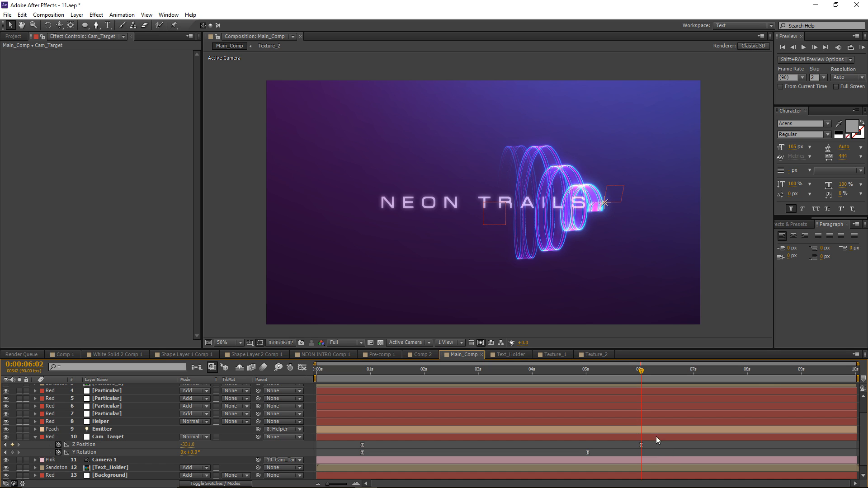
left_click_drag(631, 376, 436, 386)
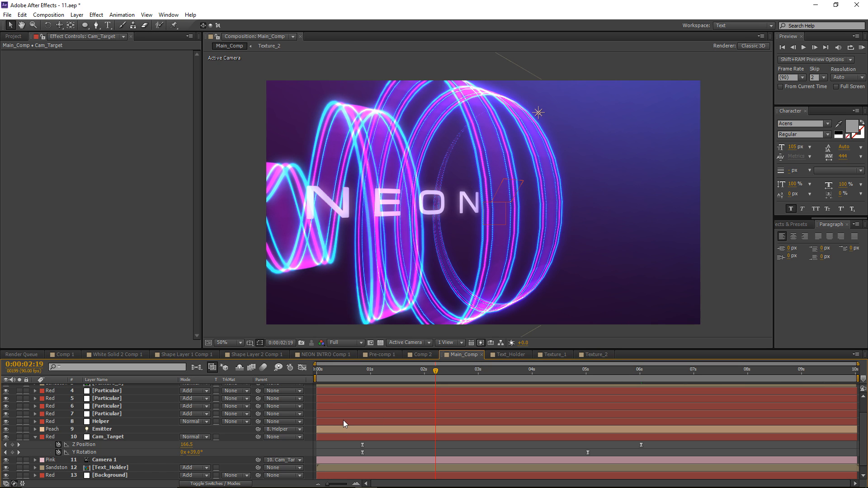
Create a white 1920 by 1080 solid named Ambient_Particles in Main_Comp.
key("ctrl+y")
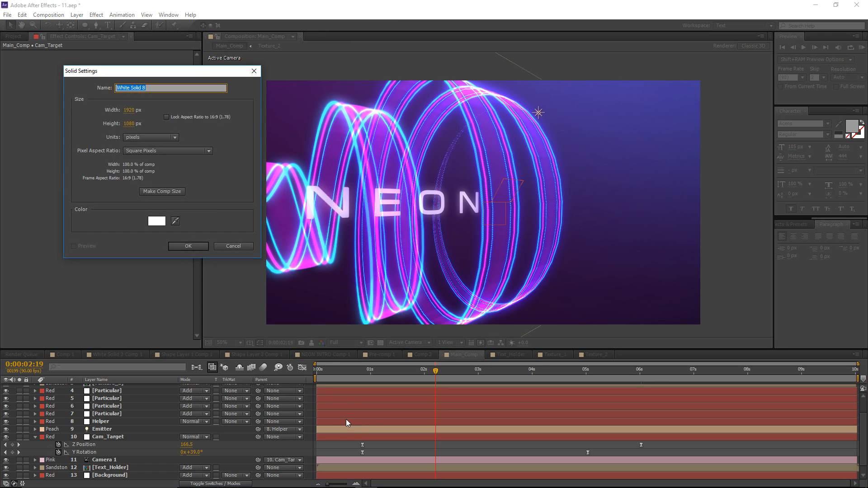
type("Particles")
key("Return")
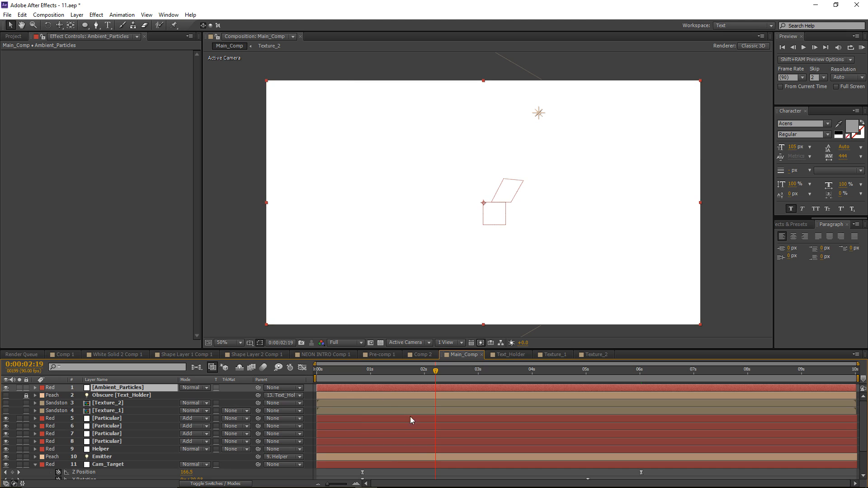
Duplicate Cam_Target and Camera 1 together and move the copies above Ambient_Particles in the layer stack.
scroll(110, 452, "down", 3)
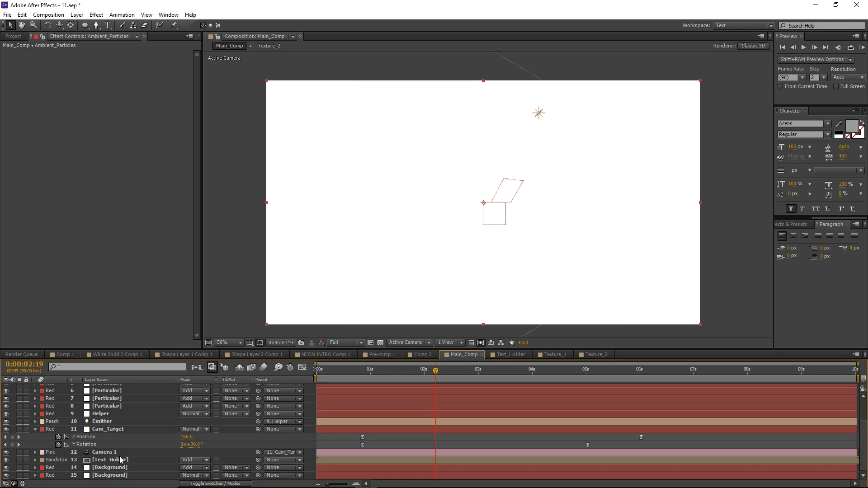
left_click(112, 454)
left_click(113, 432, "shift")
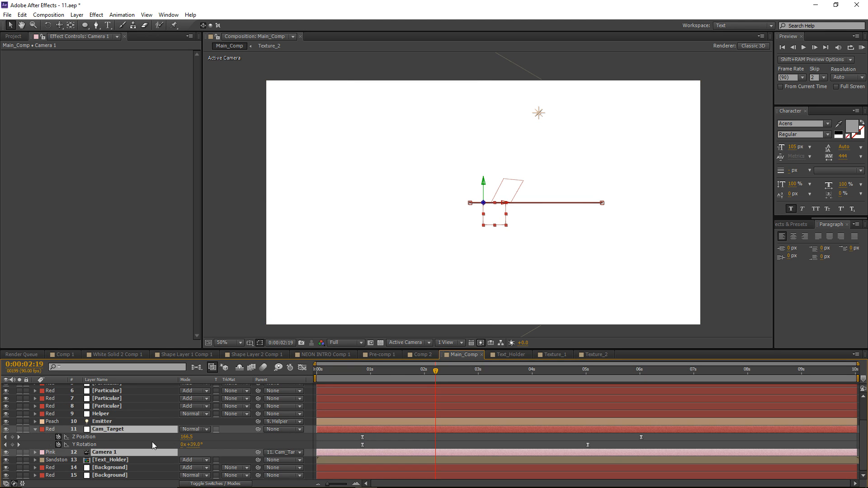
key("ctrl+d")
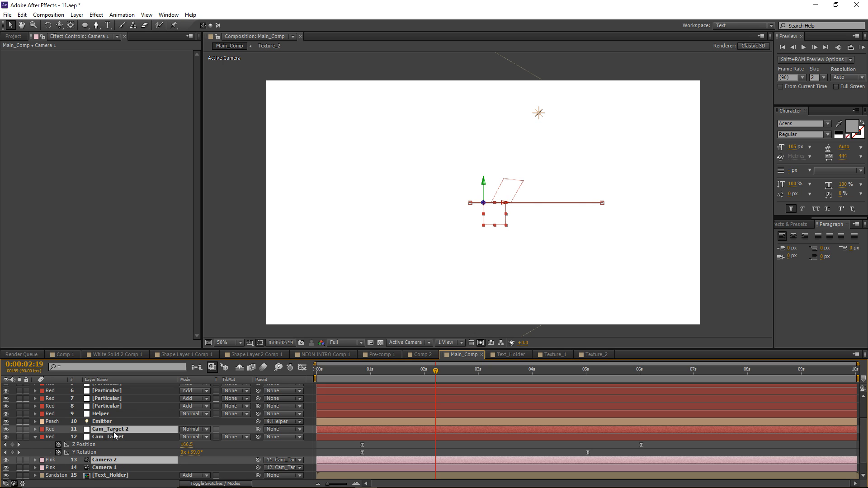
left_click_drag(110, 433, 113, 389)
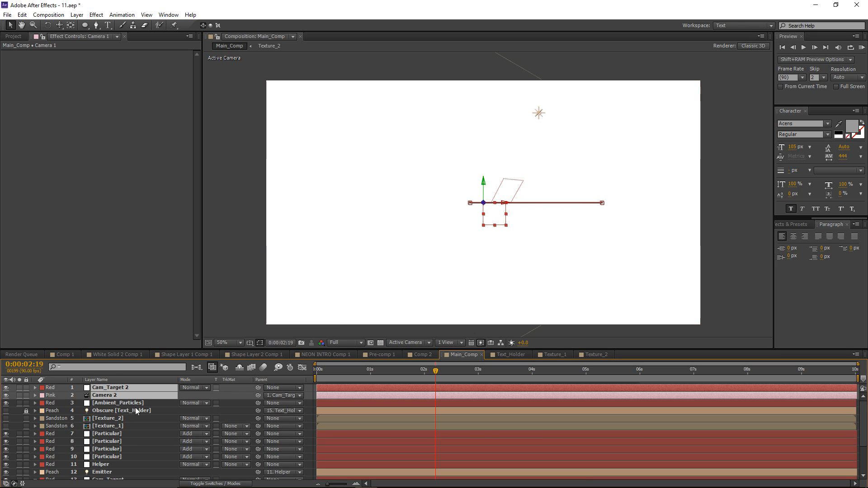
Pre-compose Cam_Target 2, Camera 2 and the Ambient_Particles solid into a new composition named Ambient_Particles.
left_click(126, 404, "ctrl")
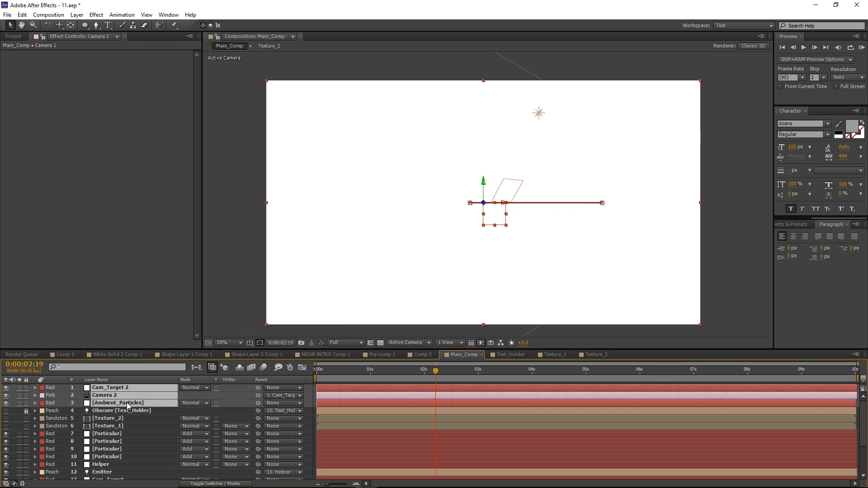
key("ctrl+shift+c")
type("A")
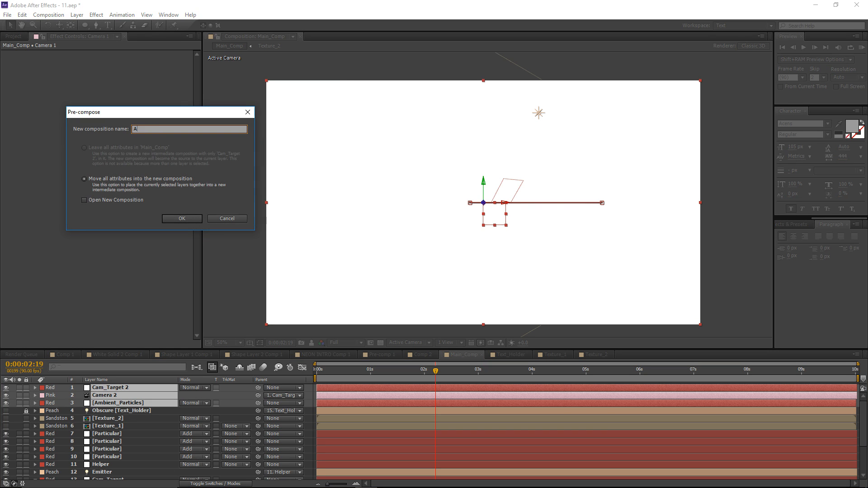
type("mbient_Particles")
key("Return")
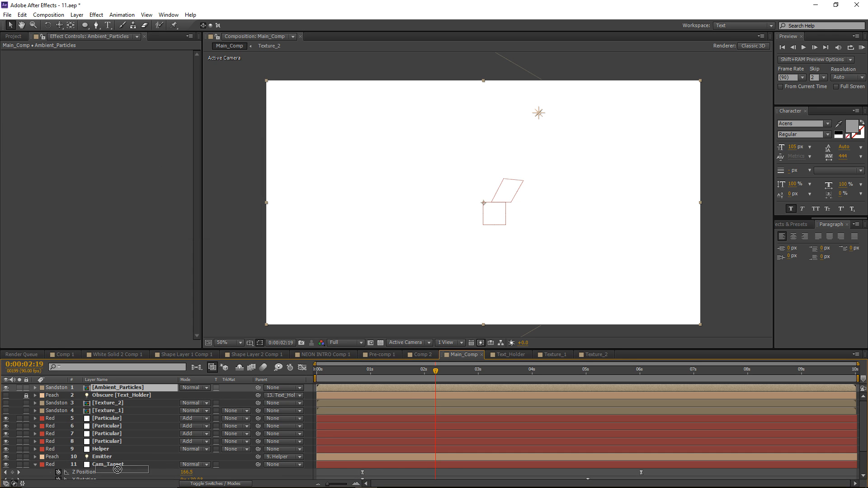
Place the Ambient_Particles pre-comp directly below Text_Holder with the Add blending mode, and open its composition.
scroll(118, 469, "down", 3)
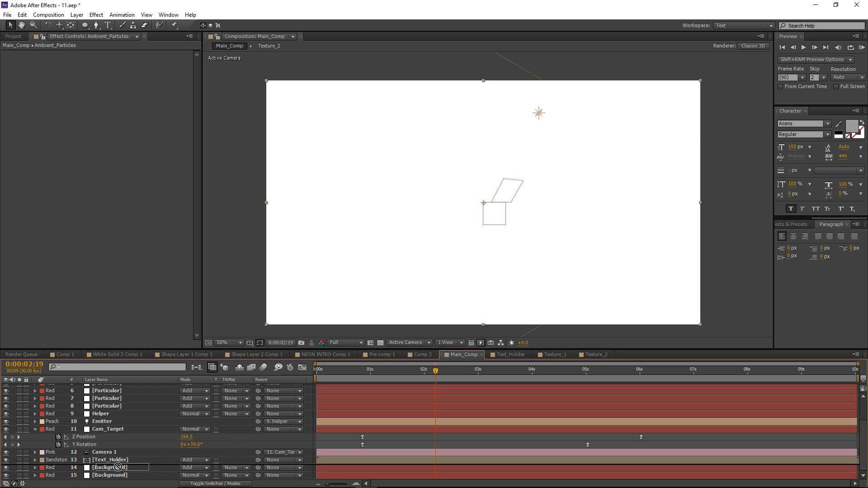
left_click(189, 461)
left_click(208, 156)
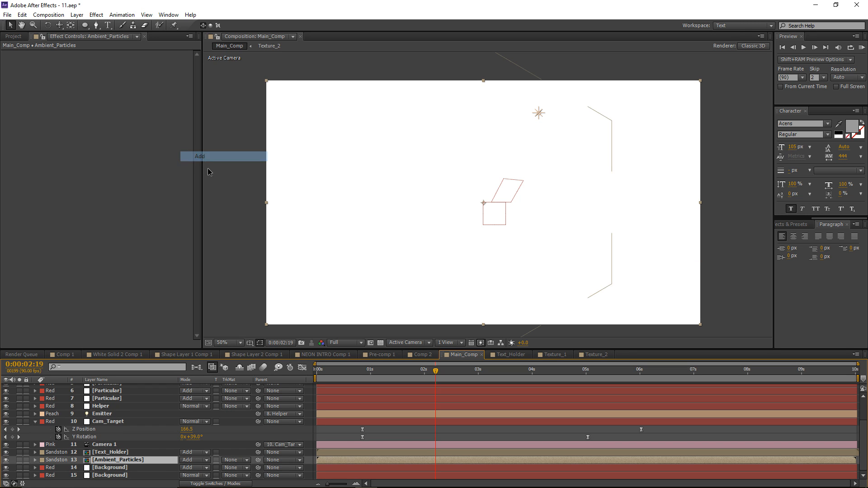
double_click(104, 460)
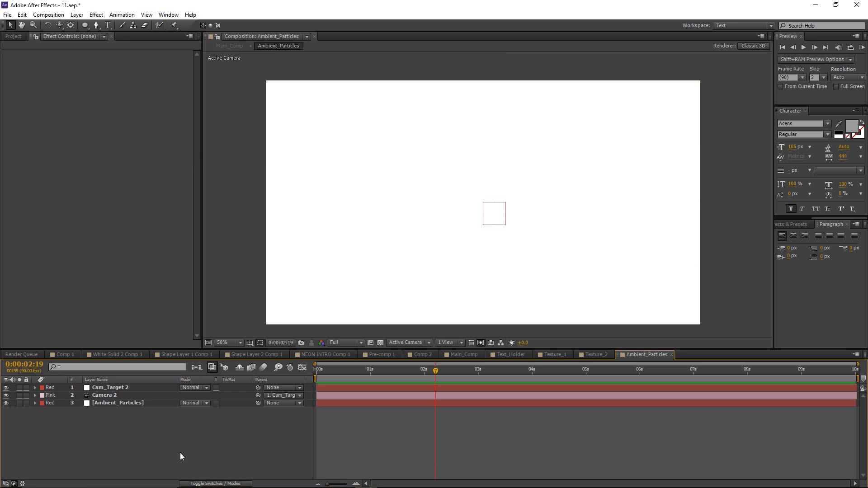
Apply the Trapcode Particular effect to the Ambient_Particles solid.
left_click(115, 406)
left_click(97, 15)
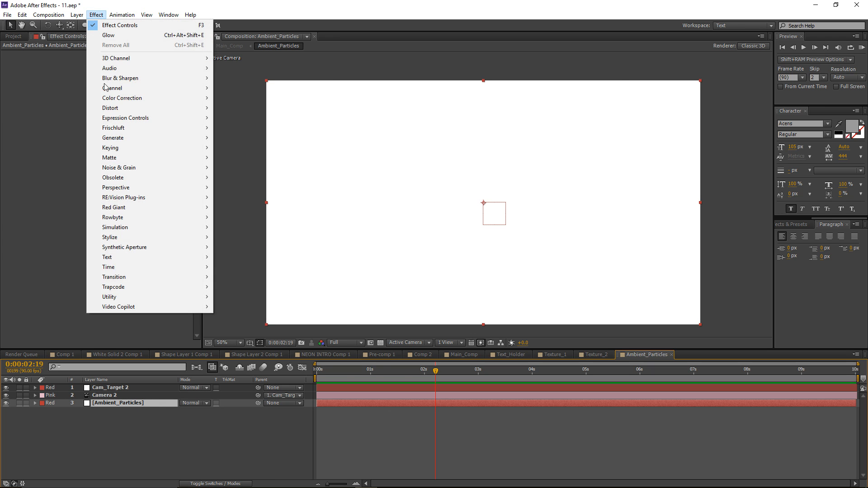
mouse_move(136, 286)
left_click(239, 306)
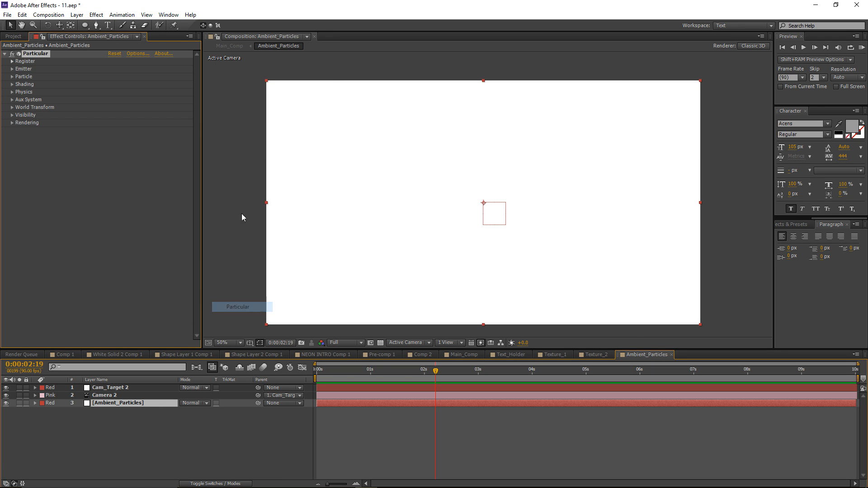
Set Particular's emitter type to Box and its velocity to 15.
left_click(12, 69)
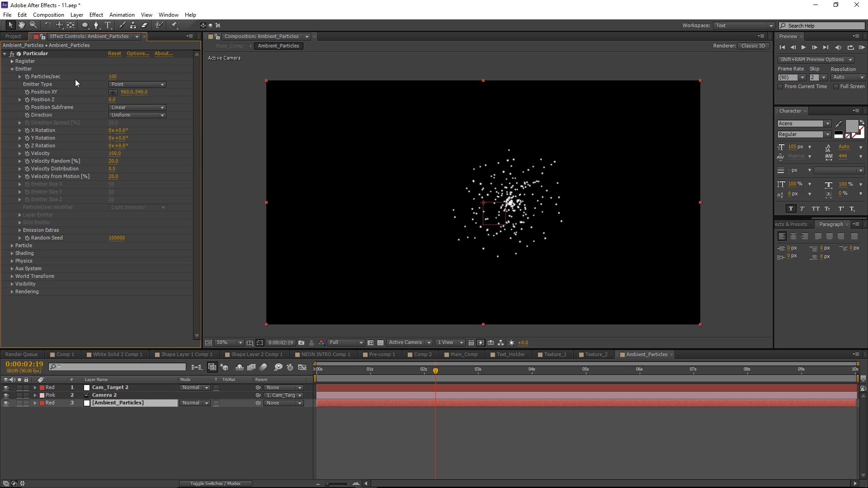
left_click(124, 85)
left_click(137, 105)
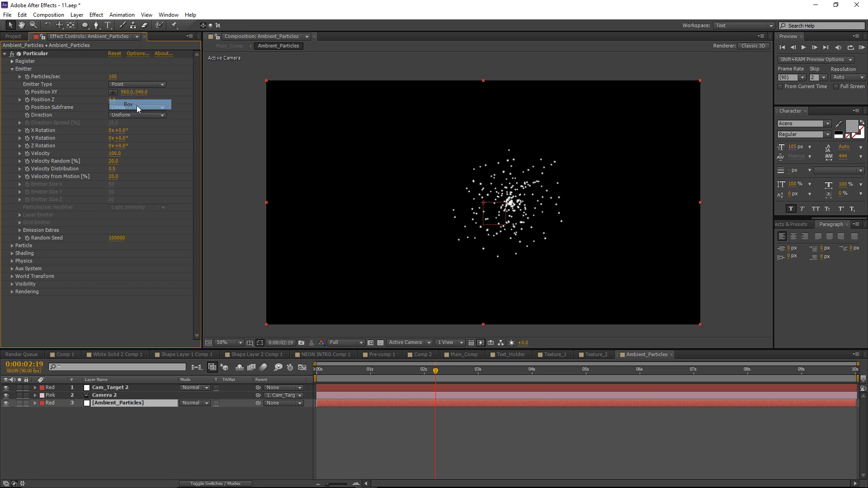
left_click(115, 154)
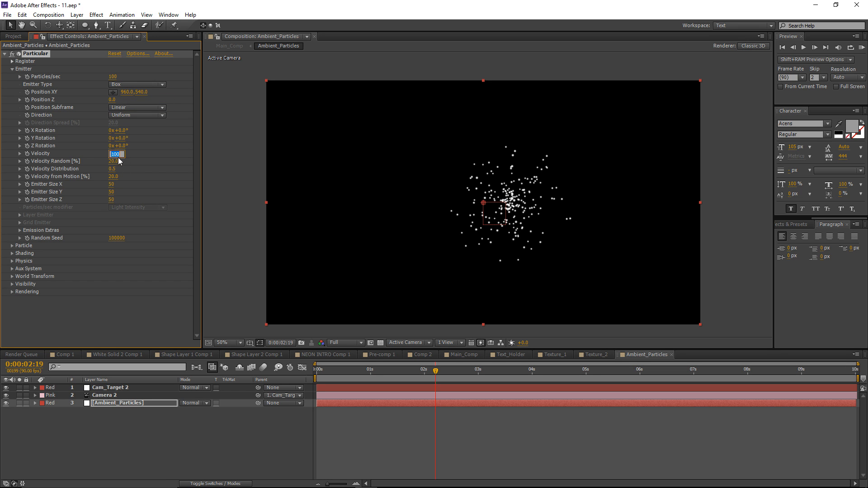
key("Return")
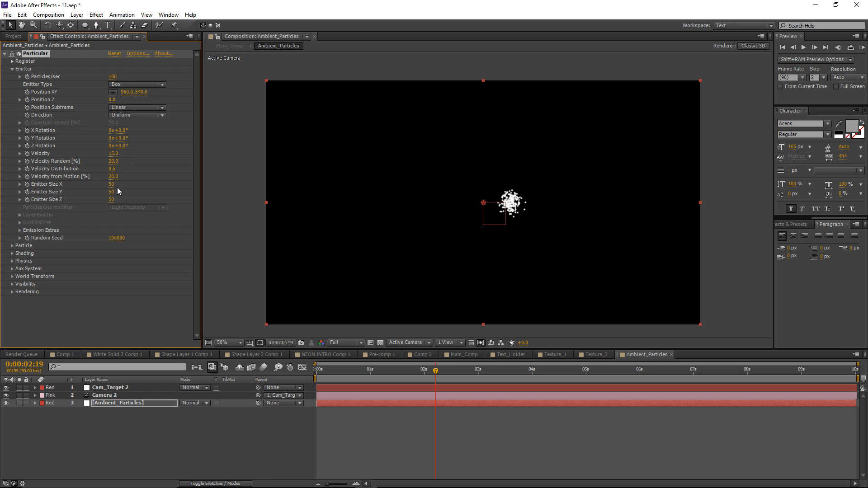
Stretch the box emitter to 5420 in X, 190 in Y and 650 in Z.
left_click_drag(113, 184, 229, 181)
left_click_drag(113, 192, 229, 178)
left_click(116, 199)
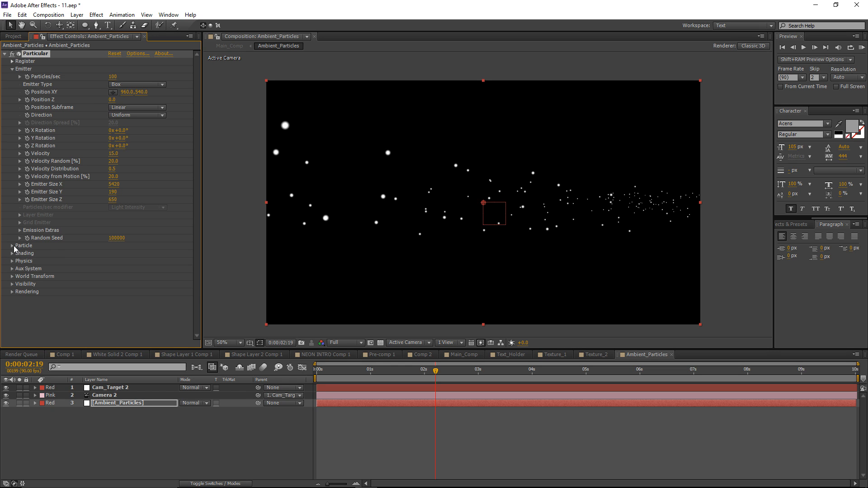
Set the particle size to 2, size random to 84% and particle life to 6 seconds.
left_click(12, 246)
left_click(111, 245)
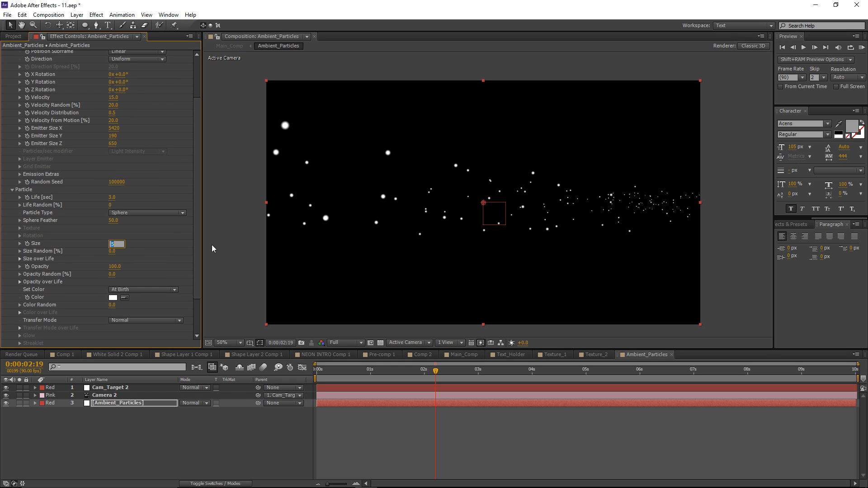
type("2")
key("Return")
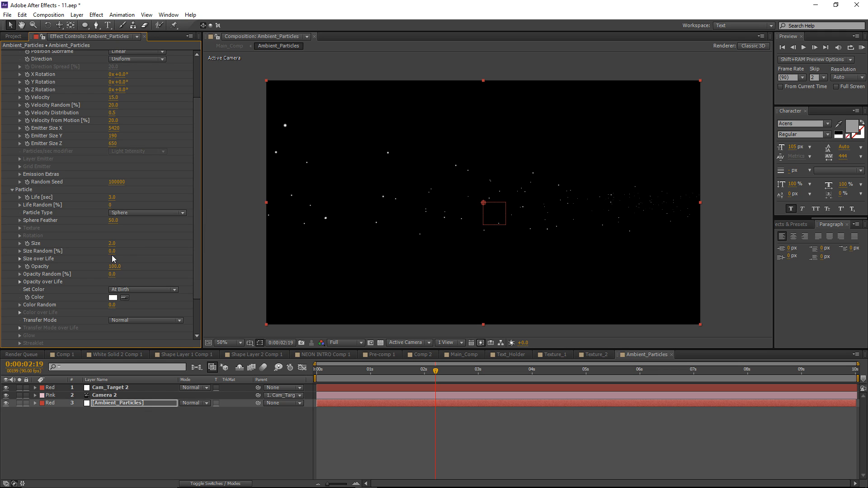
left_click_drag(112, 255, 139, 255)
left_click(111, 198)
type("6")
key("Return")
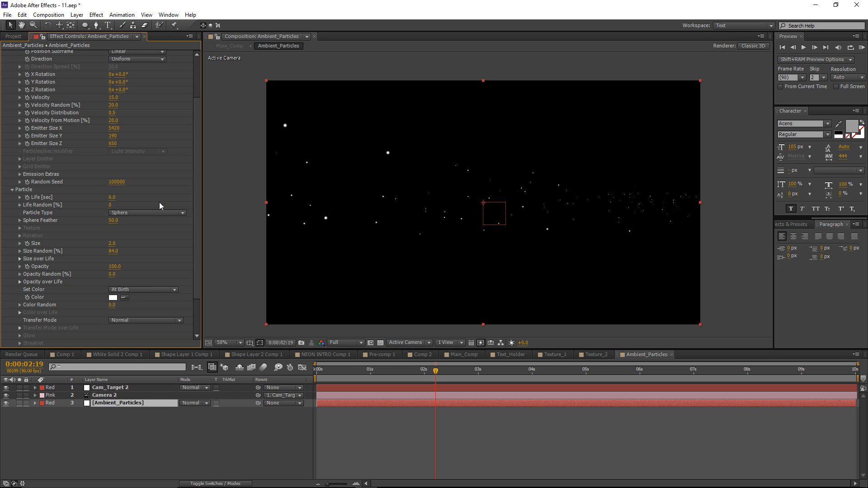
Set the emitter's Pre Run to 100 and lower the particle velocity to 5.
left_click(19, 174)
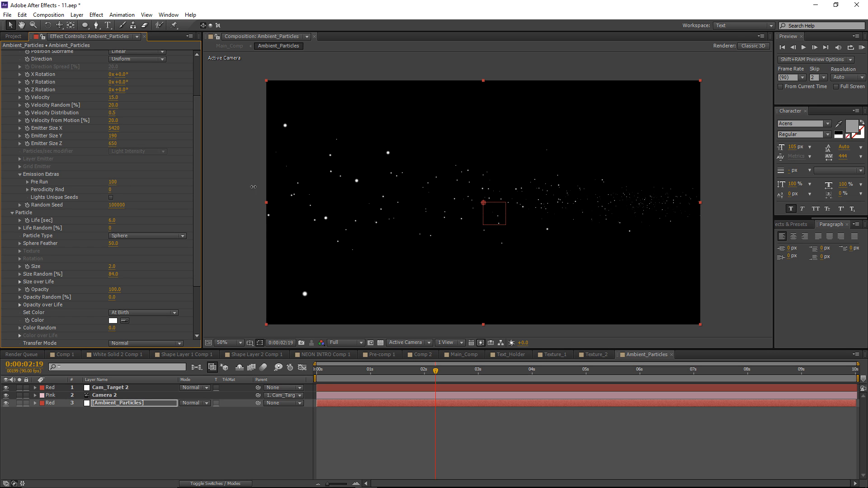
left_click_drag(341, 368, 468, 366)
scroll(115, 131, "up", 1)
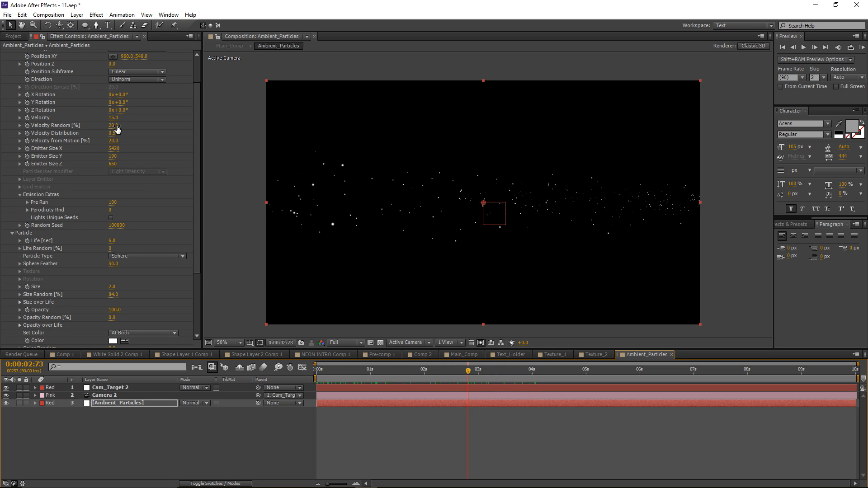
left_click(113, 118)
type("5")
key("Return")
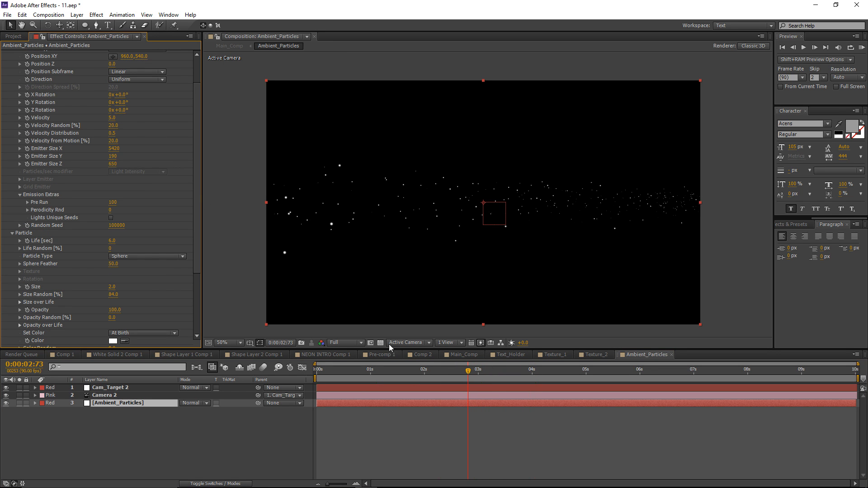
Apply the Opacity over Life preset that fades particles in at birth and out at death, and preview it around 1:19.
scroll(126, 260, "down", 3)
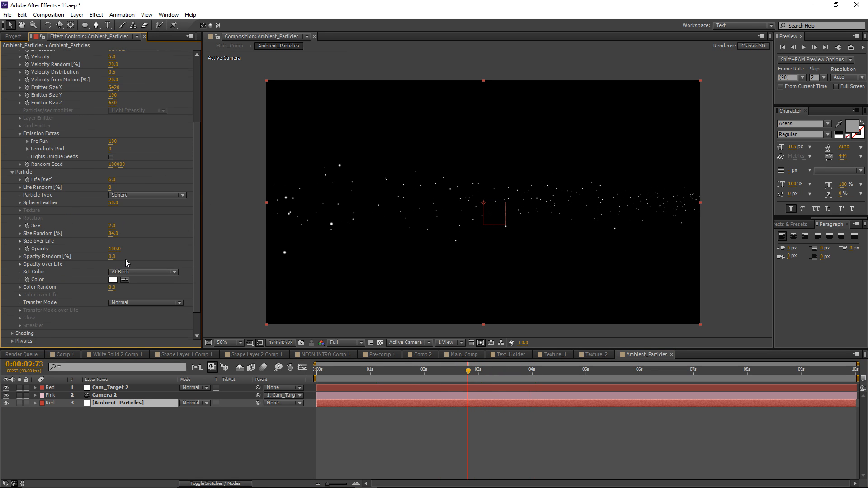
left_click(19, 266)
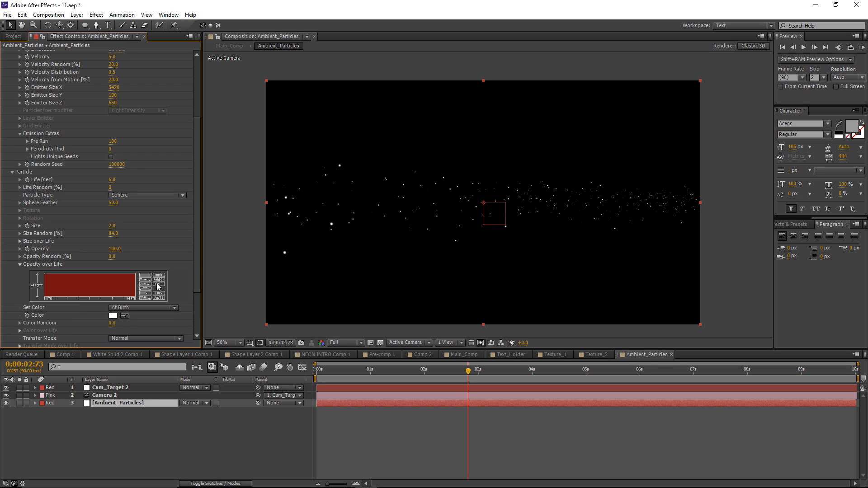
left_click(147, 290)
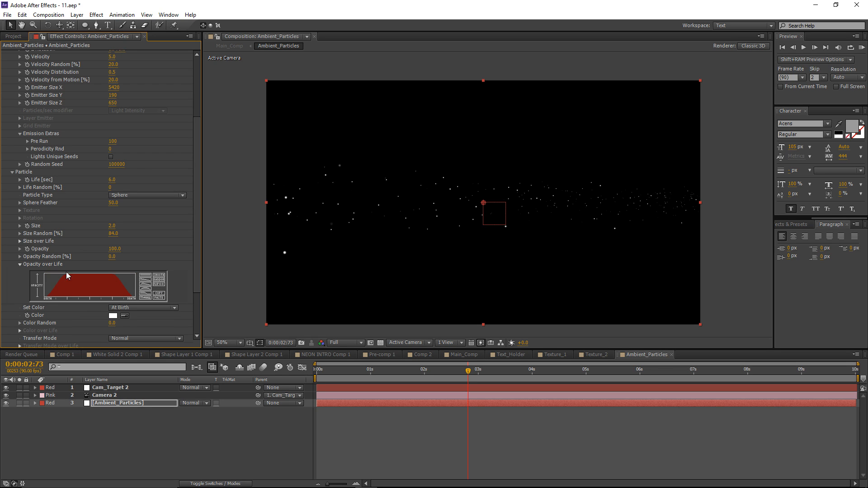
left_click_drag(464, 372, 382, 374)
Turn on depth of field for Camera 2, raising the aperture to 158.1 pixels and the focus distance to about 1007 pixels.
left_click(36, 395)
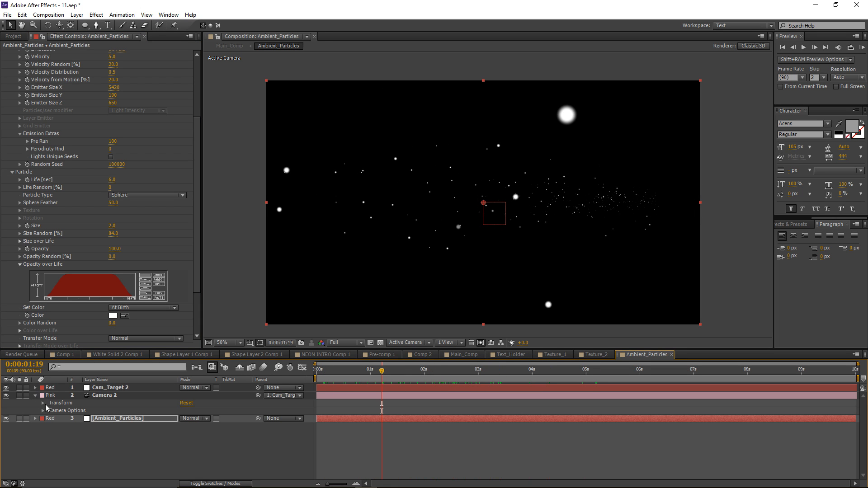
left_click(43, 411)
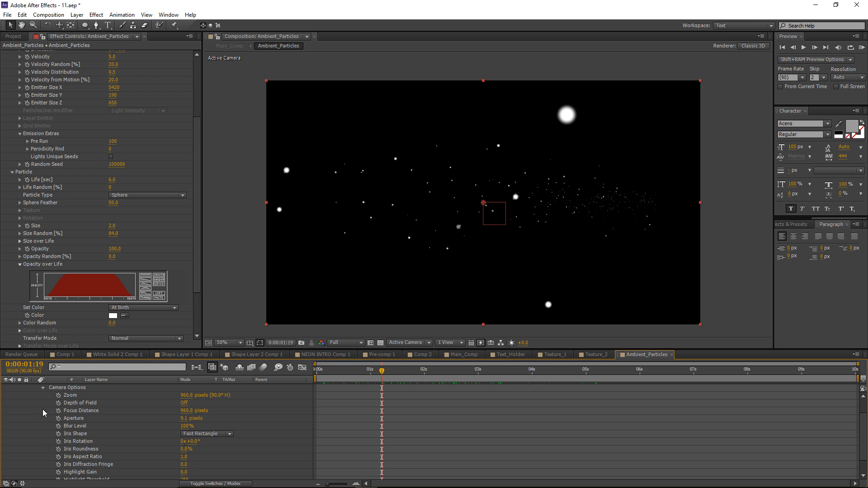
left_click(189, 403)
left_click_drag(184, 419, 249, 421)
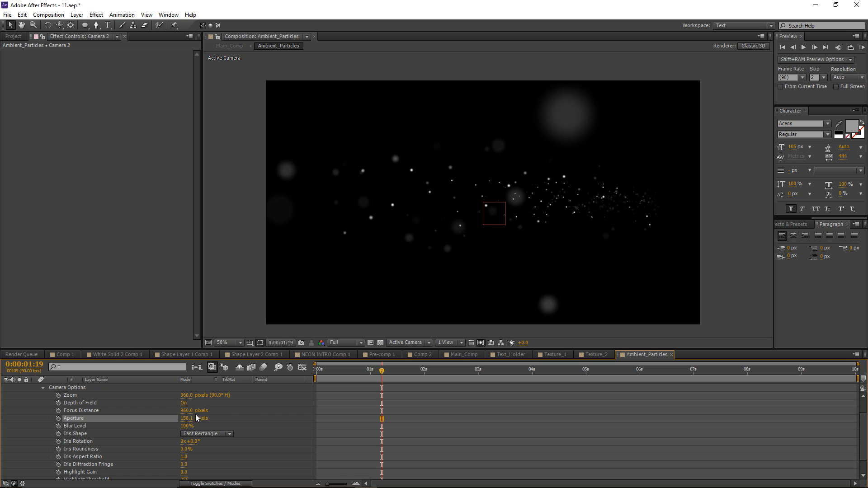
left_click_drag(186, 411, 372, 410)
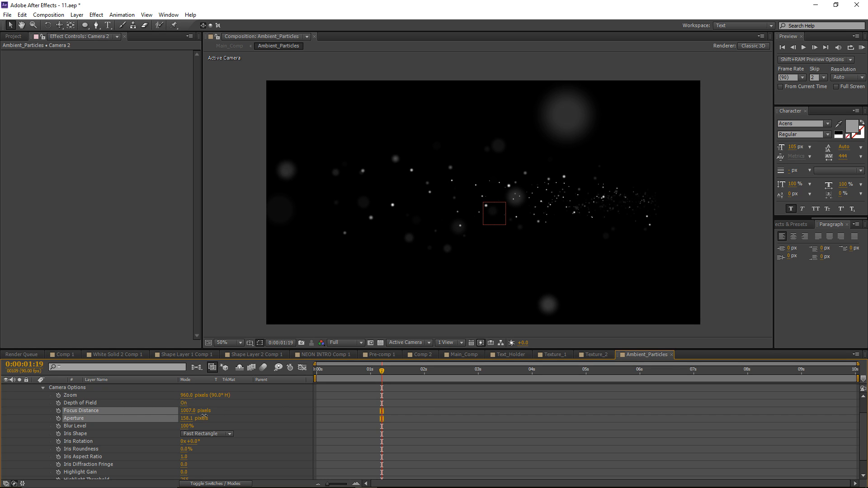
mouse_move(204, 416)
left_mouse_down()
mouse_move(221, 413)
mouse_move(204, 419)
mouse_move(211, 419)
left_mouse_up()
scroll(327, 438, "up", 2)
left_click_drag(381, 372, 391, 394)
key("ctrl+Up")
left_click(36, 395)
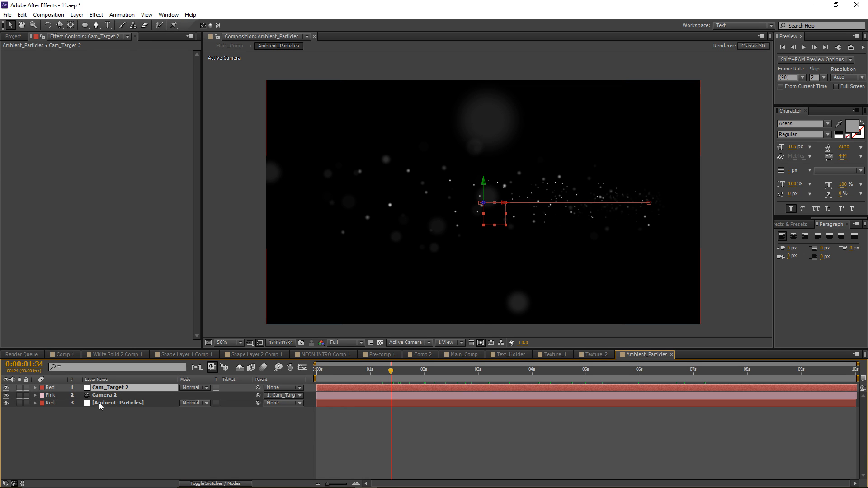
Set the Ambient_Particles color mode to Random from Gradient and apply the white-to-black Color over Life preset.
left_click(97, 402)
scroll(161, 190, "down", 10)
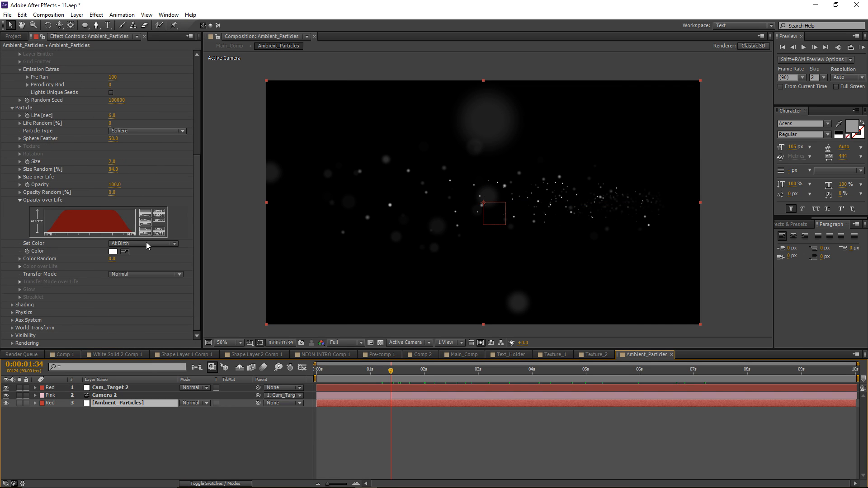
left_click(148, 245)
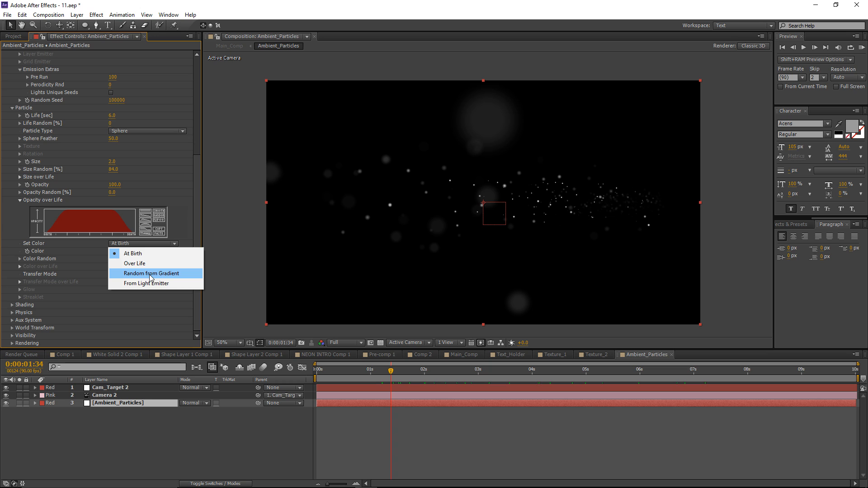
left_click(150, 274)
left_click(20, 266)
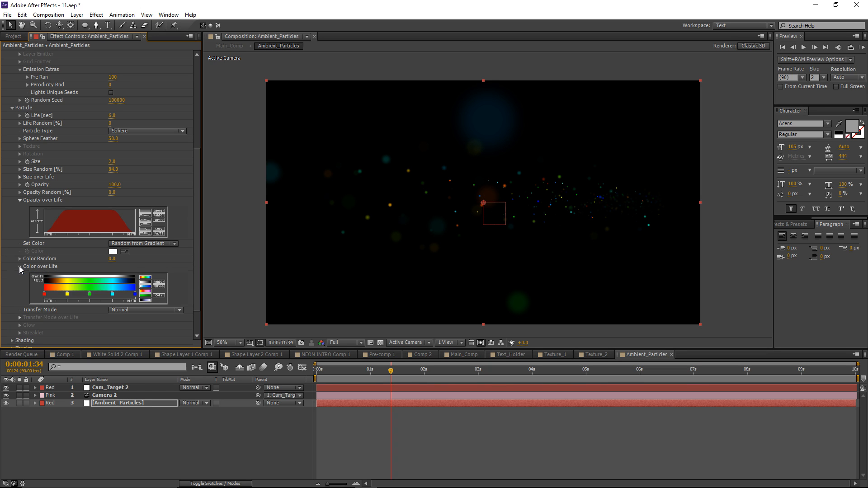
left_click(143, 285)
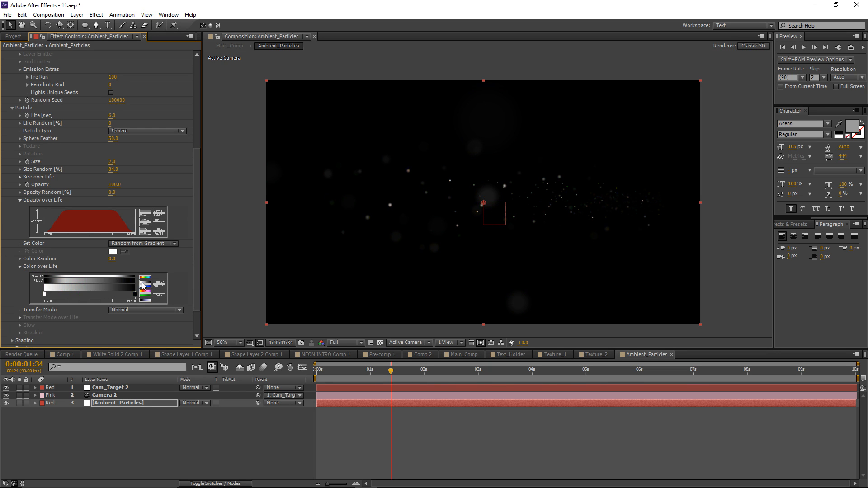
Recolor the Color over Life gradient with purple at the start and blue 107ADC at the end, and preview it.
double_click(45, 294)
left_click_drag(154, 298, 181, 272)
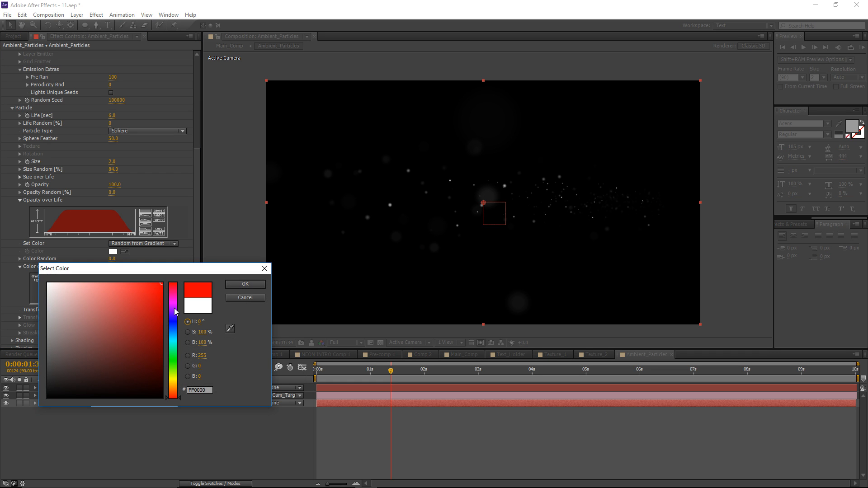
left_click(176, 310)
left_click(245, 284)
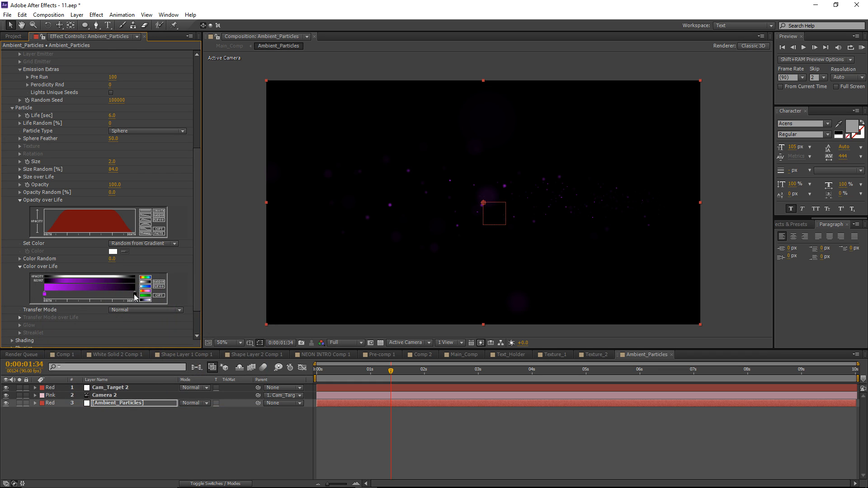
double_click(134, 293)
left_click(175, 326)
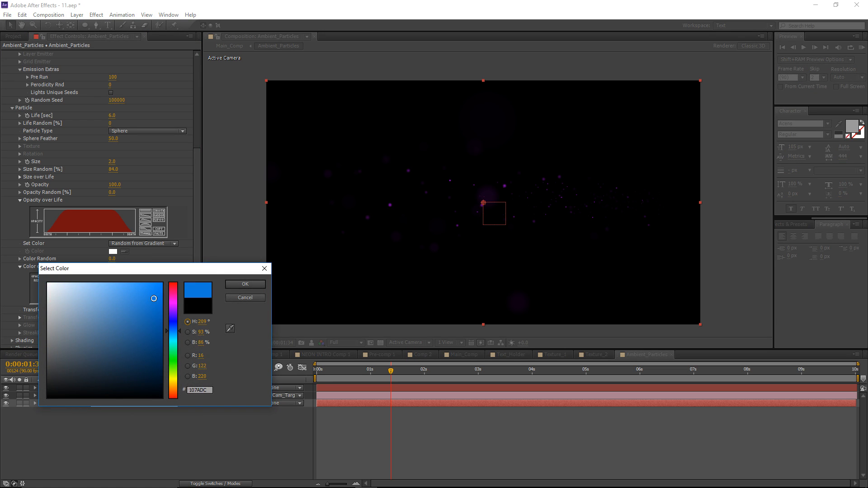
left_click(244, 284)
left_click_drag(387, 372, 419, 378)
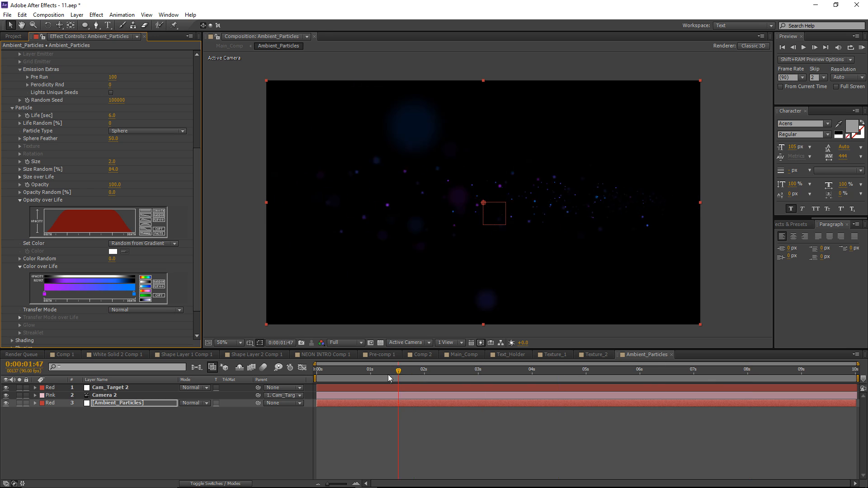
Duplicate the Ambient_Particles solid and give the copy a particle size of 1.2 and an Emitter Size Y of 1584.
left_click(136, 403)
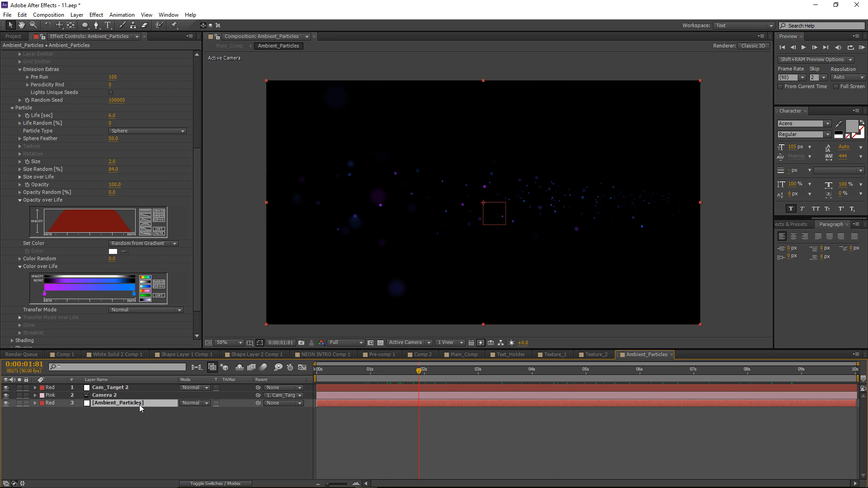
key("ctrl+d")
scroll(145, 227, "up", 4)
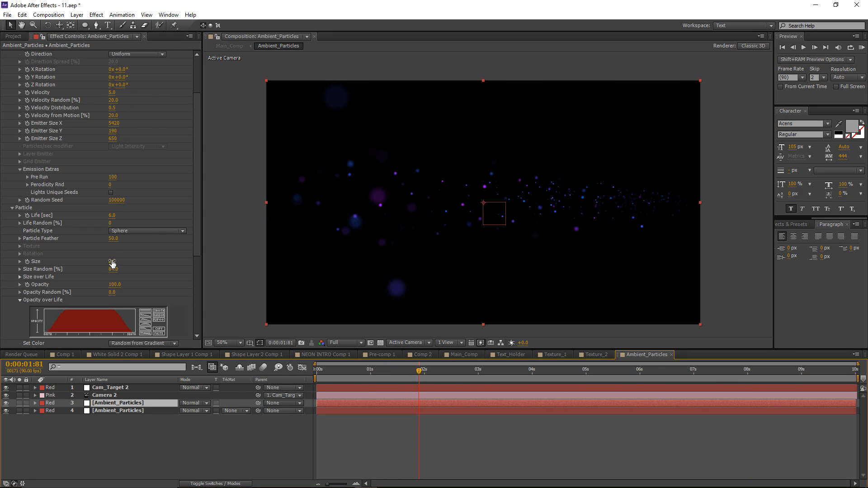
left_click(112, 262)
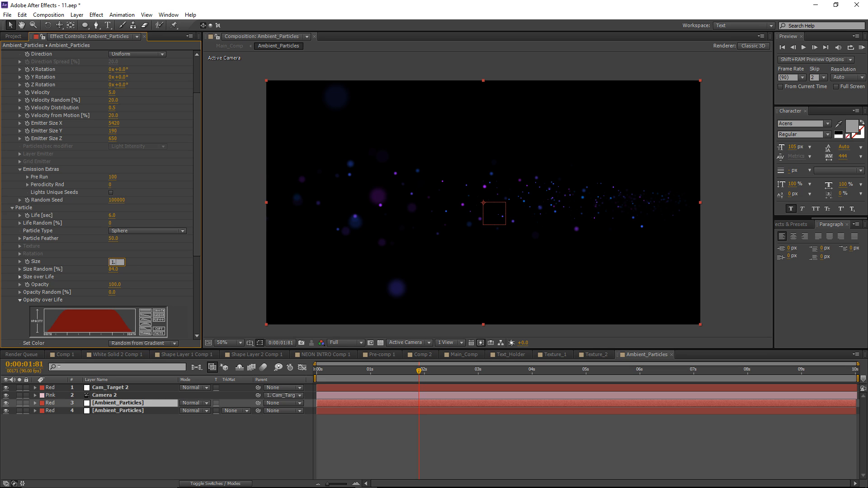
key("Return")
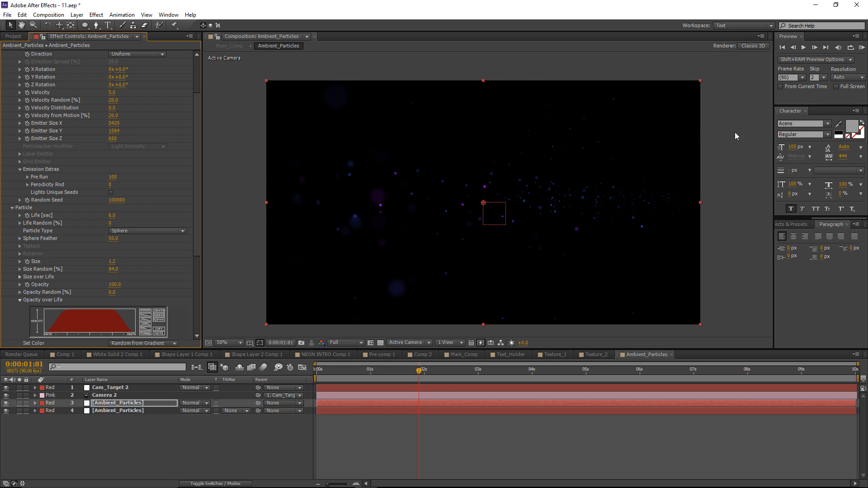
left_click_drag(419, 370, 586, 369)
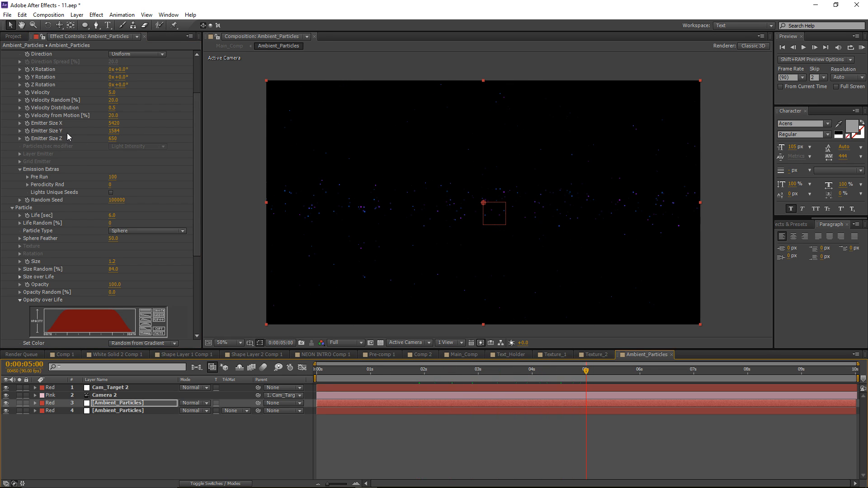
Set the duplicated Ambient_Particles layer's Particular emission to 50 particles per second.
scroll(67, 133, "up", 3)
left_click(136, 84)
left_click(114, 76)
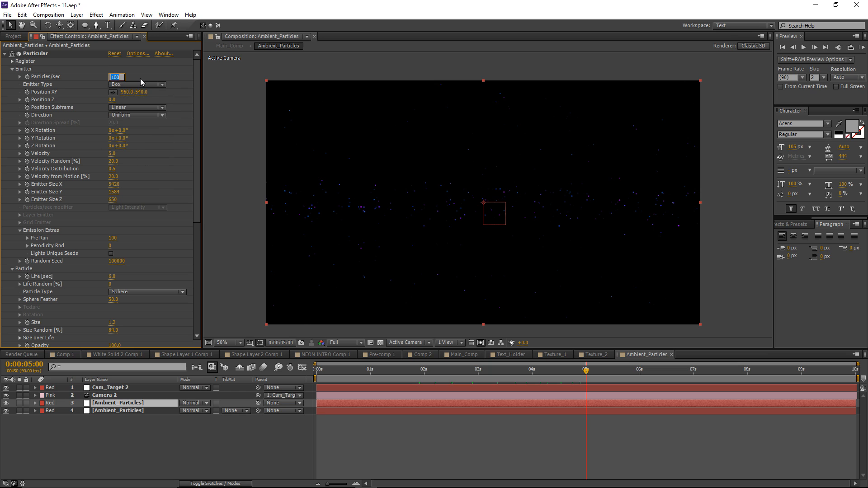
type("50")
key("Return")
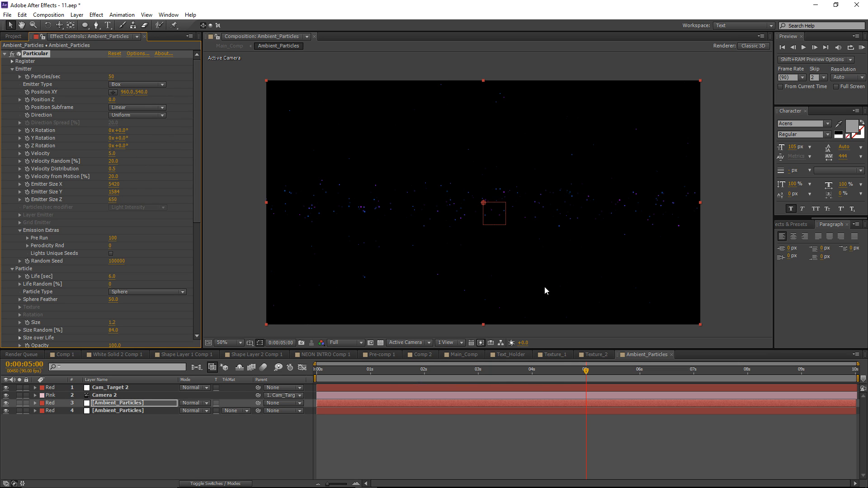
Preview the ambient particles at several times in their own composition and together with the neon trail in Main_Comp.
left_click(542, 370)
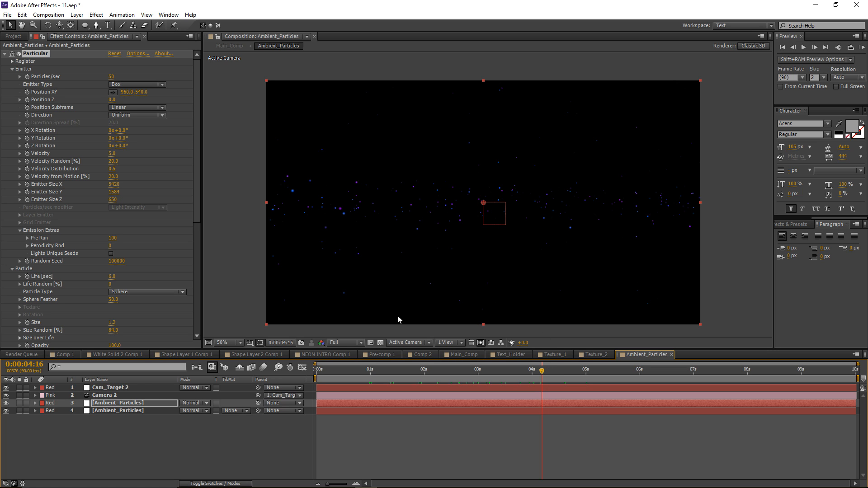
left_click(137, 403)
key("space")
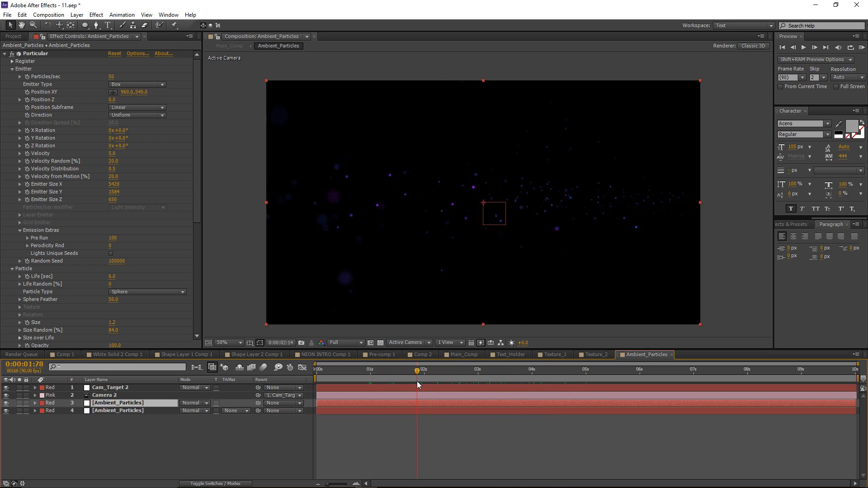
left_click(461, 356)
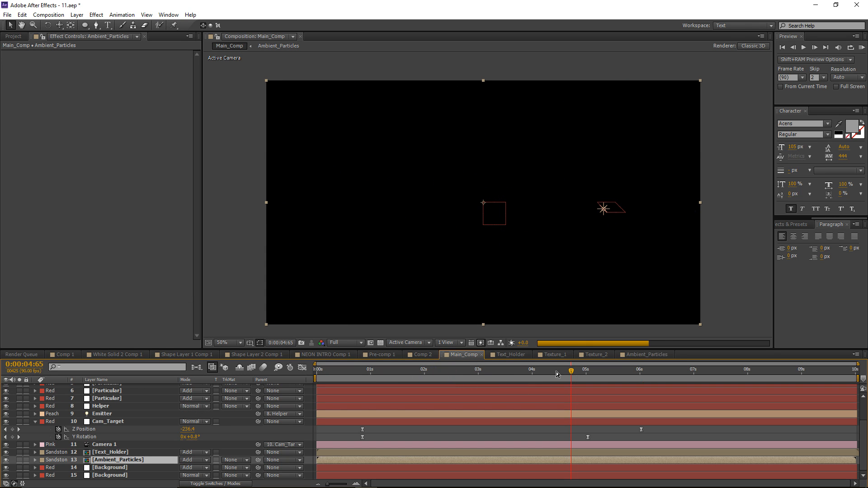
left_click(455, 370)
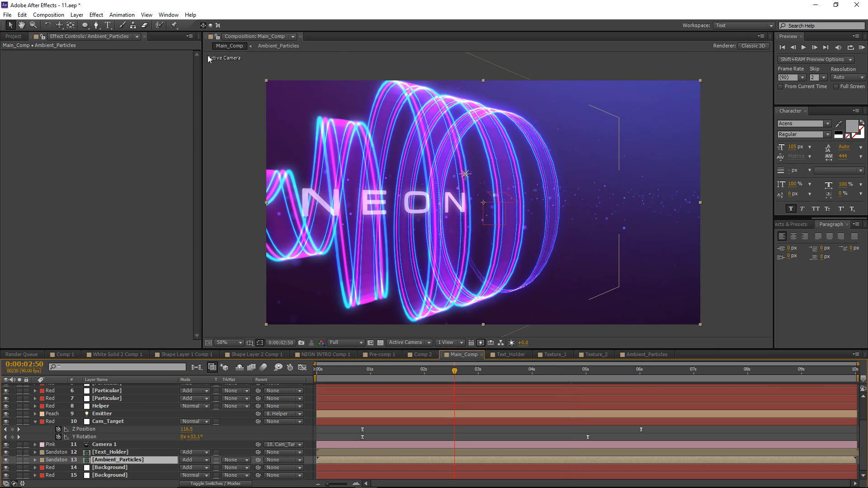
Create a new composition from Main_Comp so that it is nested inside as a single layer.
left_click(12, 37)
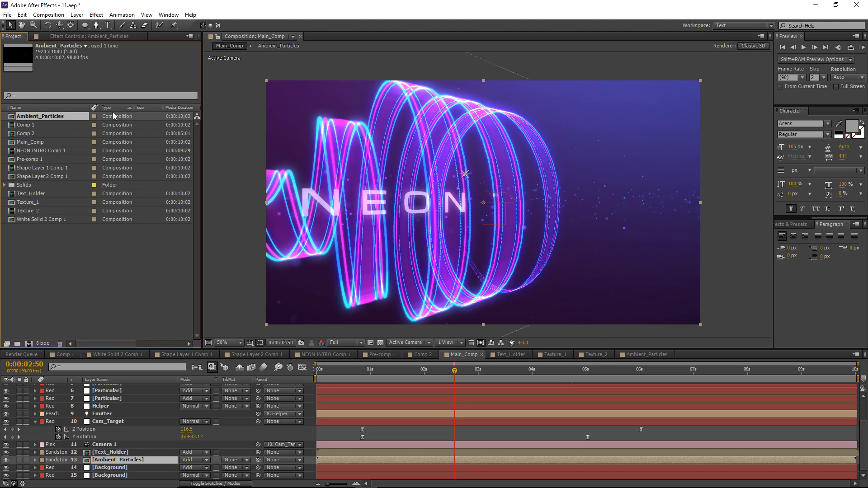
left_click(54, 268)
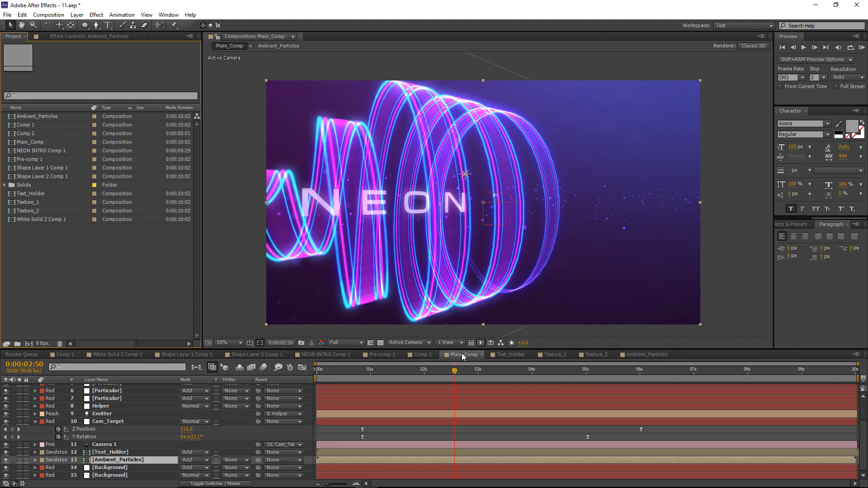
left_click(27, 143)
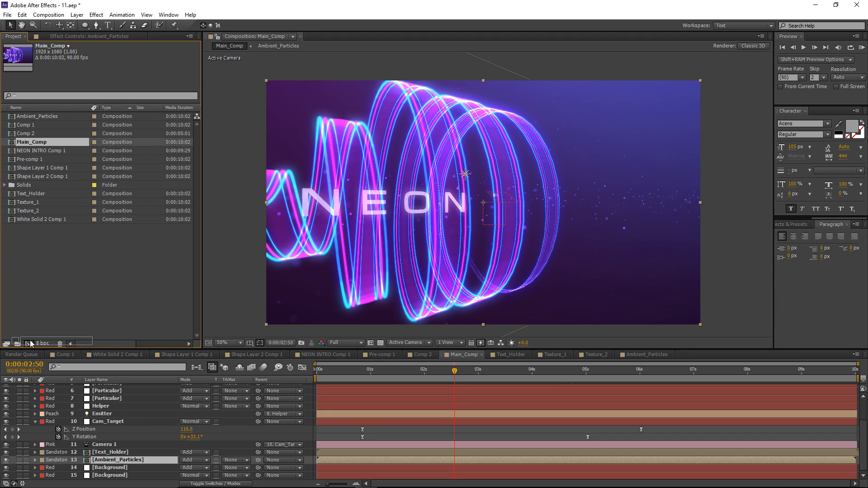
left_click_drag(31, 346, 28, 345)
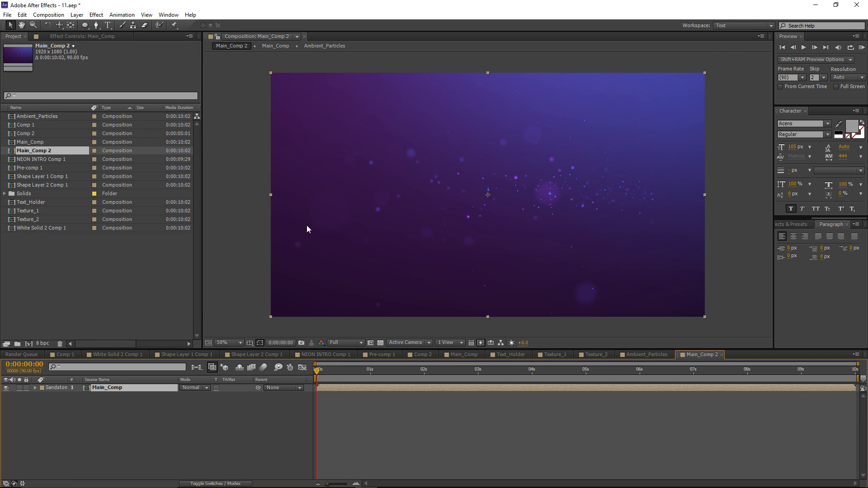
Rename the new composition Render and set its frame rate to 30 frames per second.
left_click(48, 15)
left_click(90, 38)
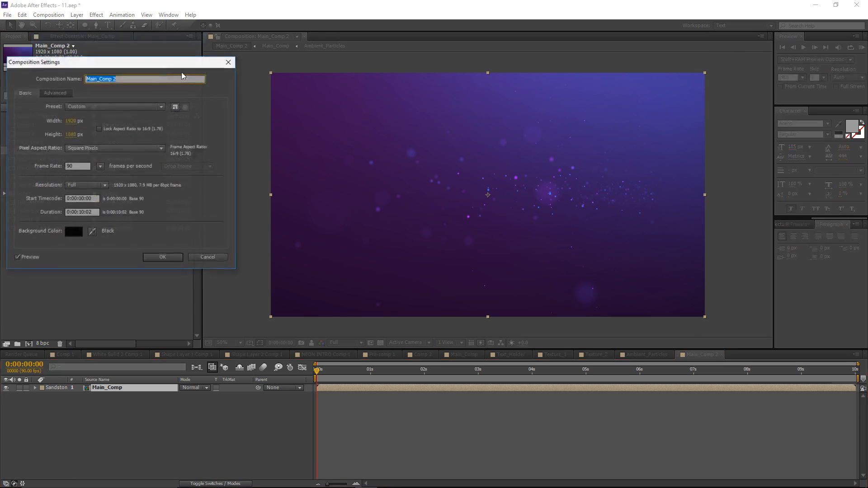
type("Render")
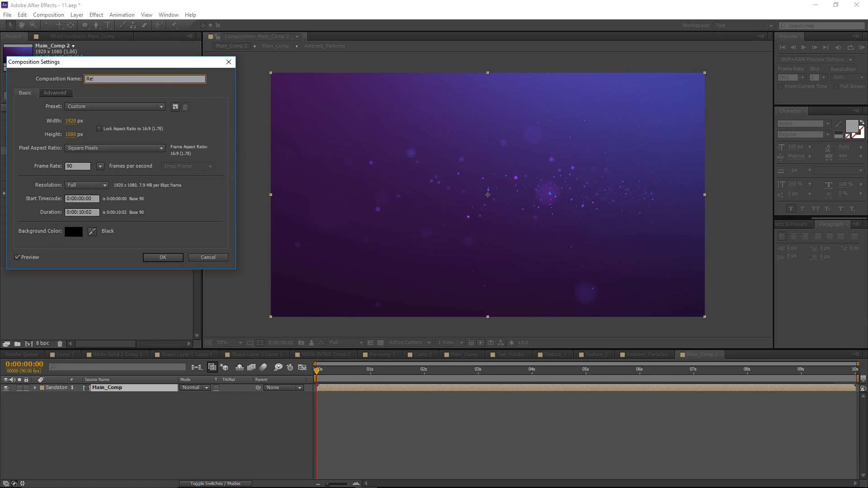
left_click(79, 166)
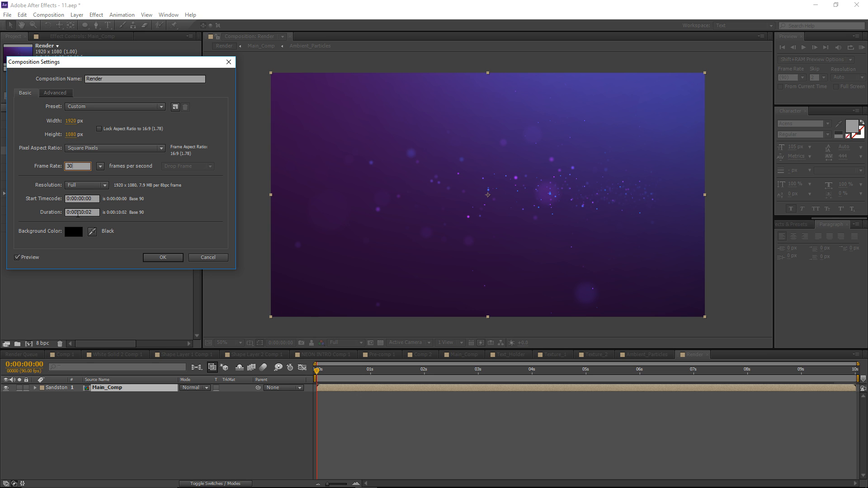
left_click(157, 259)
left_click(163, 261)
Check the animation in the Render composition and enable time remapping on the Main_Comp layer.
key("space")
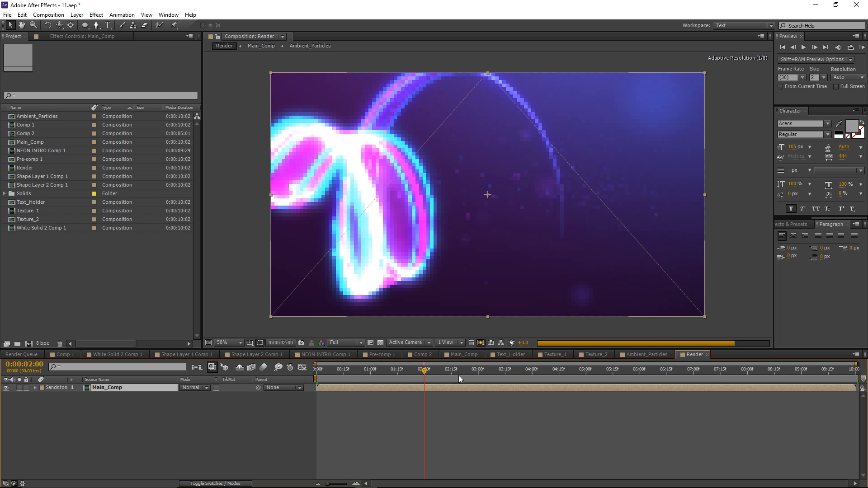
left_click(583, 378)
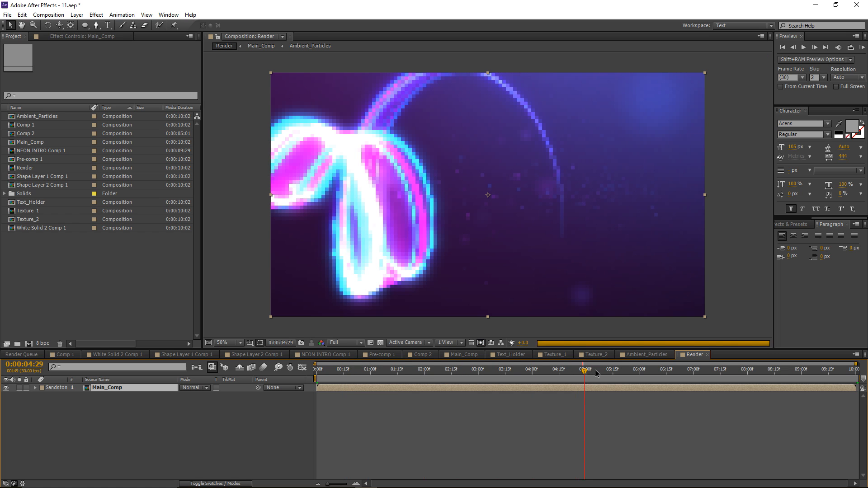
left_click_drag(510, 378, 387, 377)
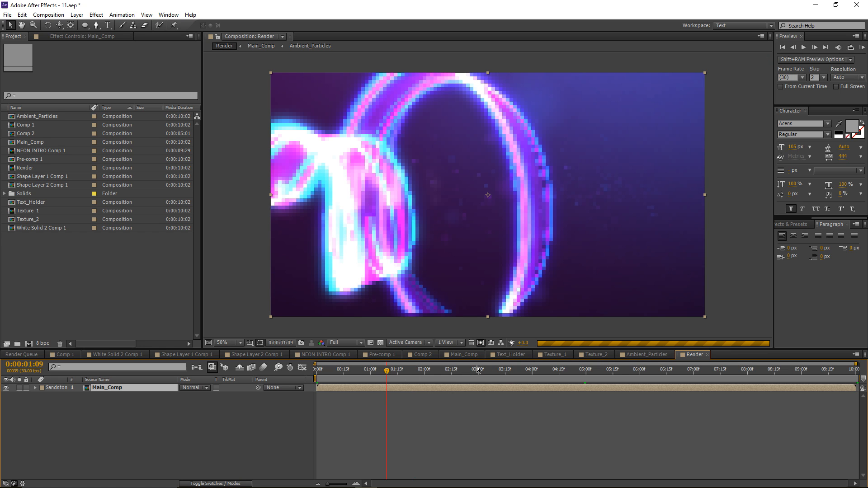
right_click(365, 390)
mouse_move(441, 107)
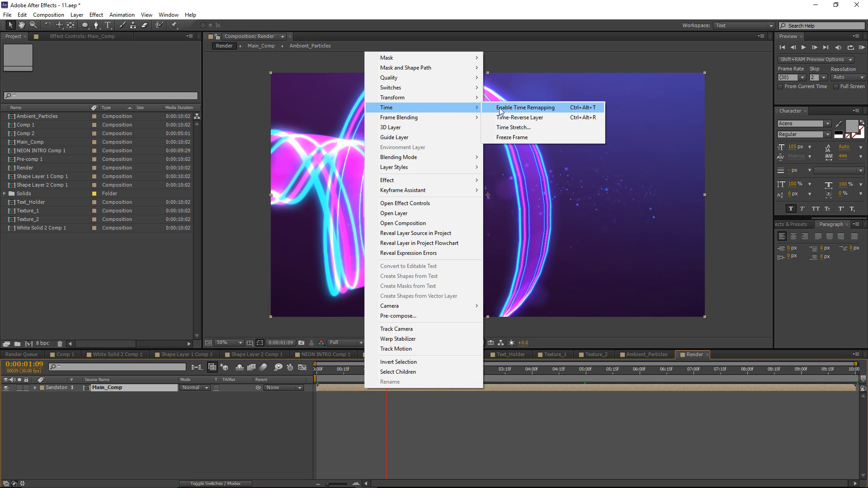
left_click(526, 108)
Move the Main_Comp layer's last Time Remap keyframe to about 04:15 and check the faster animation.
left_click_drag(392, 371, 780, 376)
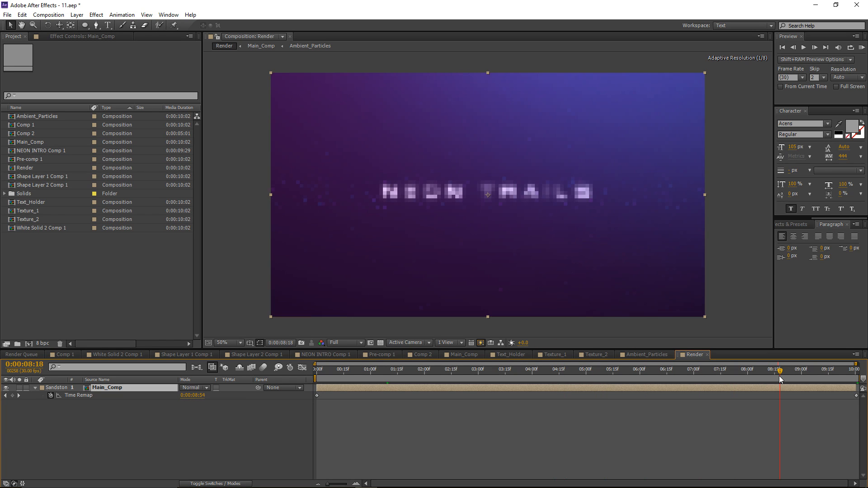
mouse_move(859, 399)
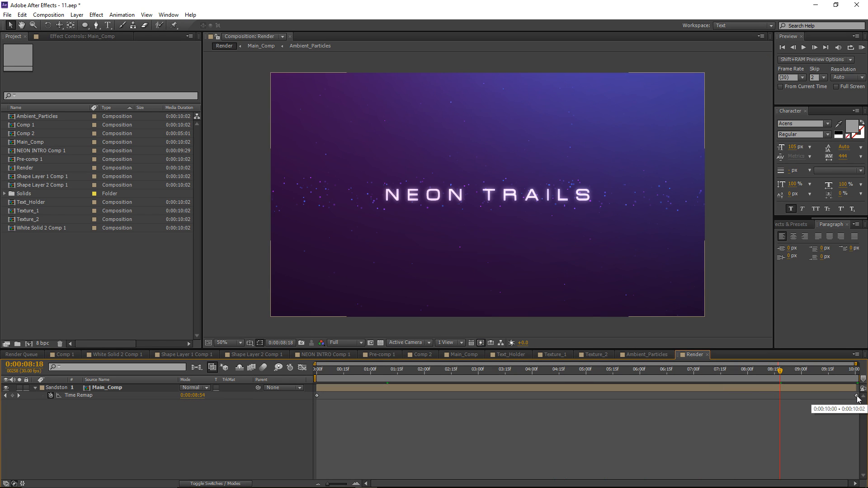
left_click_drag(857, 396, 592, 405)
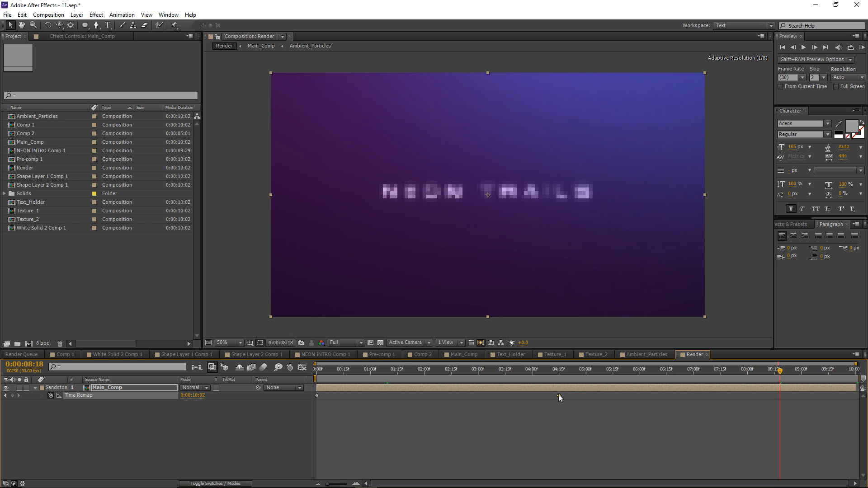
left_click_drag(559, 369, 362, 381)
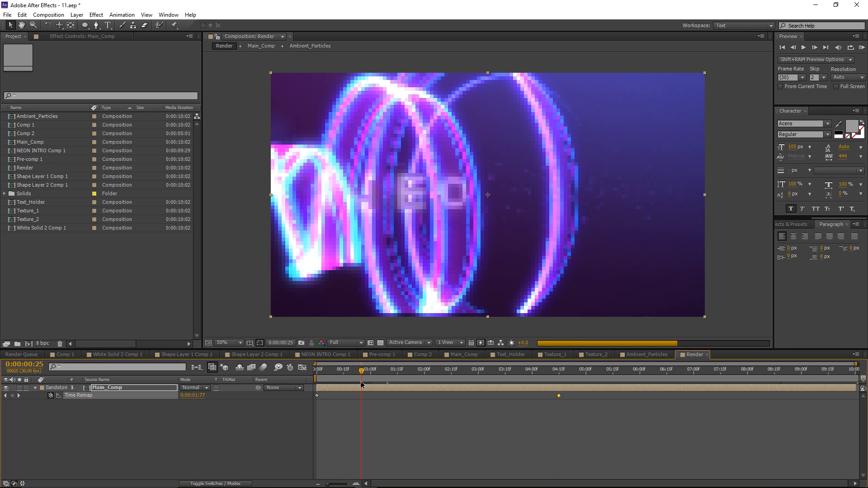
Apply Easy Ease to both Time Remap keyframes and reshape the value curve for a steep early rise with a long, soft ending.
left_click_drag(594, 425, 308, 400)
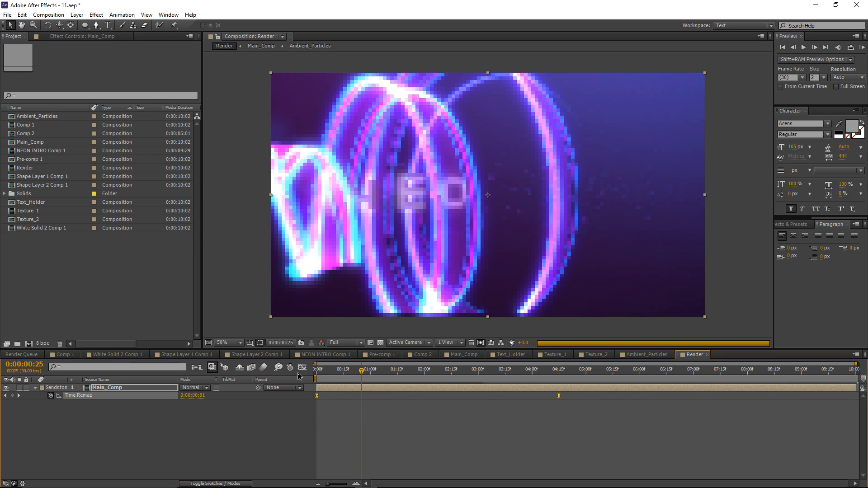
key("F9")
left_click(304, 370)
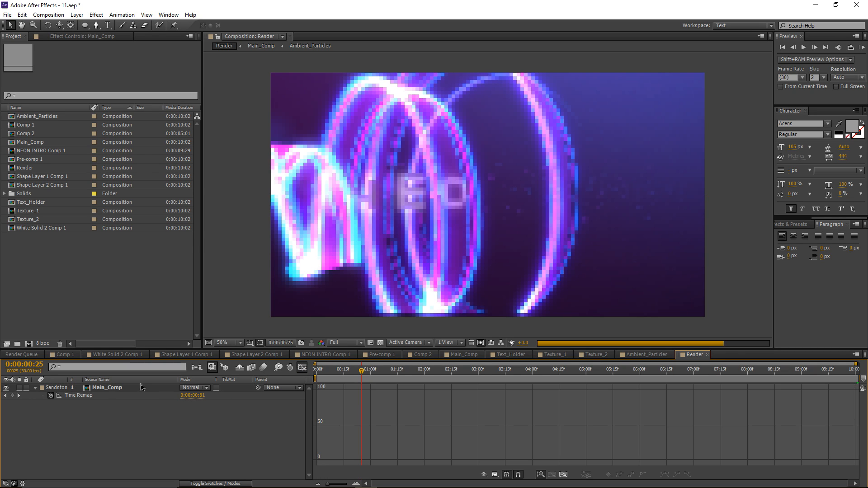
left_click(85, 397)
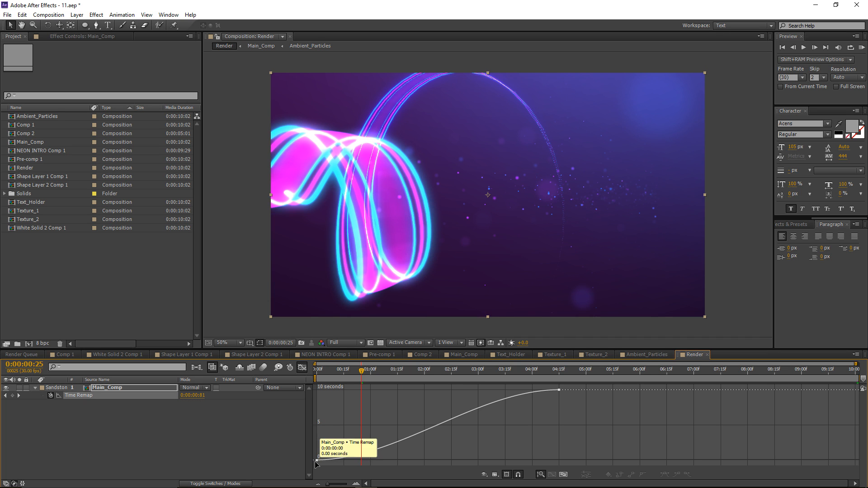
left_click(317, 461)
left_click_drag(398, 461, 360, 460)
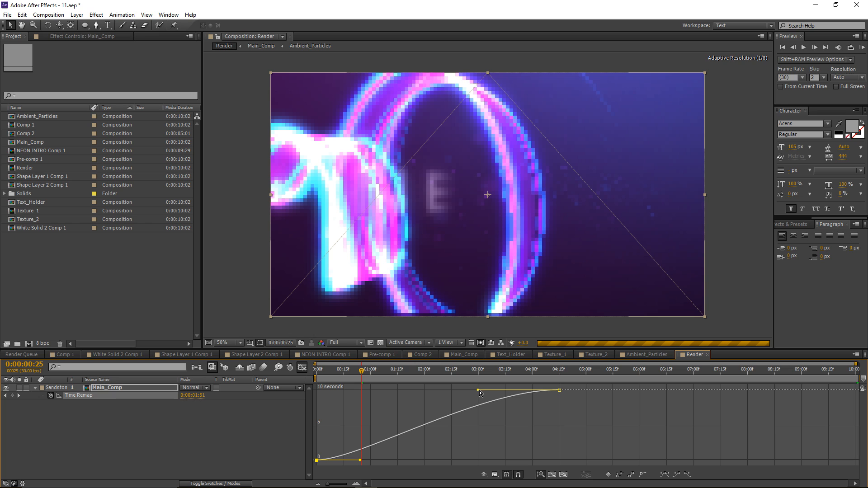
left_click_drag(479, 390, 390, 380)
left_click(302, 368)
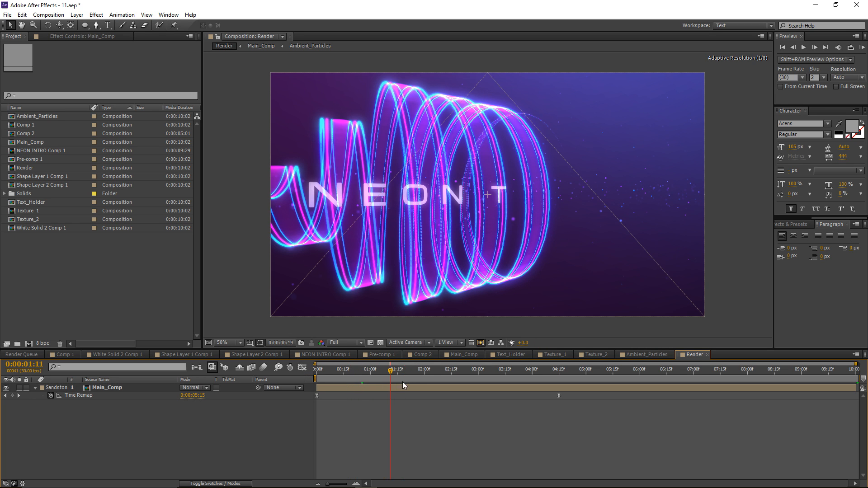
left_click_drag(442, 381, 476, 384)
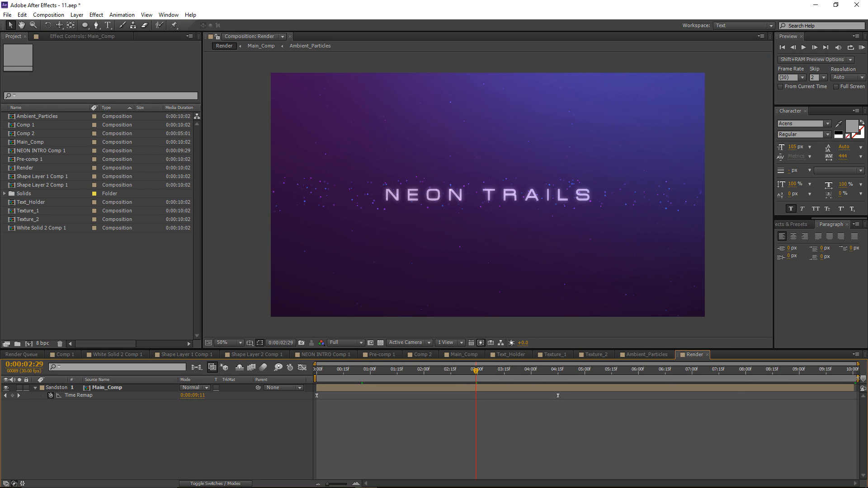
End the work area at the last Time Remap keyframe, about 04:15, and trim the Render composition to it.
left_click_drag(857, 377, 559, 378)
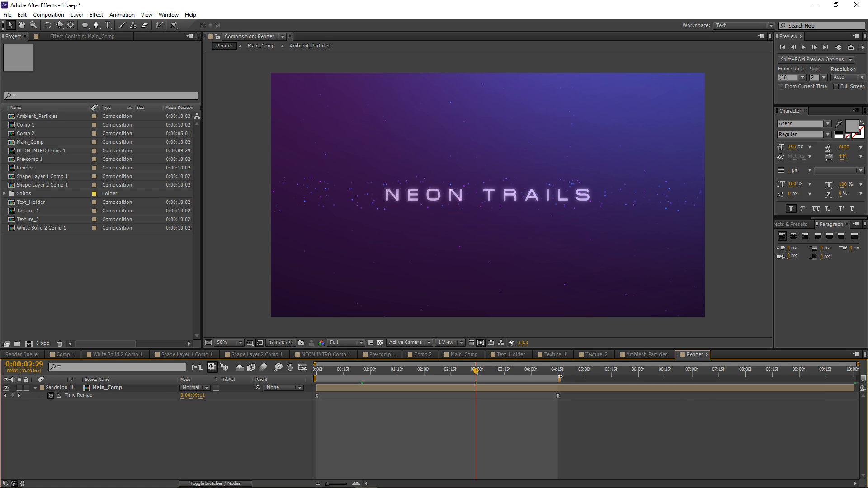
right_click(530, 378)
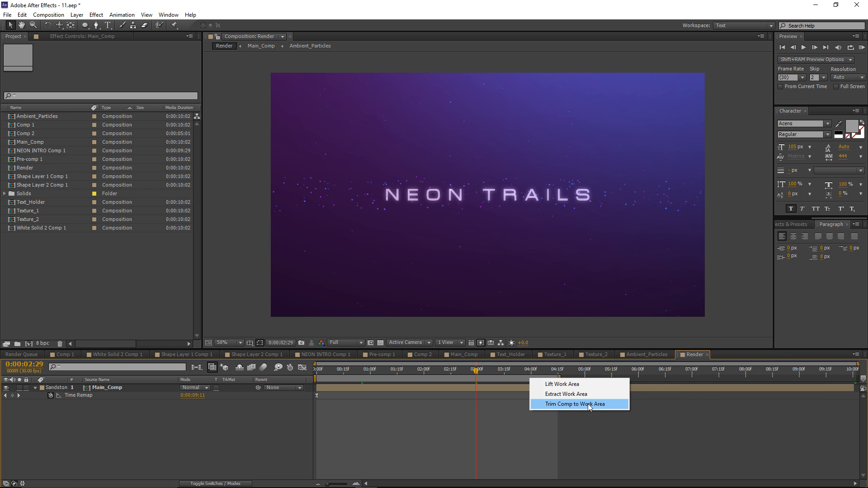
left_click(597, 404)
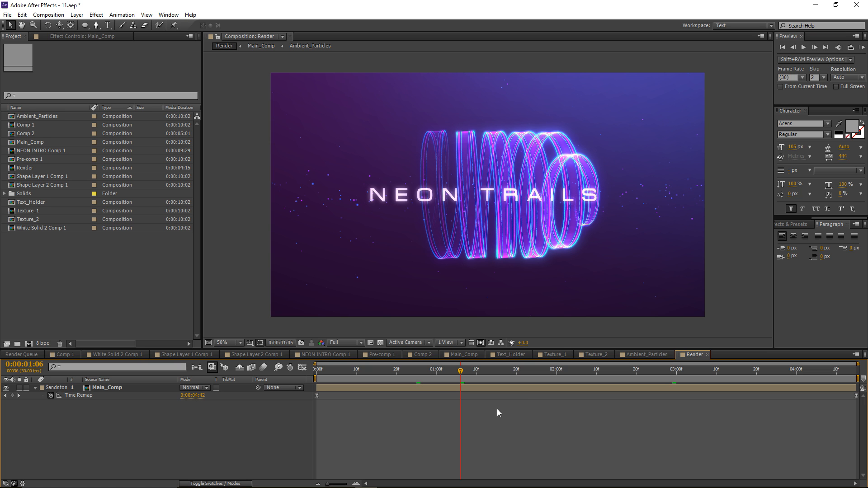
Play back the trimmed Render composition and inspect the trail around 0:00:00:29.
key("space")
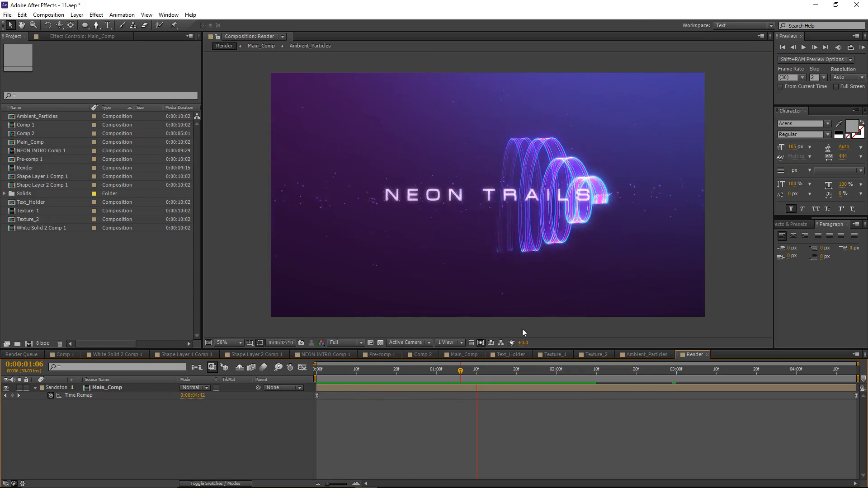
key("space")
left_click_drag(464, 371, 432, 376)
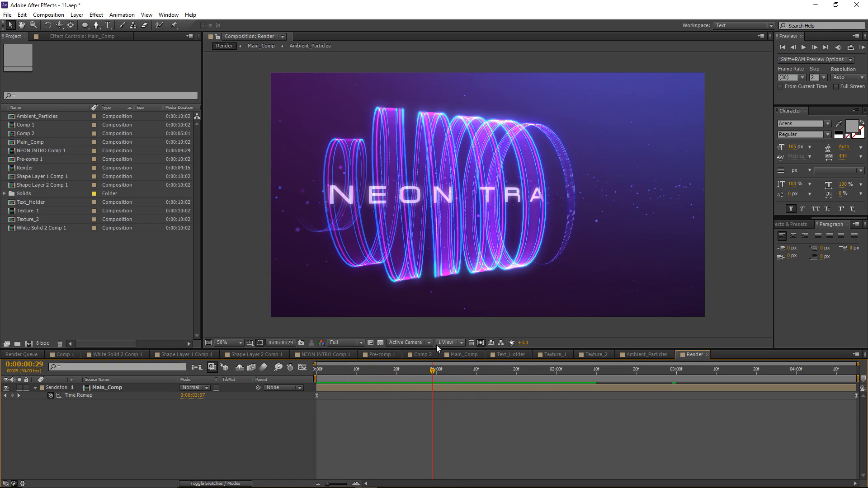